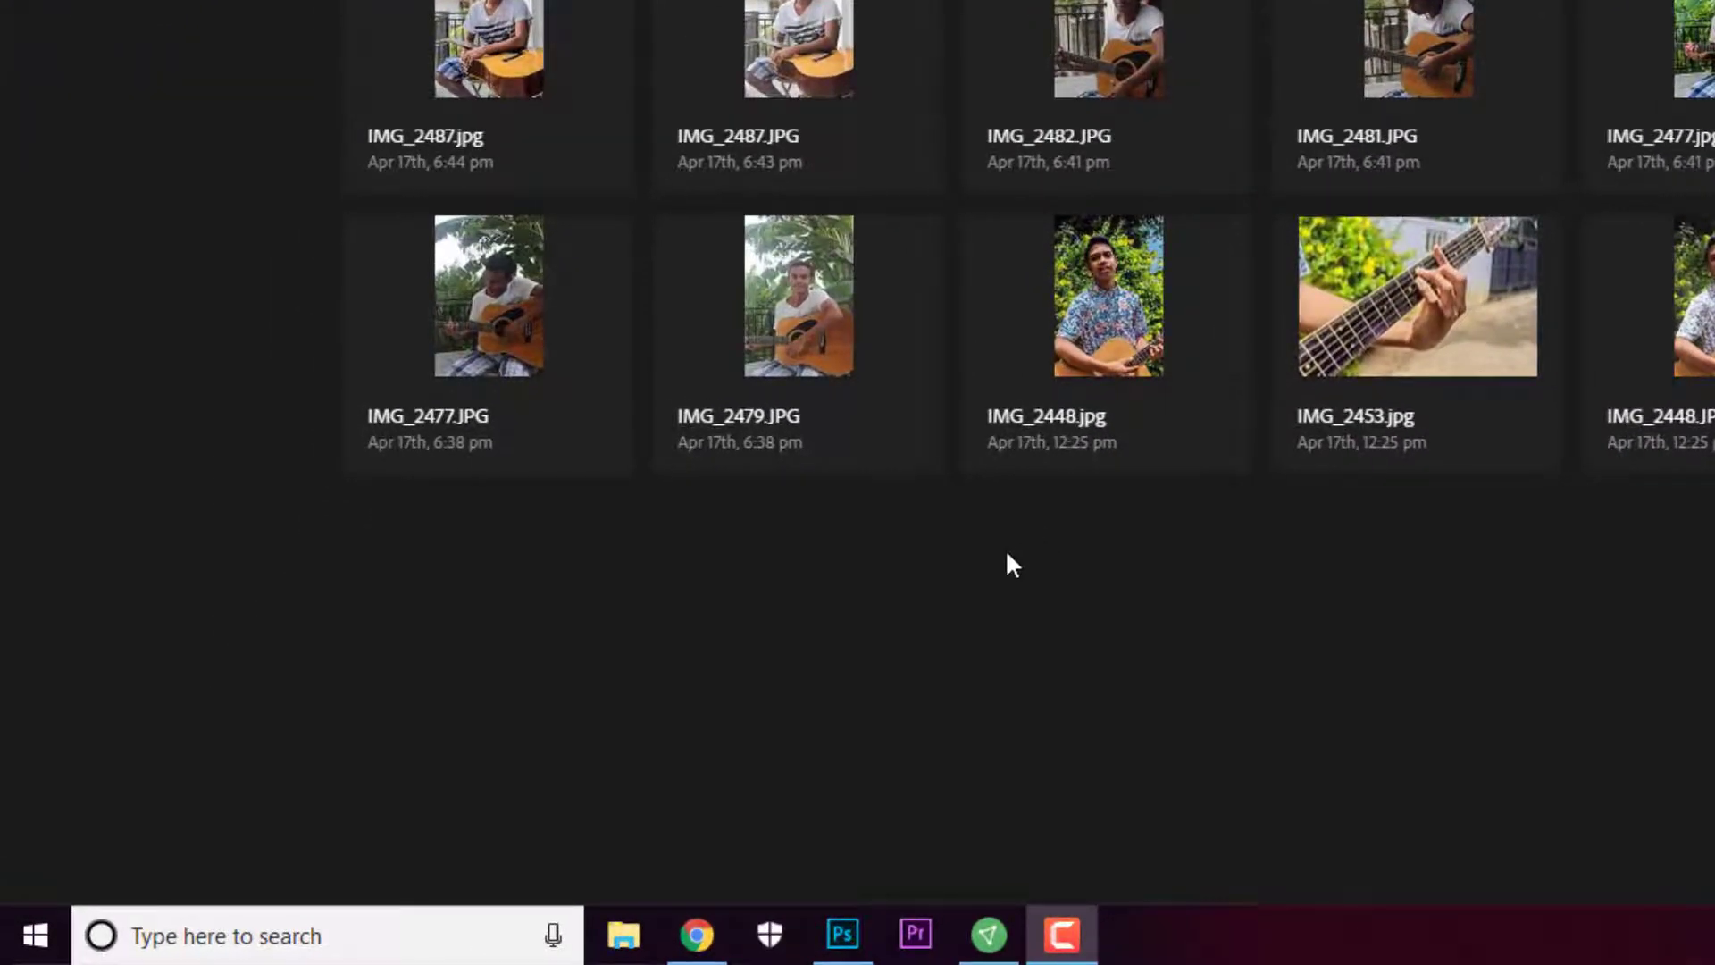
Step: Switch from Photoshop to the browser's Sinhala Unicode converter page
{"action": "left_click", "coordinate": [697, 934]}
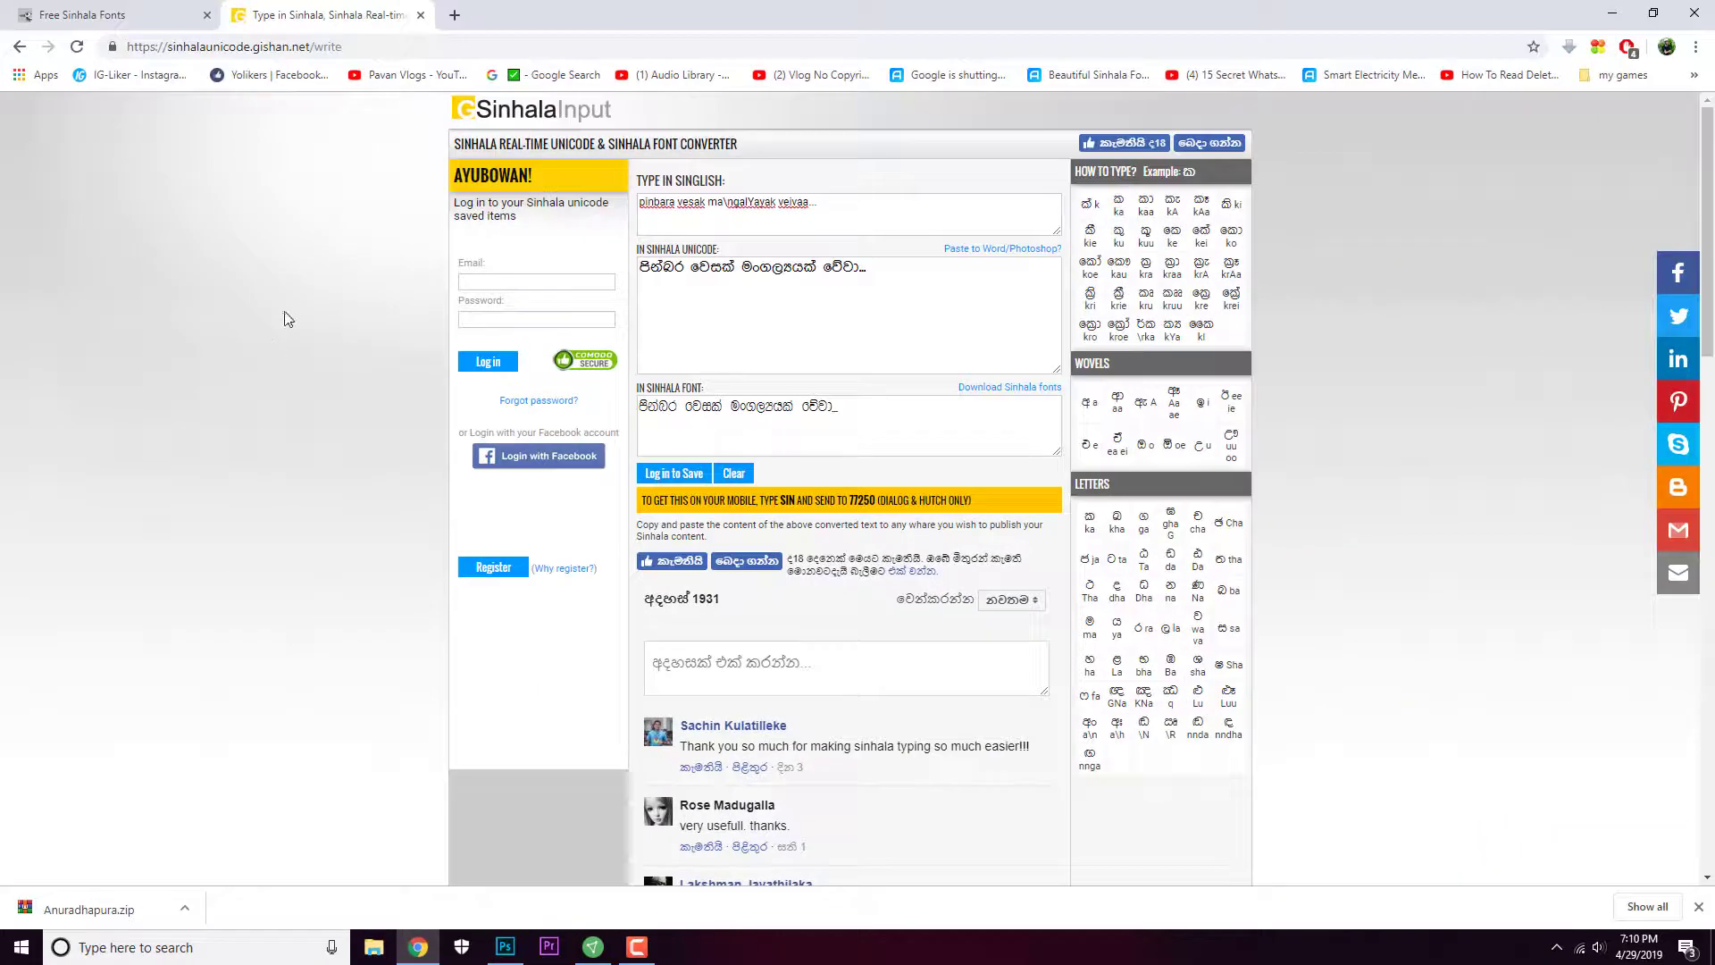
Step: Download the Amalee font from kaputa.com's Free Sinhala Fonts list and open amalee.zip
{"action": "left_click", "coordinate": [136, 4]}
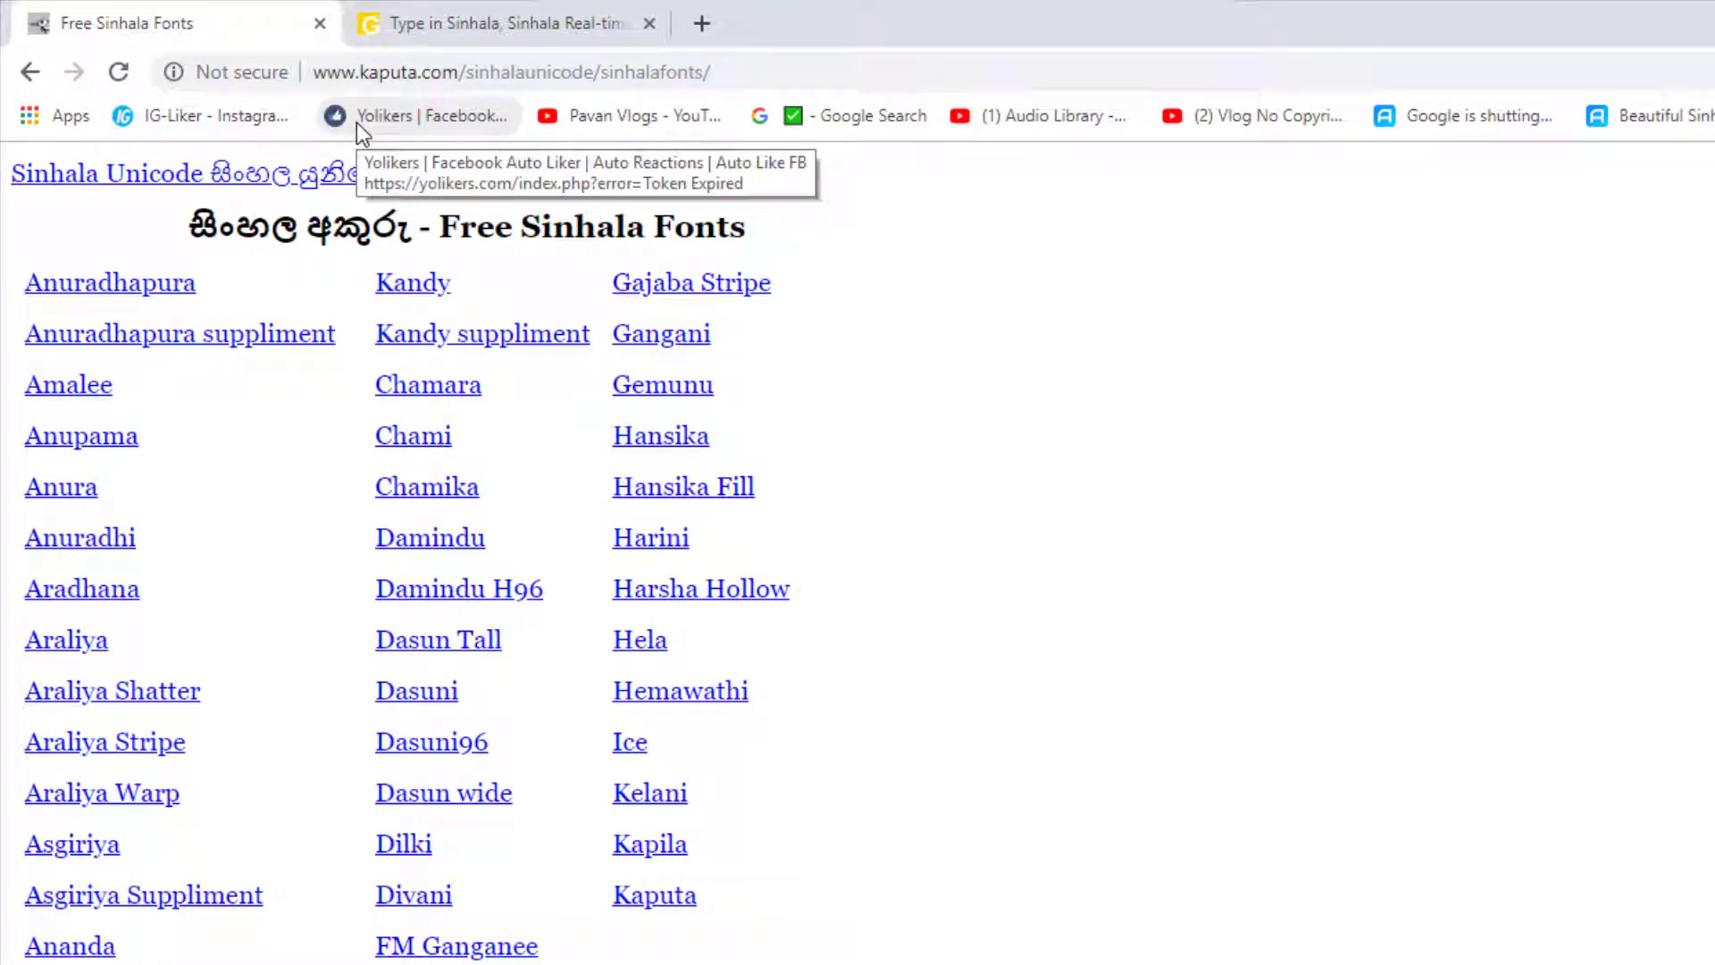
{"action": "left_click", "coordinate": [771, 67]}
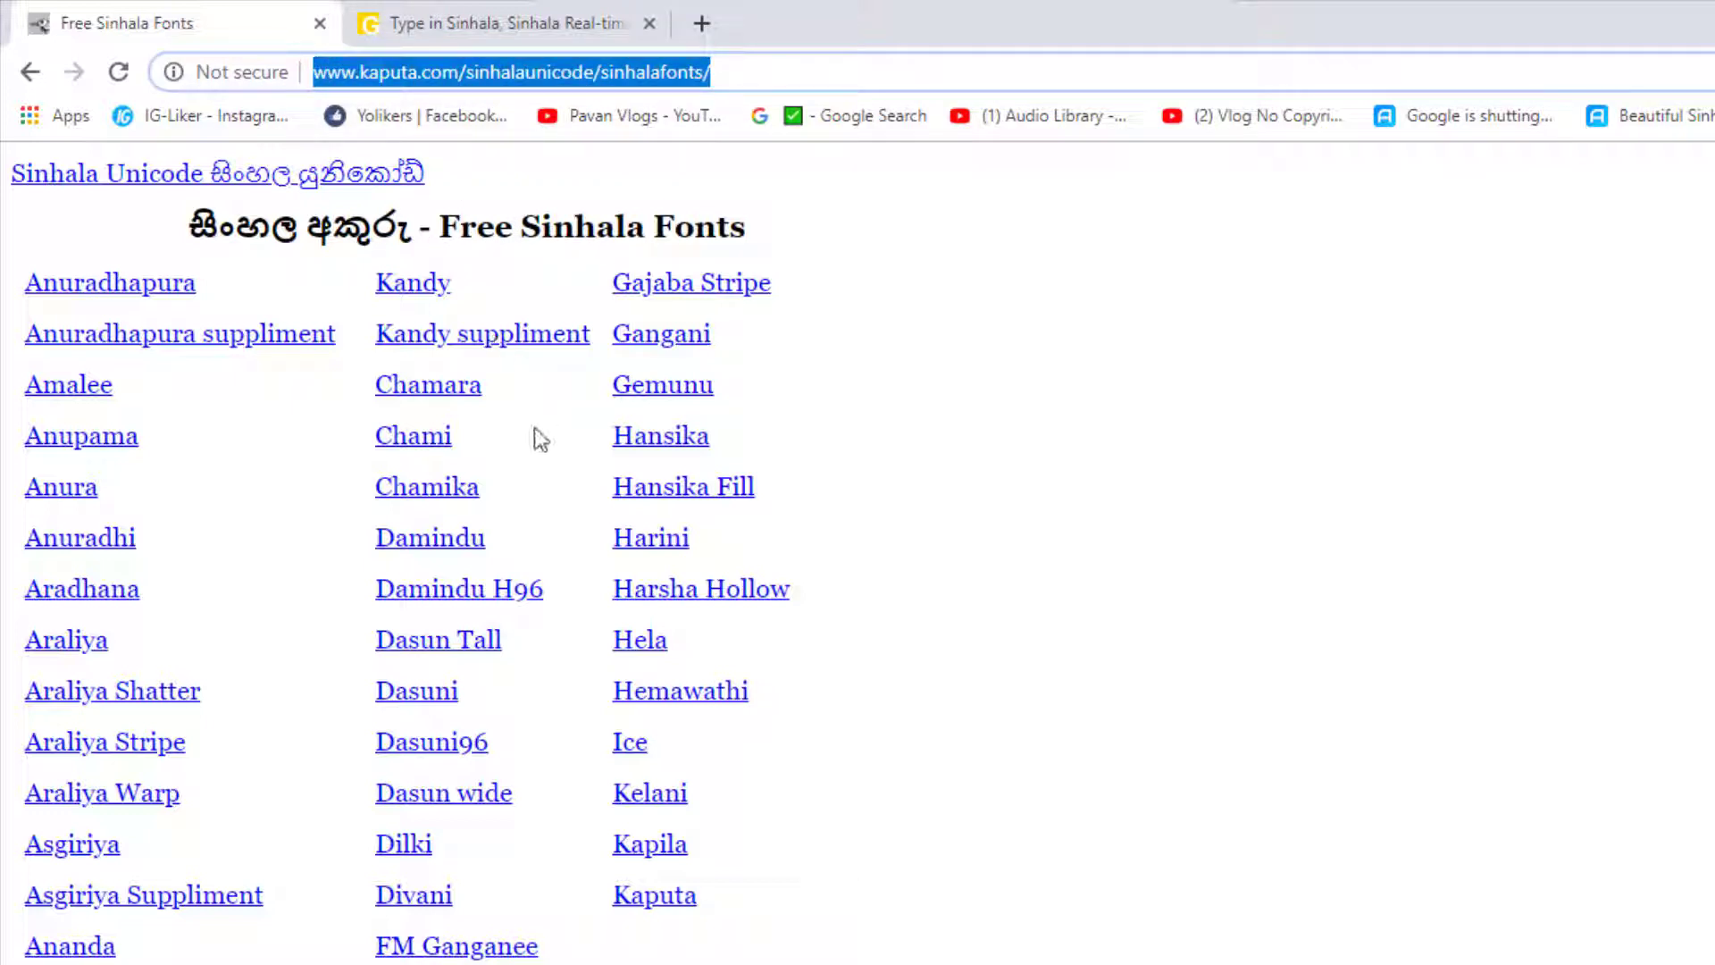
{"action": "left_click", "coordinate": [1005, 374]}
{"action": "scroll", "coordinate": [673, 362], "scroll_direction": "down", "scroll_amount": 9}
{"action": "scroll", "coordinate": [672, 363], "scroll_direction": "down", "scroll_amount": 7}
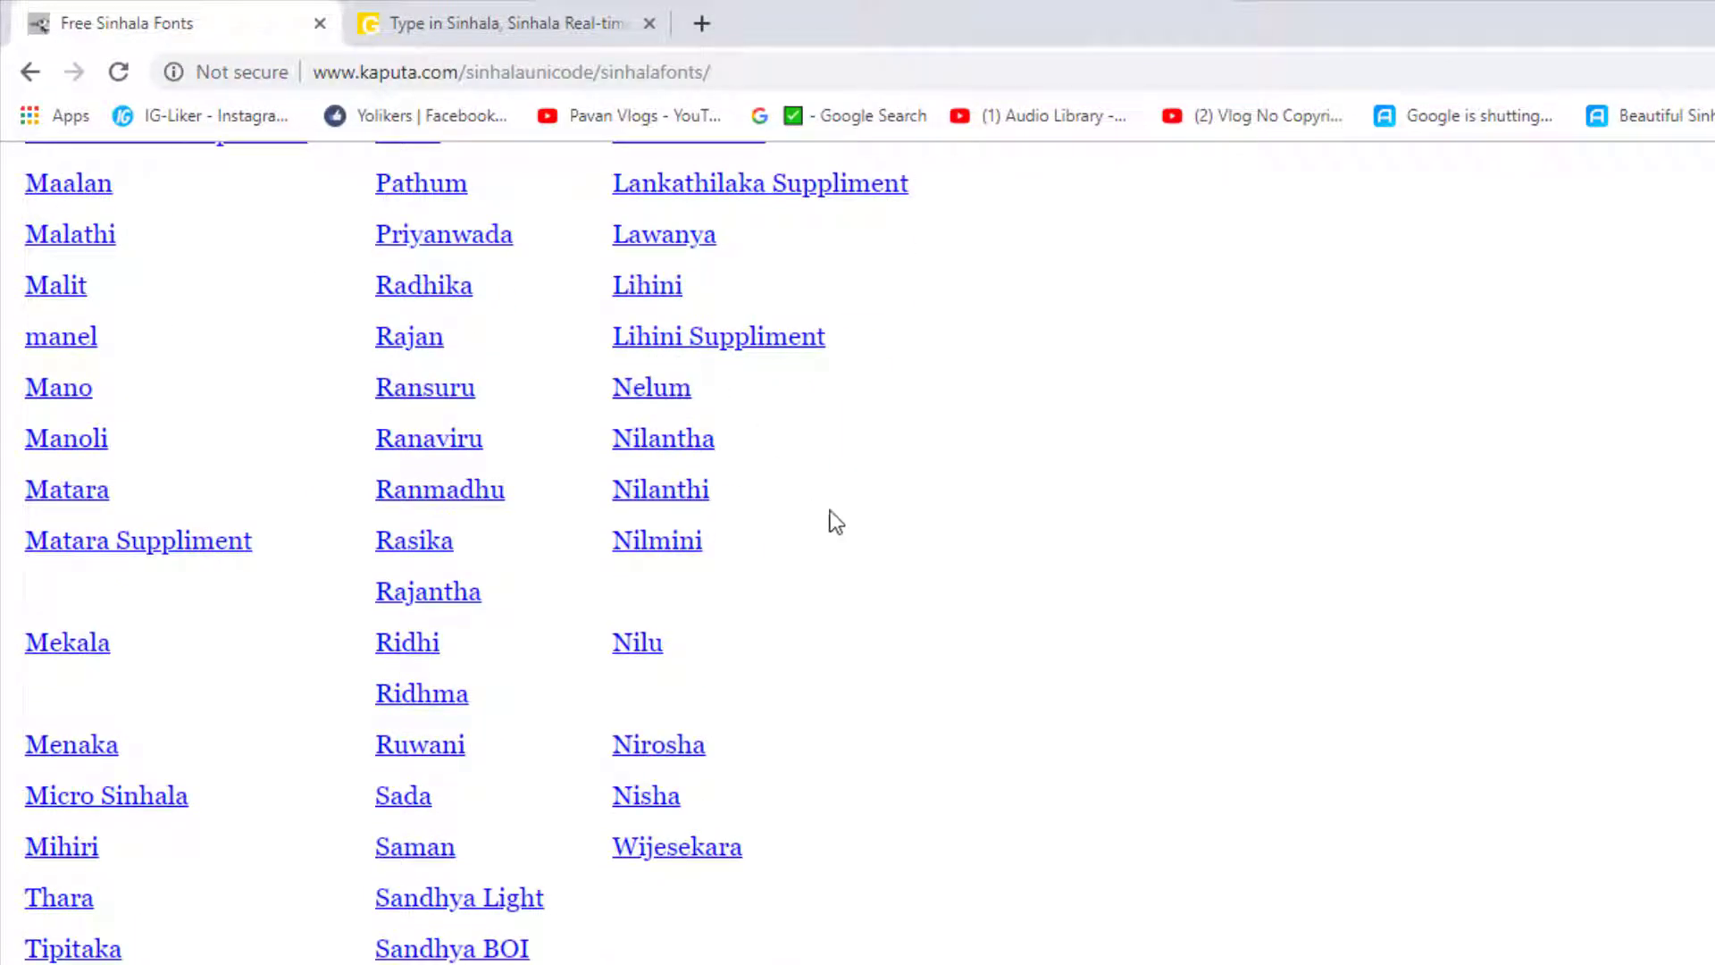
{"action": "scroll", "coordinate": [865, 528], "scroll_direction": "up", "scroll_amount": 10}
{"action": "scroll", "coordinate": [864, 528], "scroll_direction": "up", "scroll_amount": 6}
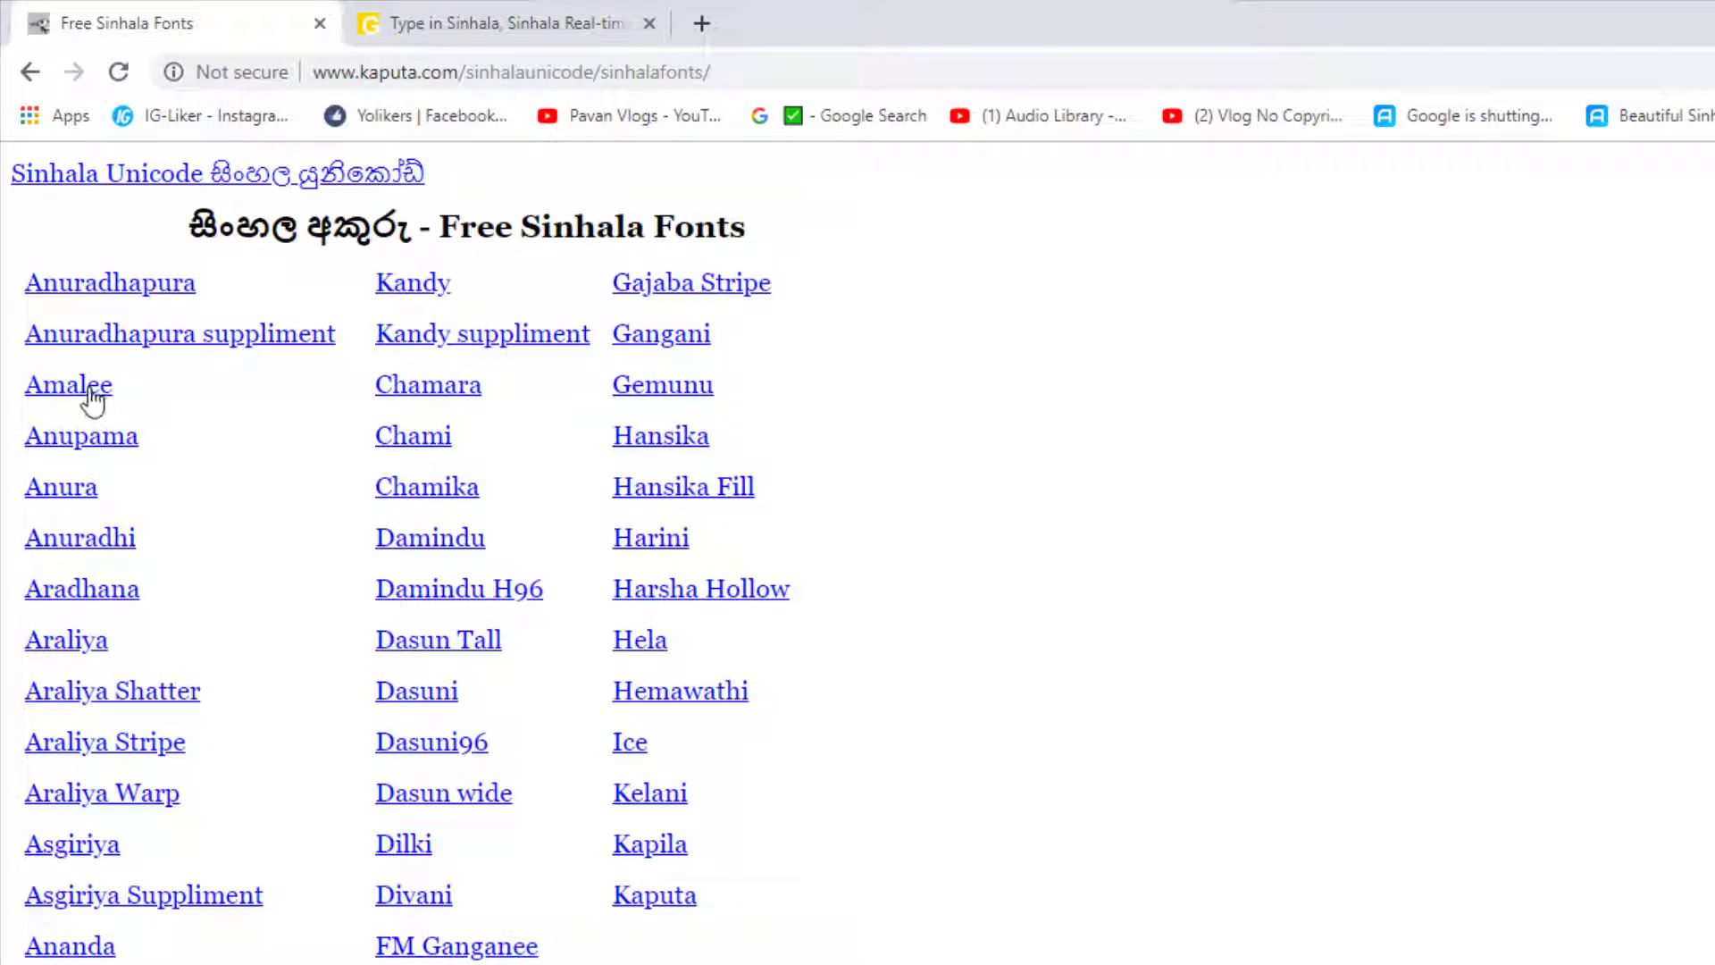
{"action": "left_click", "coordinate": [44, 386]}
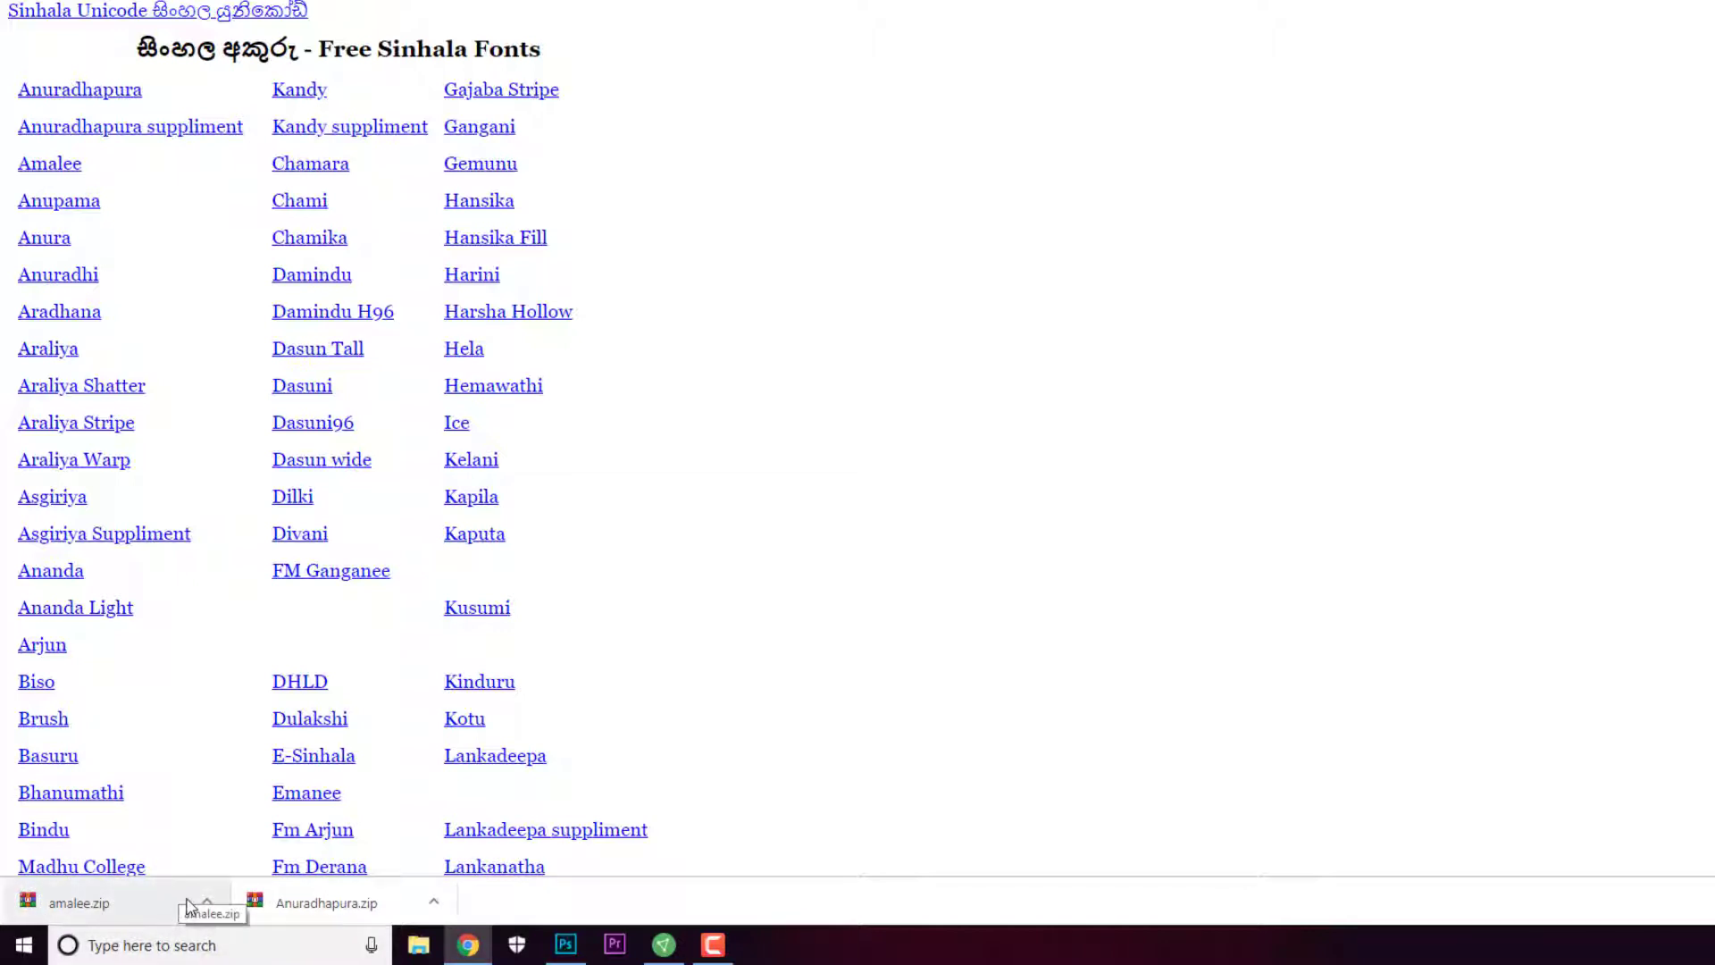
{"action": "left_click", "coordinate": [110, 909]}
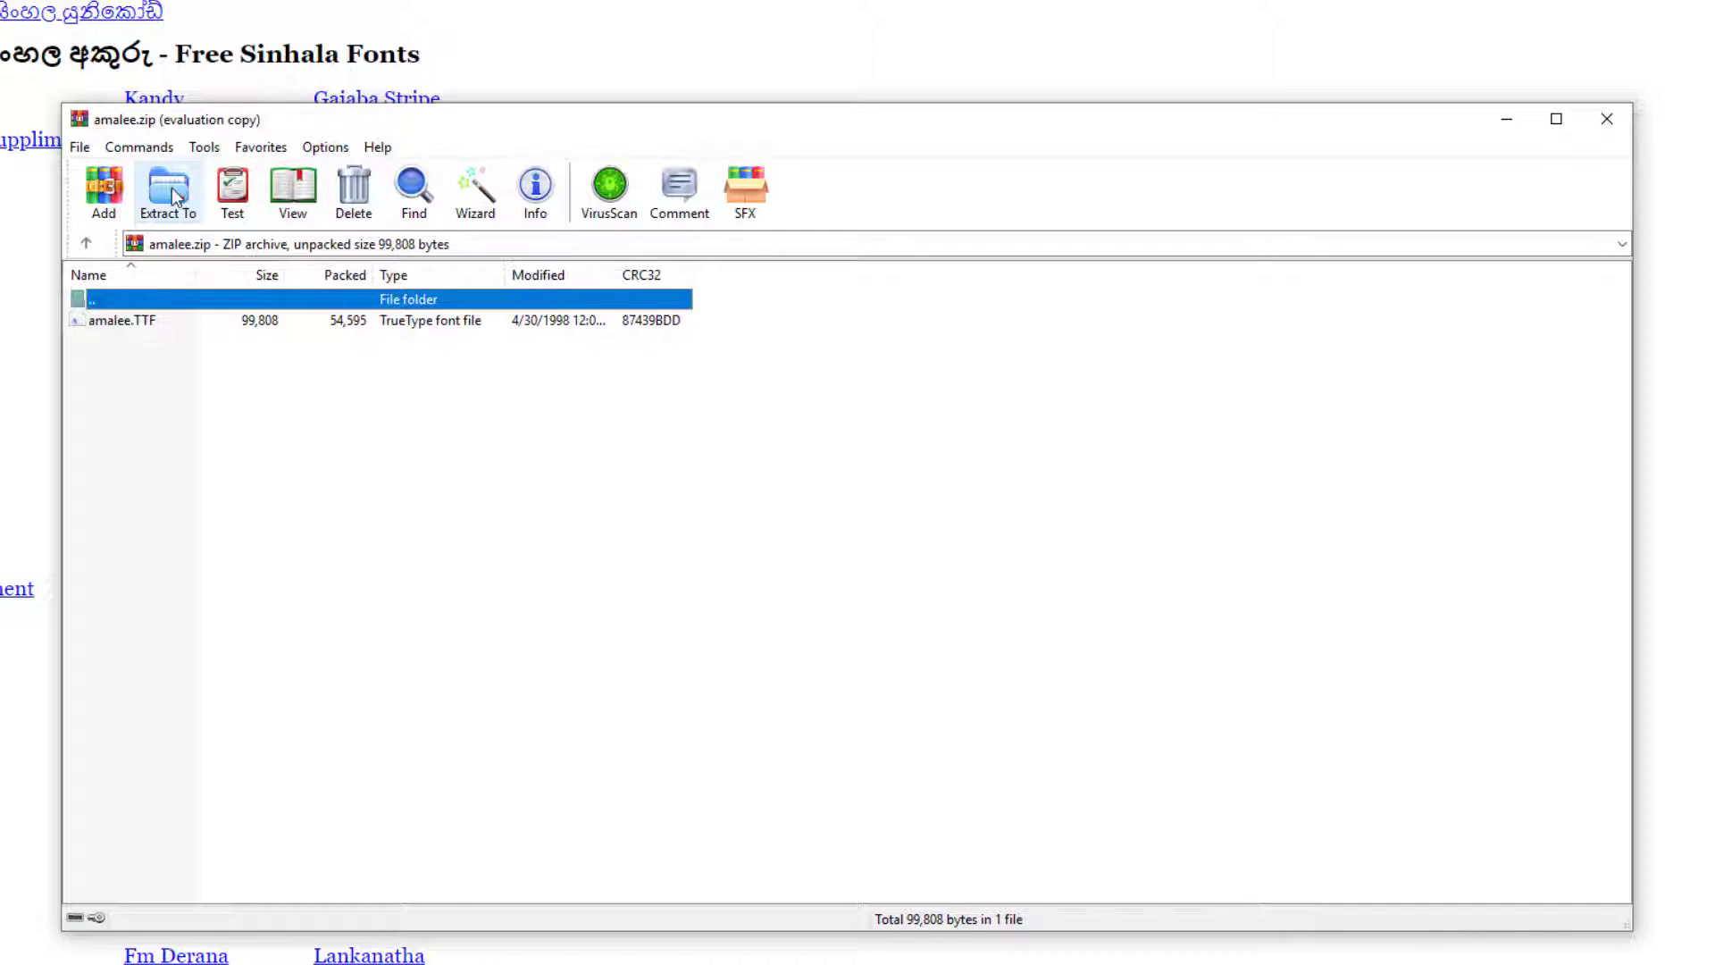
Step: Extract amalee.TTF from amalee.zip to the Desktop and close WinRAR
{"action": "left_click", "coordinate": [176, 196]}
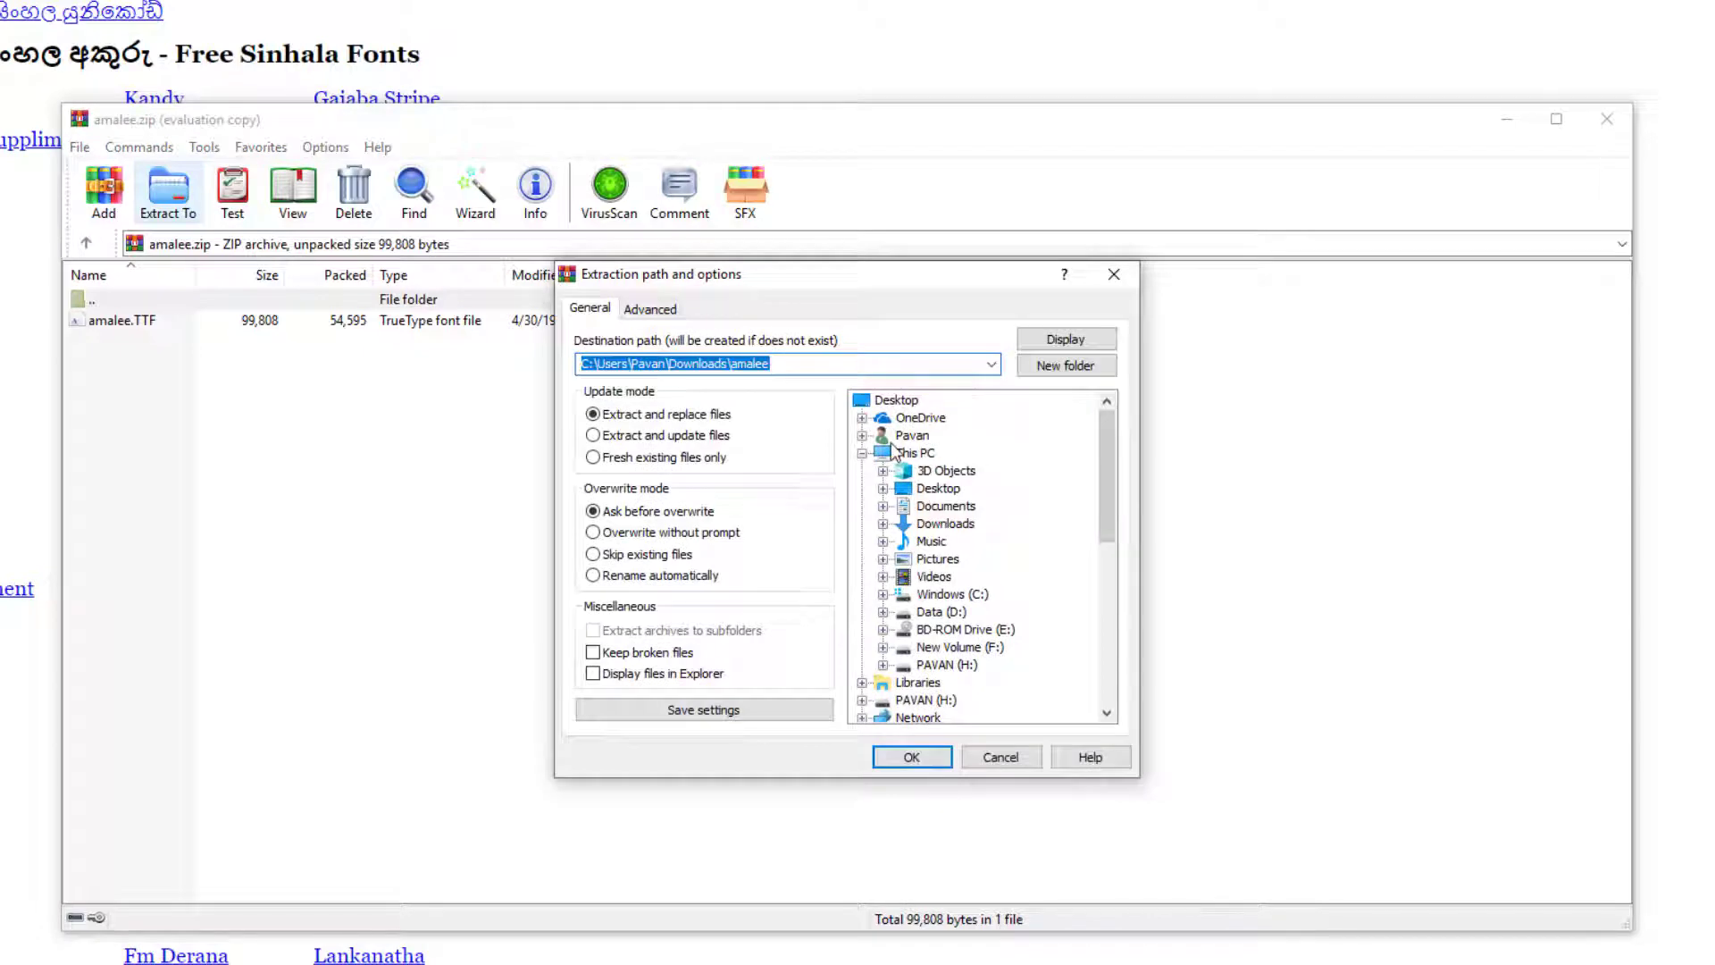
{"action": "left_click", "coordinate": [913, 491]}
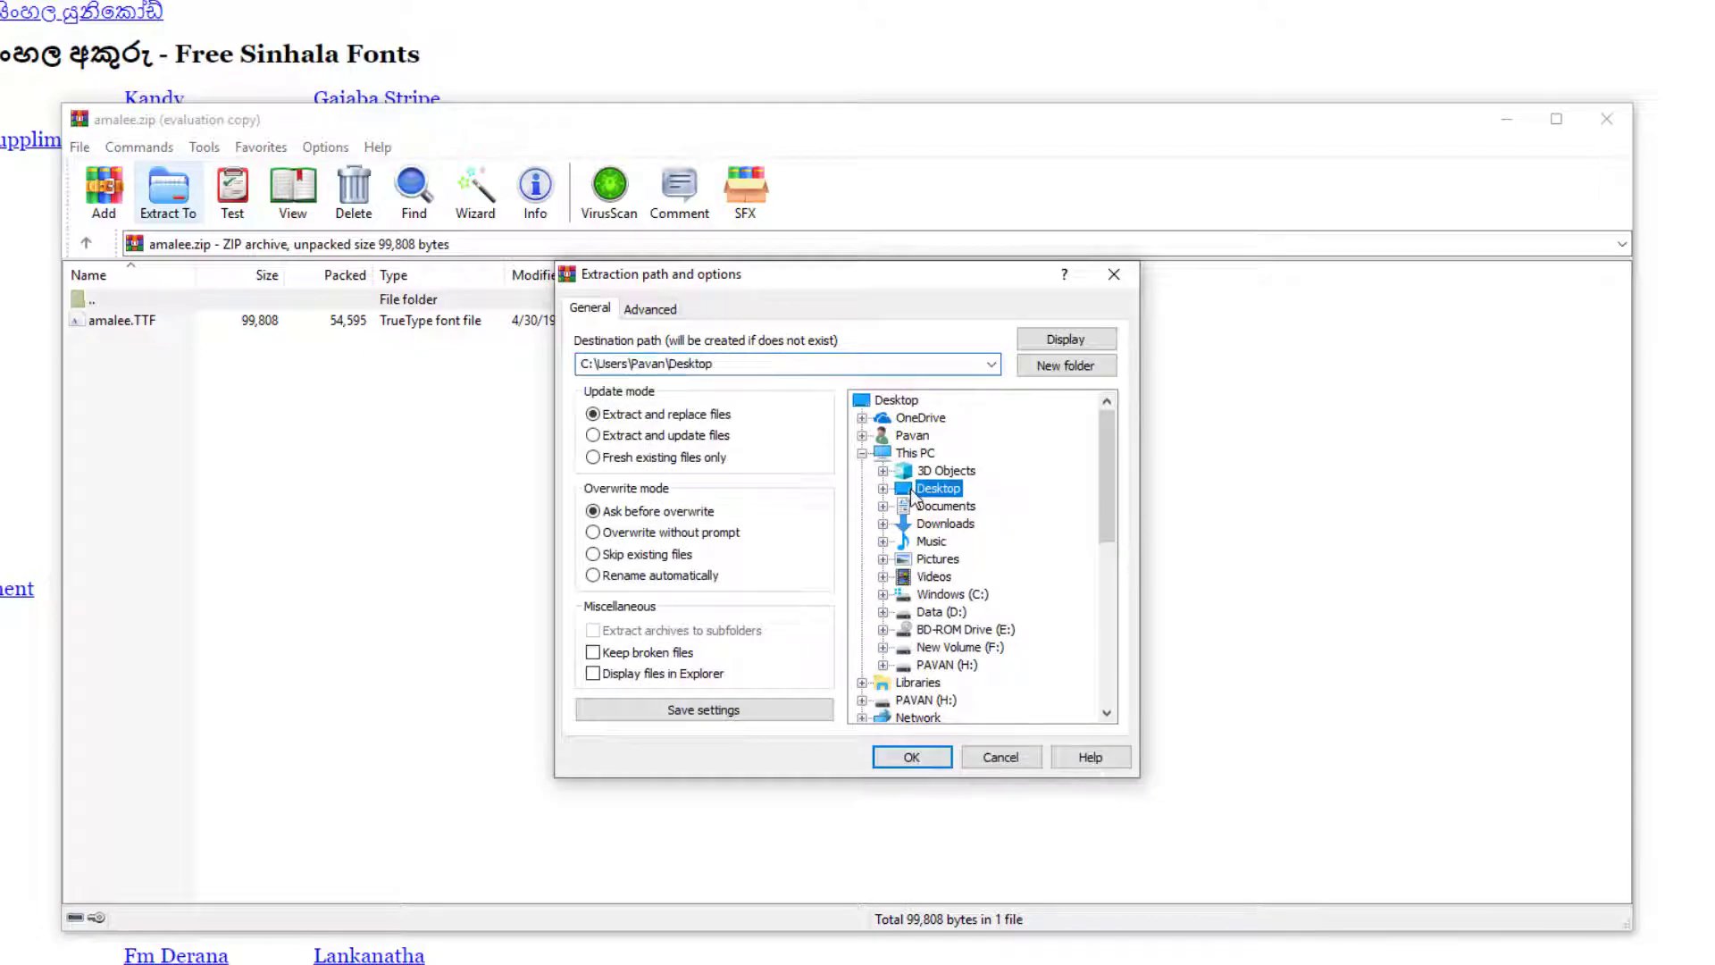
{"action": "left_click", "coordinate": [914, 757]}
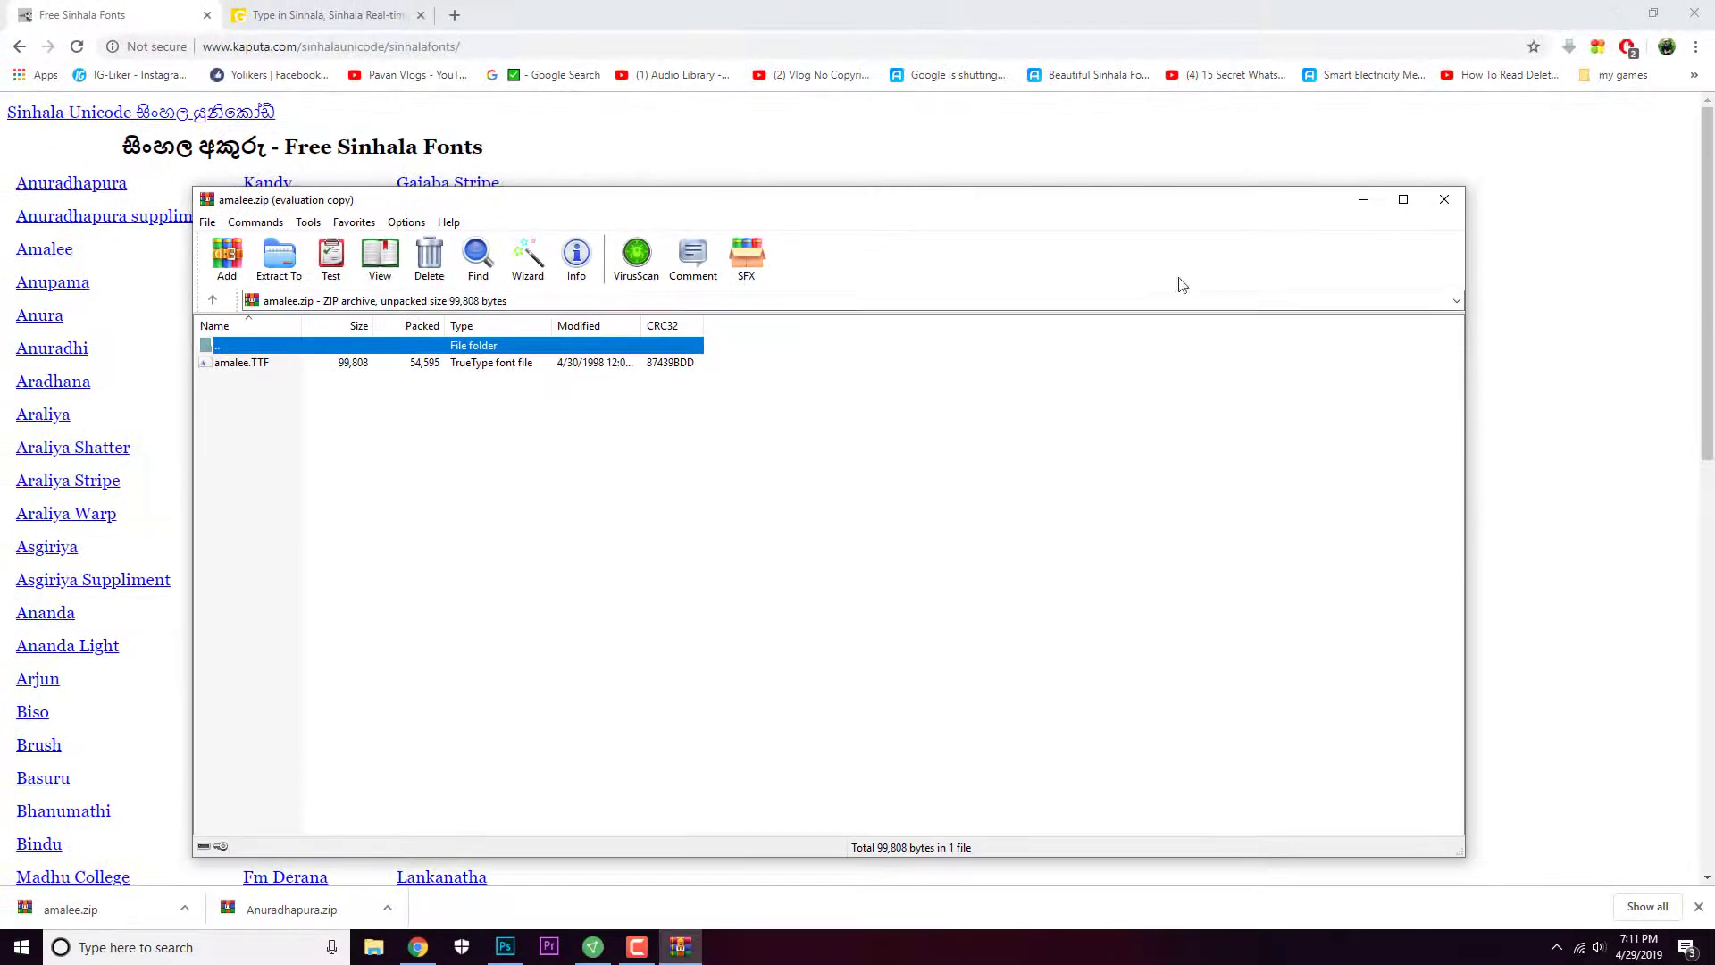
{"action": "left_click", "coordinate": [1444, 200]}
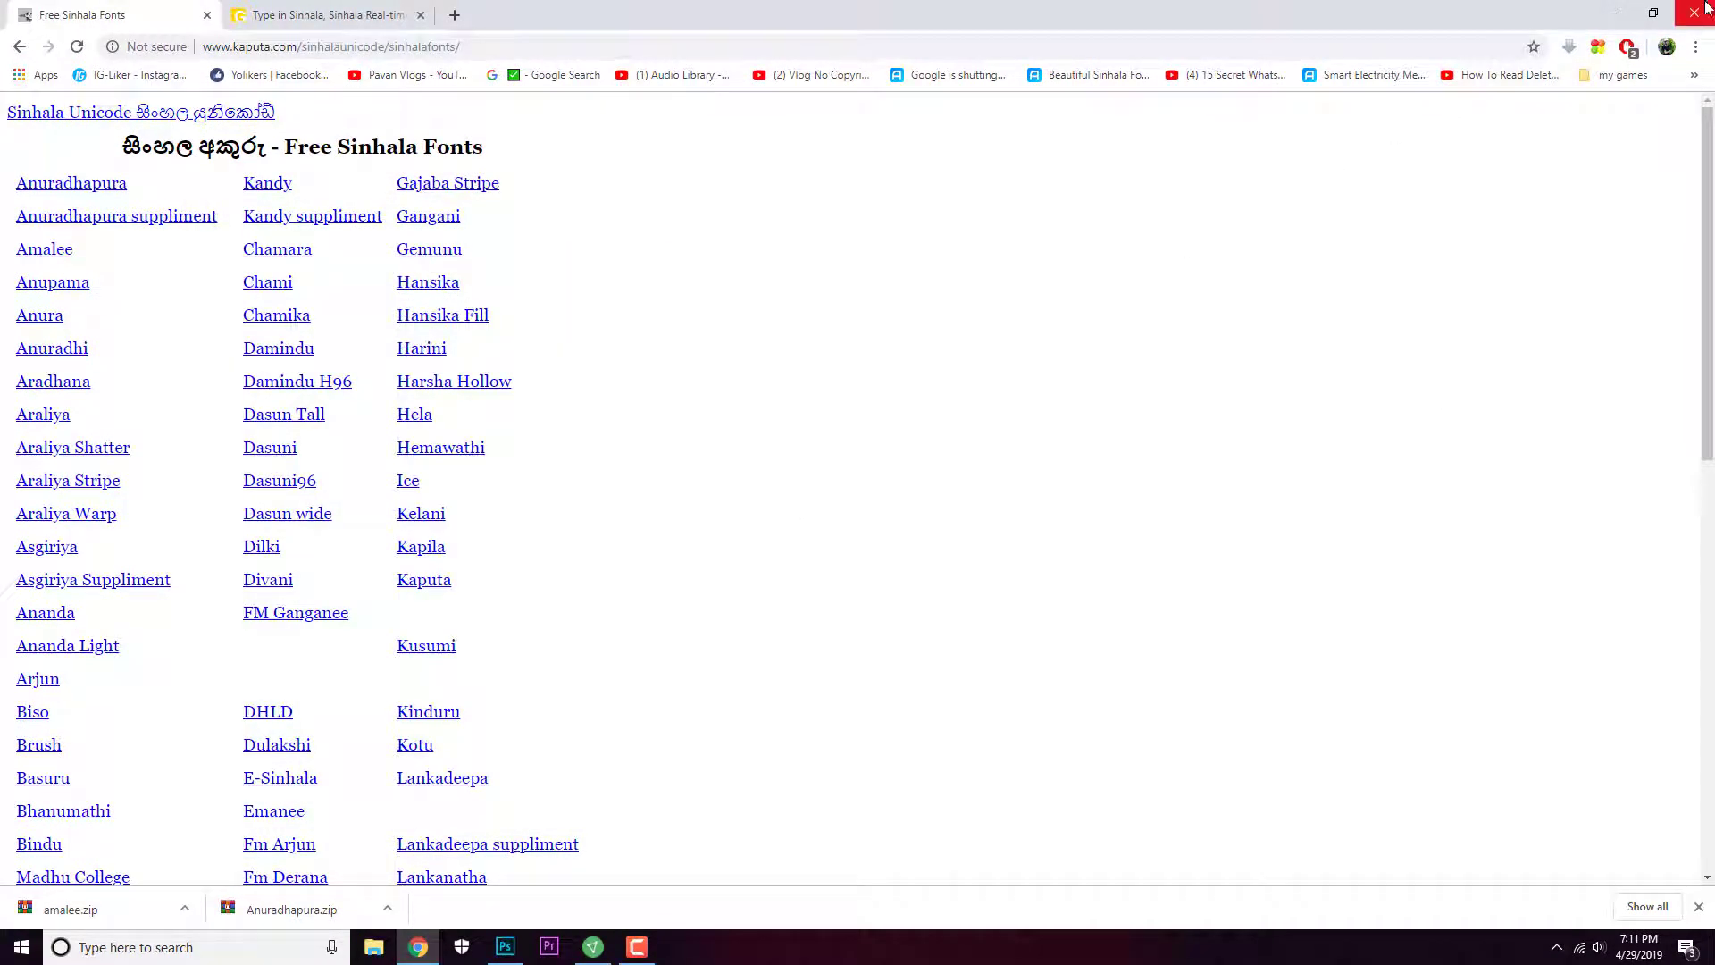
Step: Minimise the browser and Photoshop, and move the amalee font file to mid-desktop
{"action": "left_click", "coordinate": [1613, 12]}
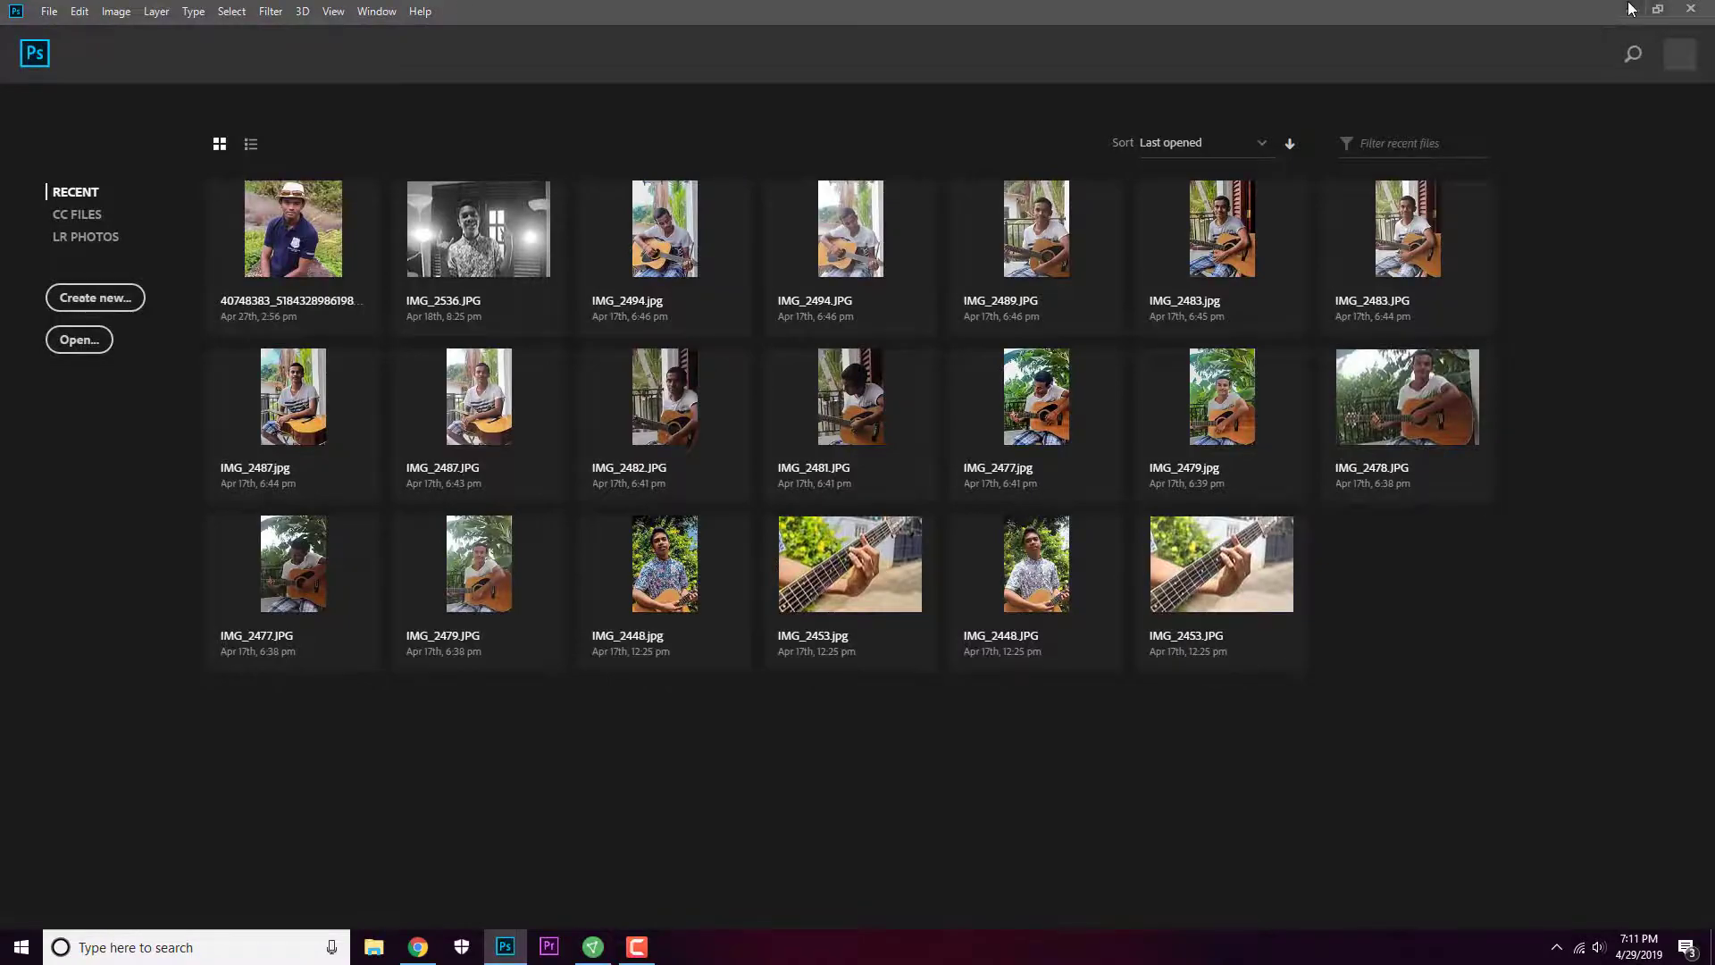
{"action": "left_click", "coordinate": [1632, 9]}
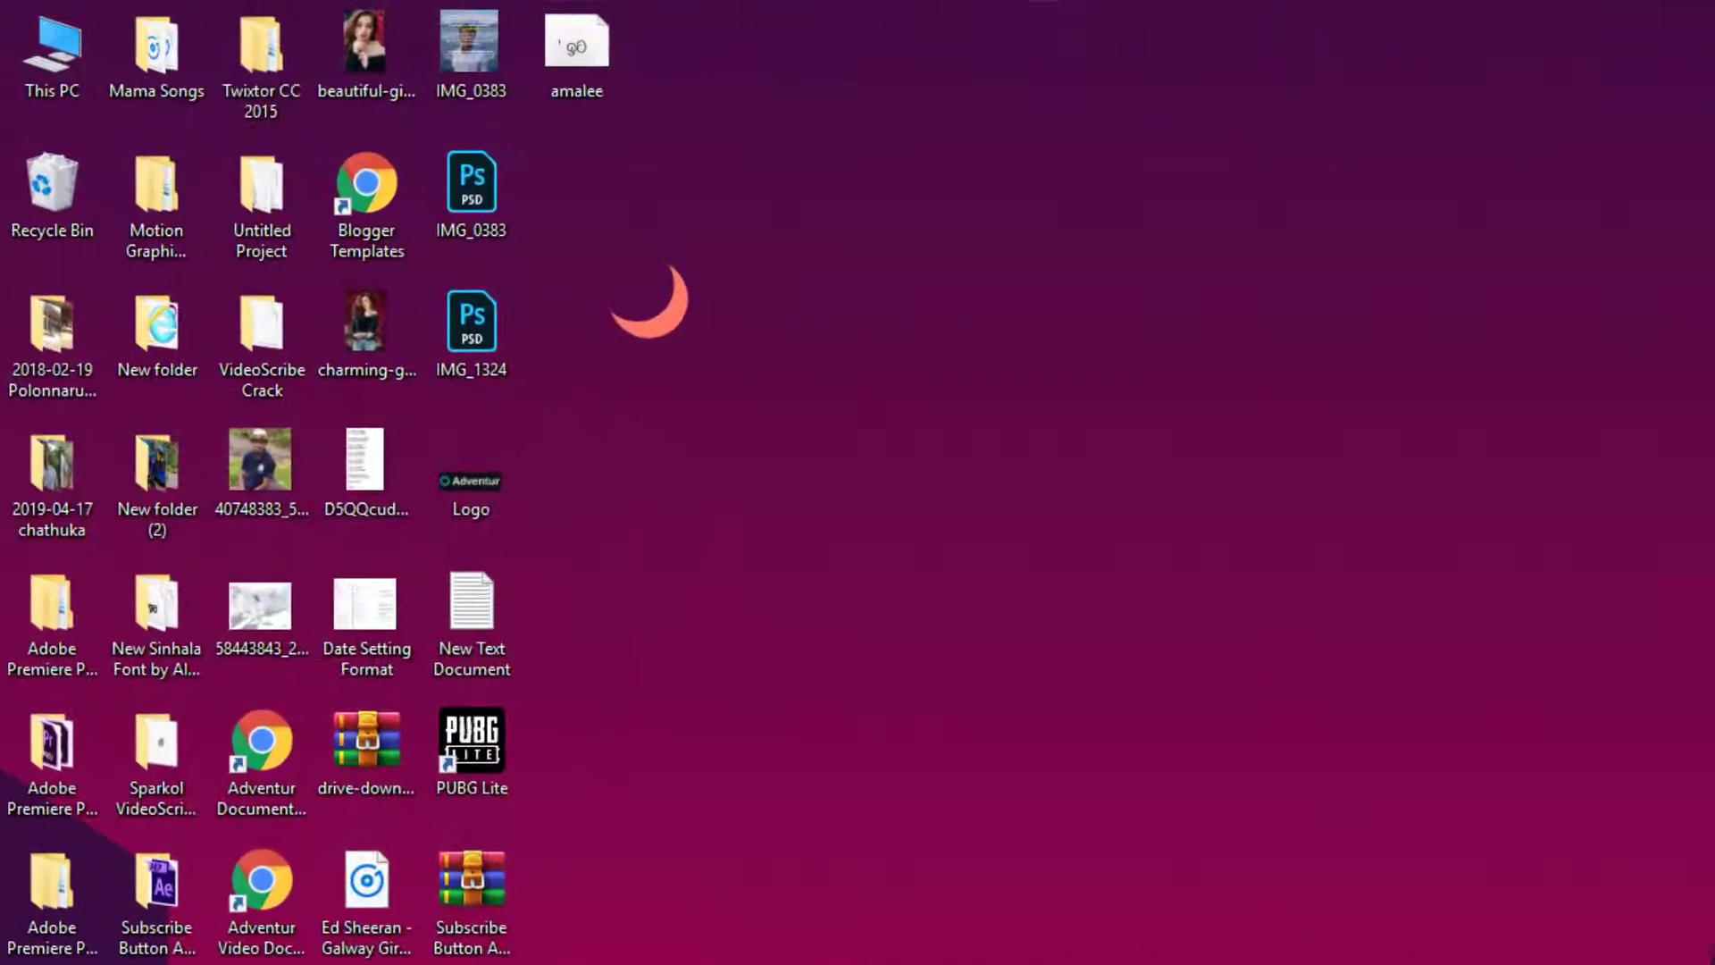
{"action": "left_click", "coordinate": [602, 48]}
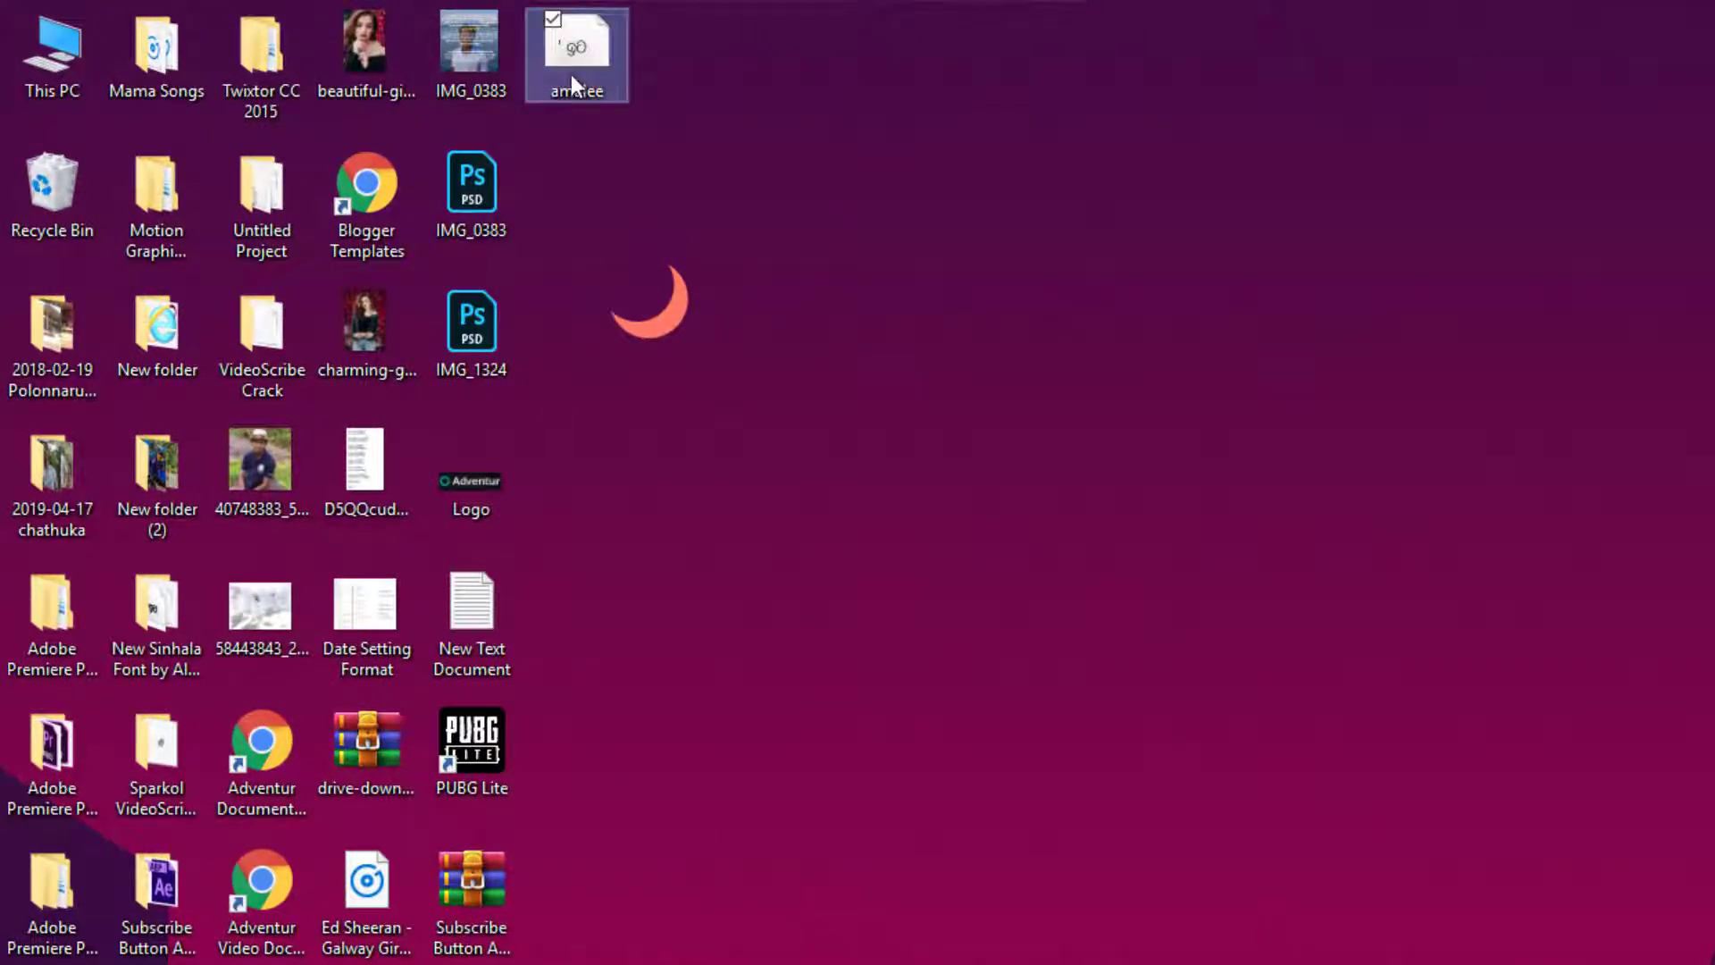
{"action": "left_click_drag", "start_coordinate": [580, 66], "coordinate": [1104, 484]}
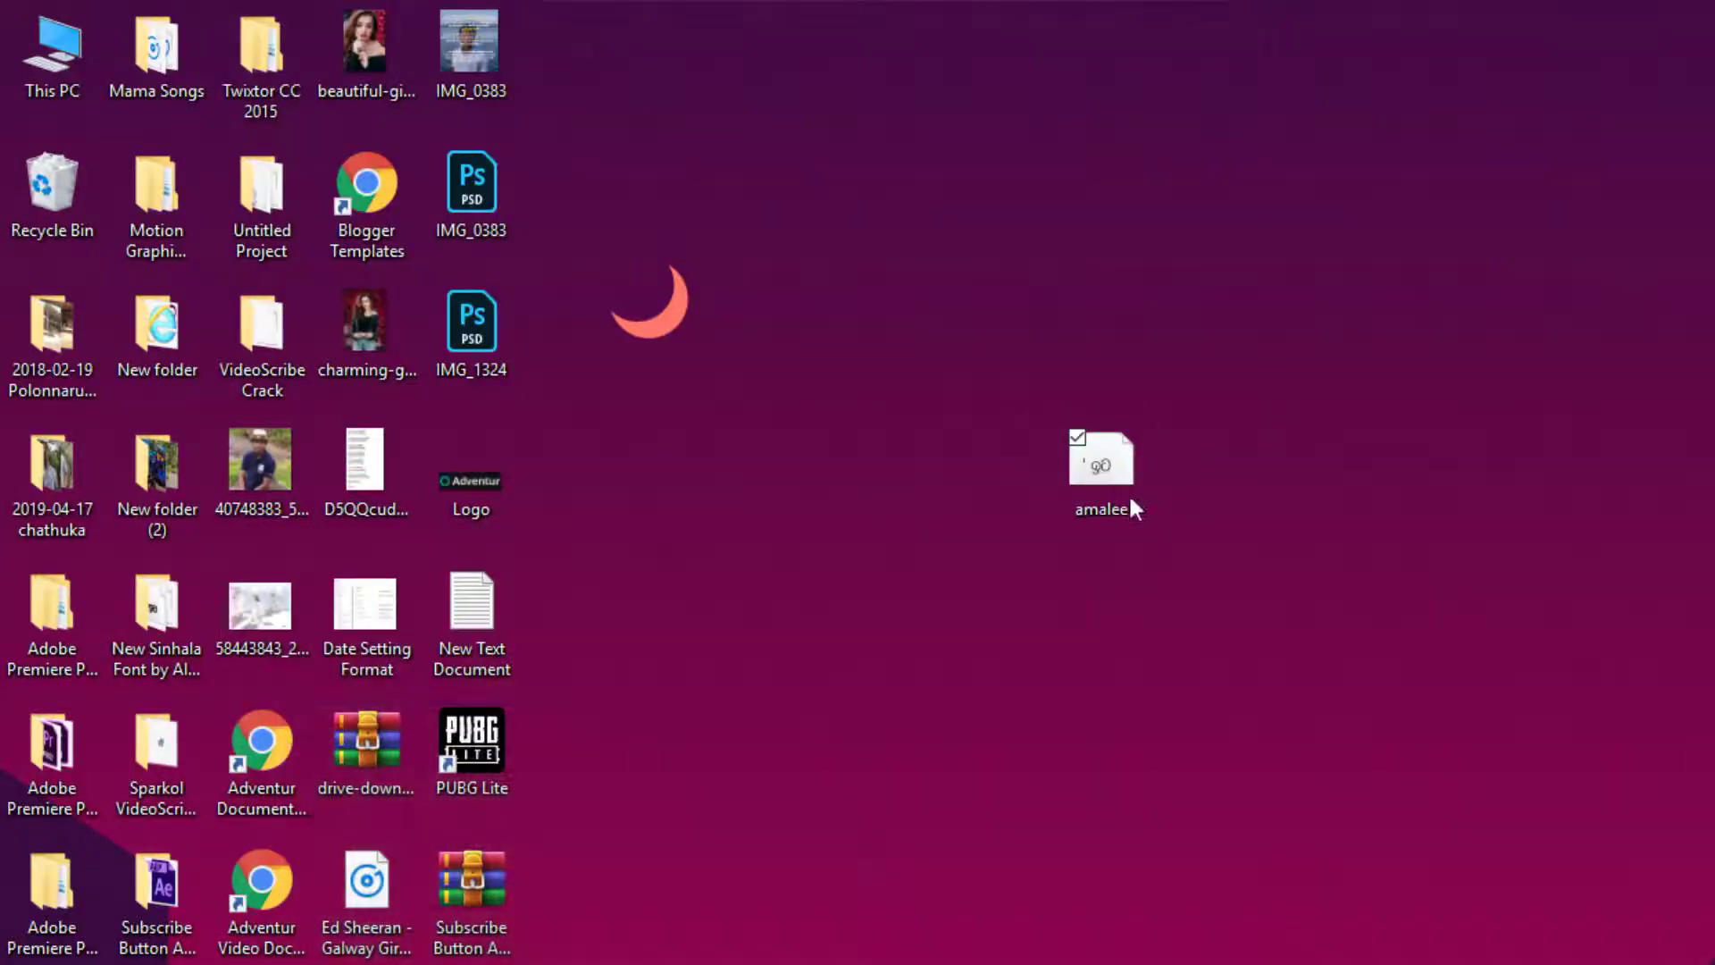
Step: Install the AMALEE font from its Font Viewer preview and return to Photoshop
{"action": "left_click", "coordinate": [1122, 481]}
{"action": "double_click", "coordinate": [1114, 482]}
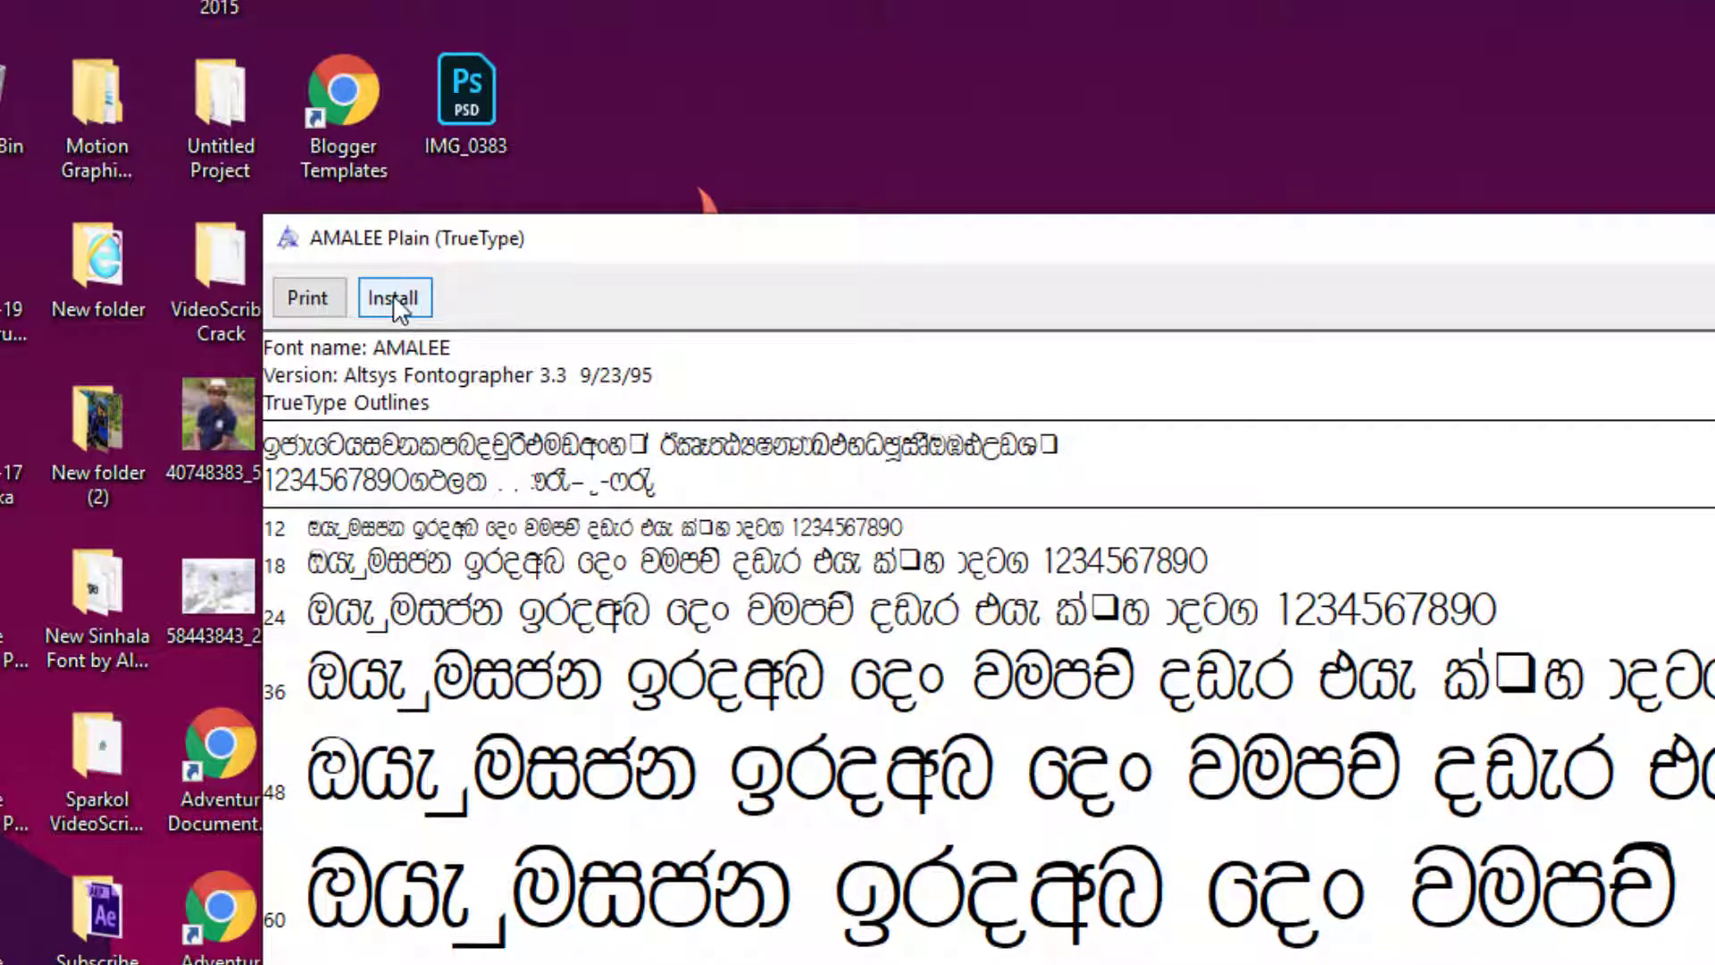
{"action": "left_click", "coordinate": [393, 298]}
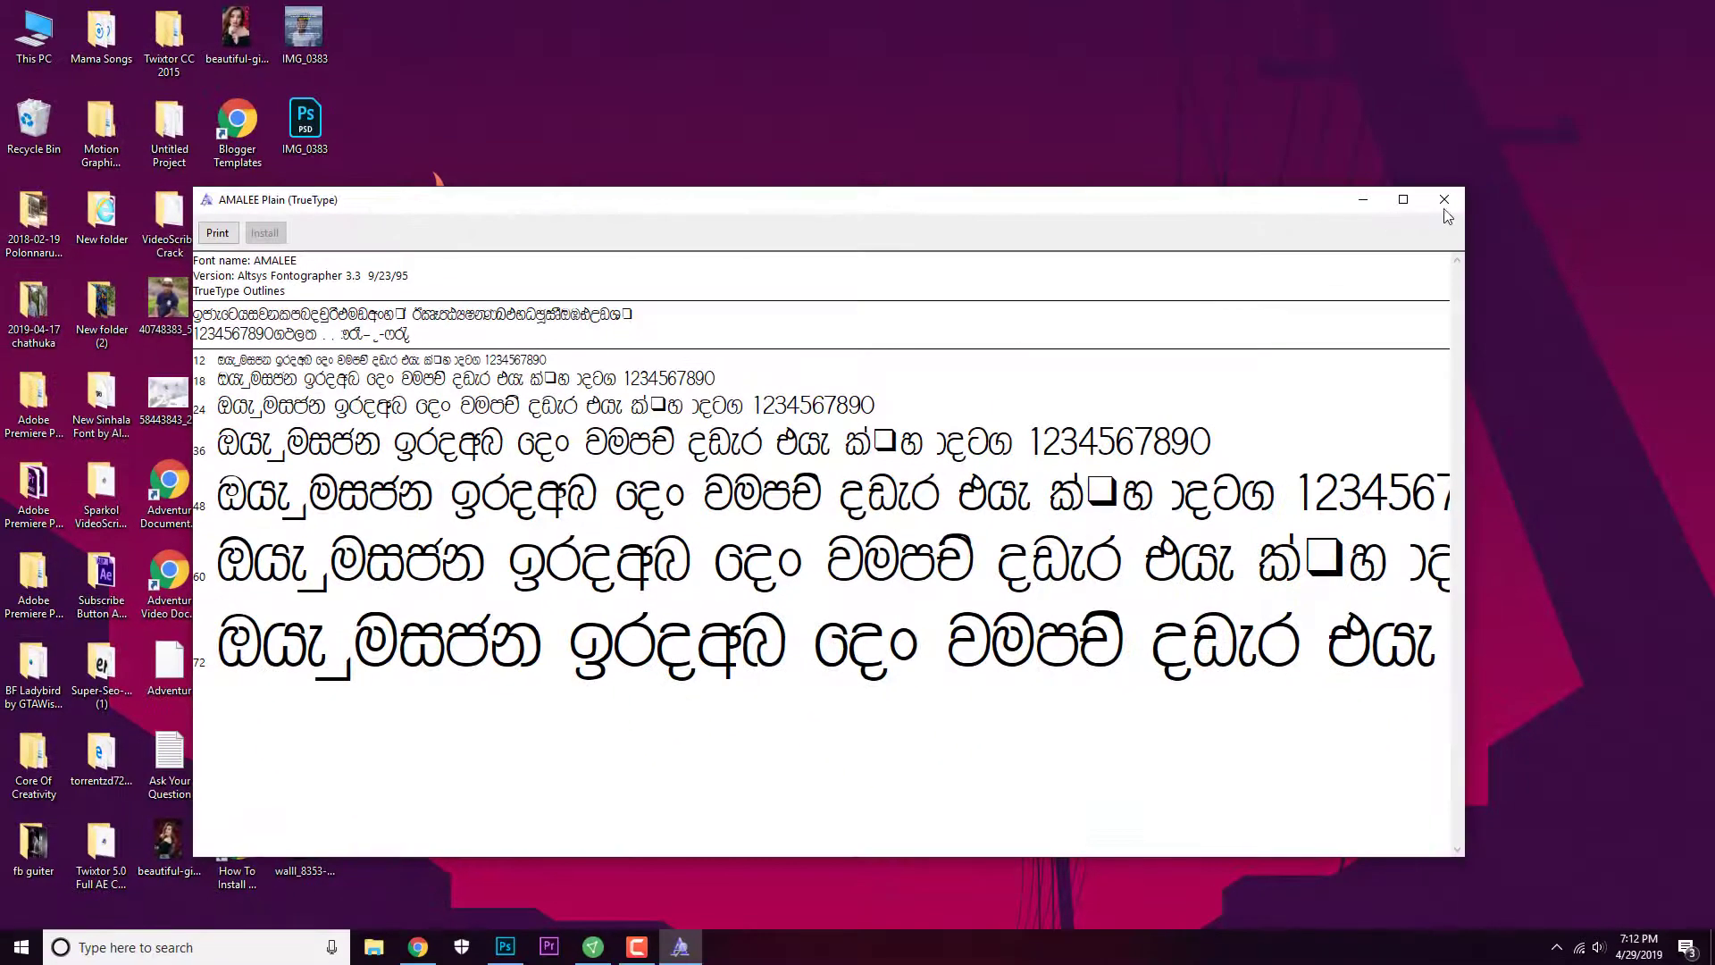
{"action": "left_click", "coordinate": [1444, 199]}
{"action": "left_click", "coordinate": [502, 949]}
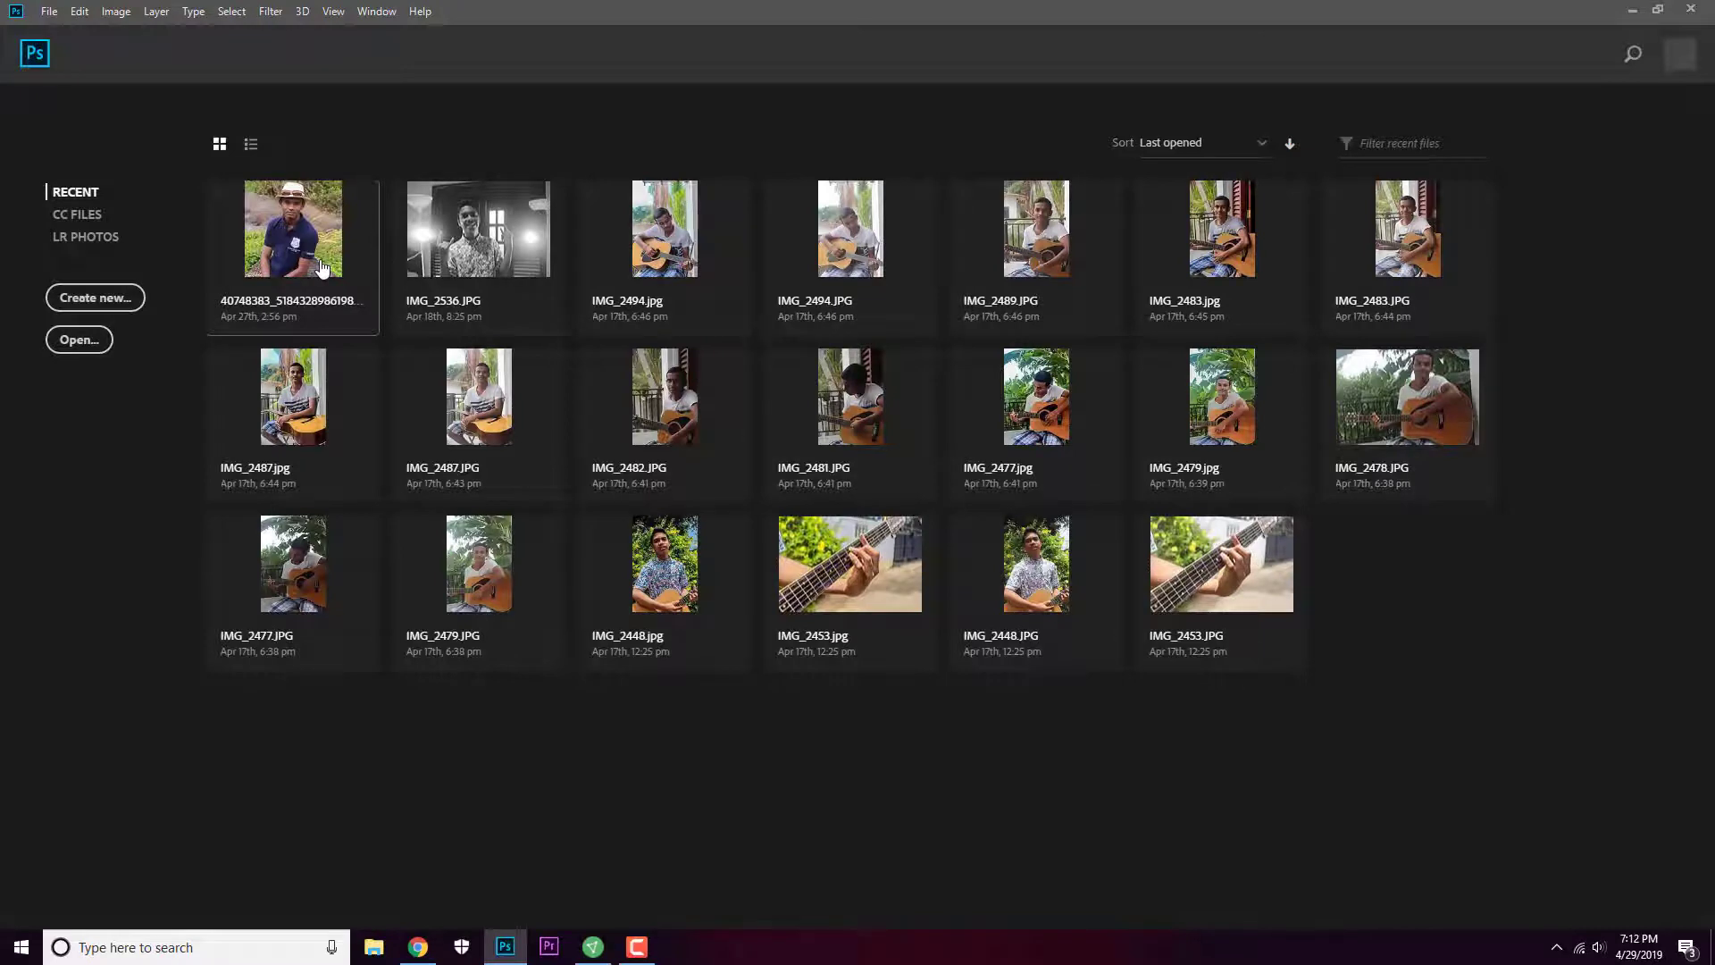
Step: Create a new 7 × 5 in white document with an empty 72 pt text layer
{"action": "left_click", "coordinate": [97, 300]}
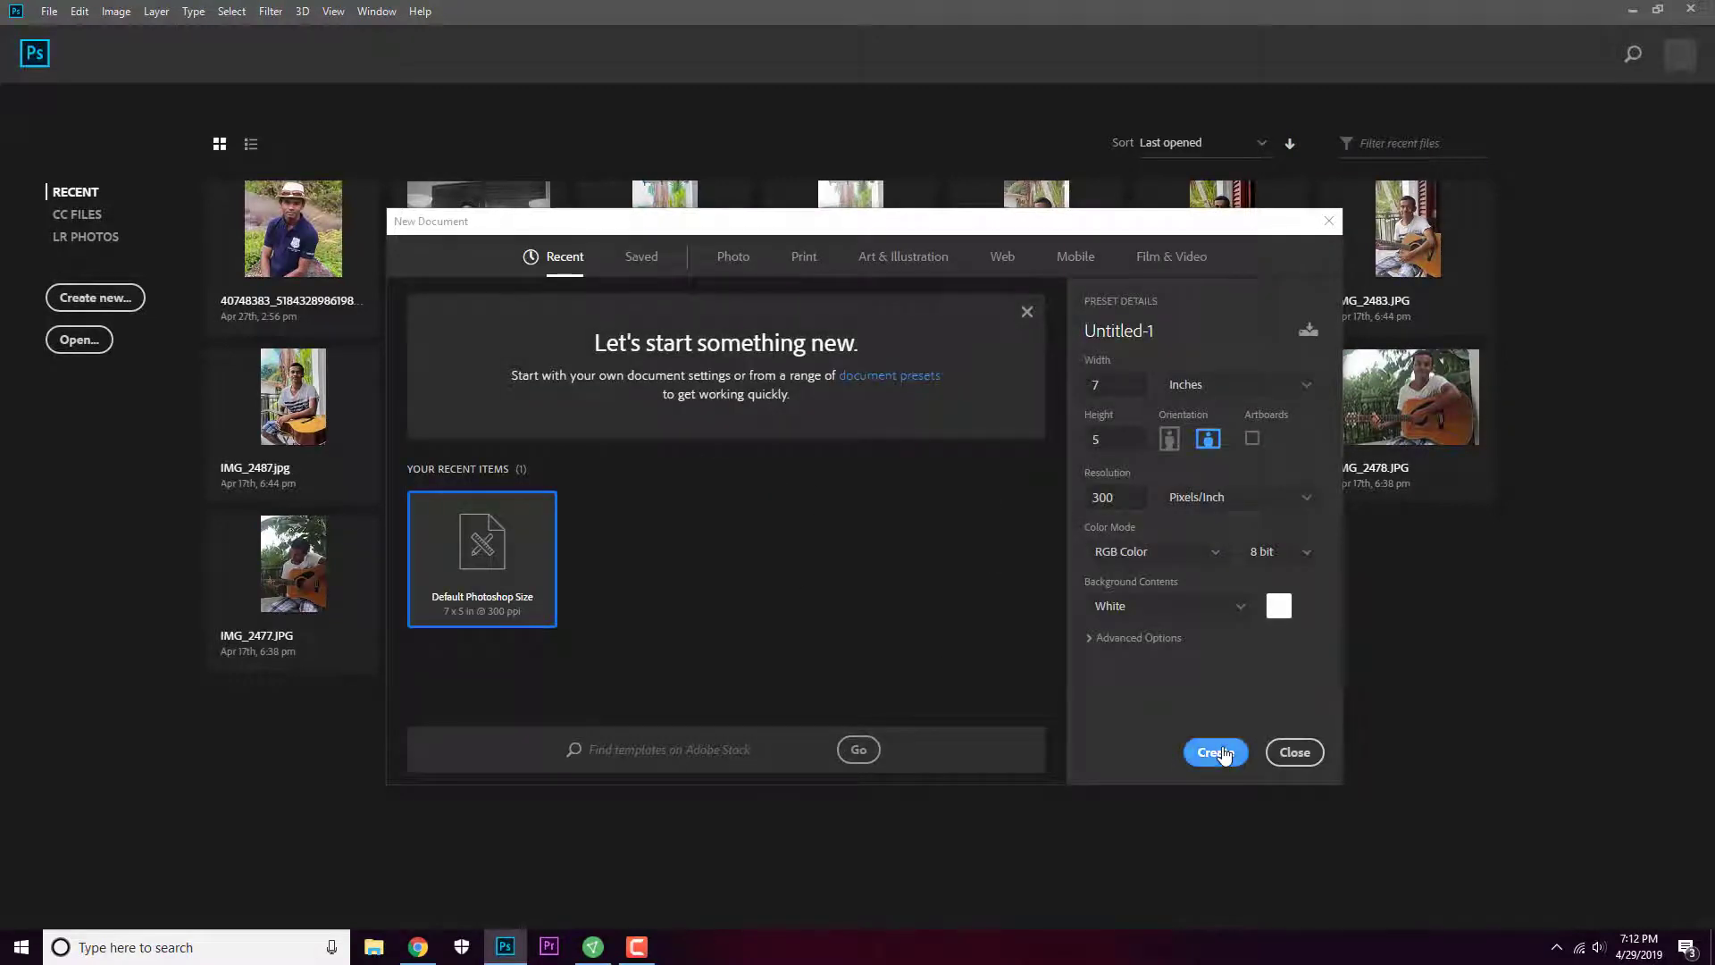
{"action": "left_click", "coordinate": [1216, 752]}
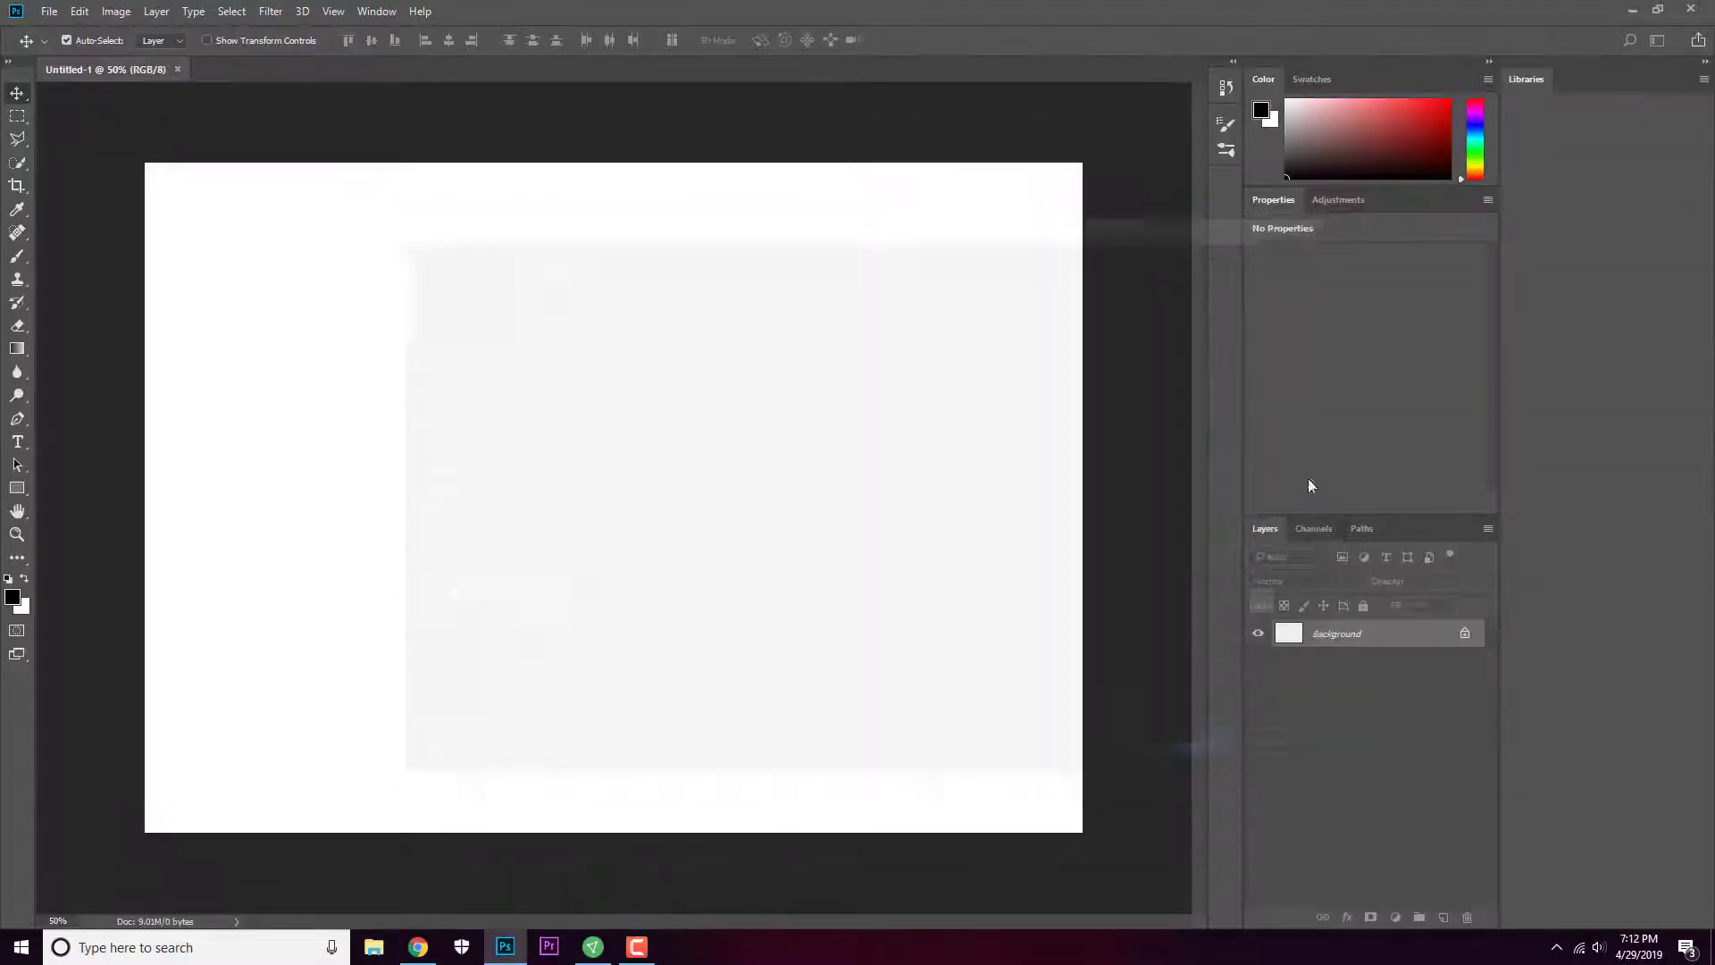
{"action": "left_click", "coordinate": [17, 441]}
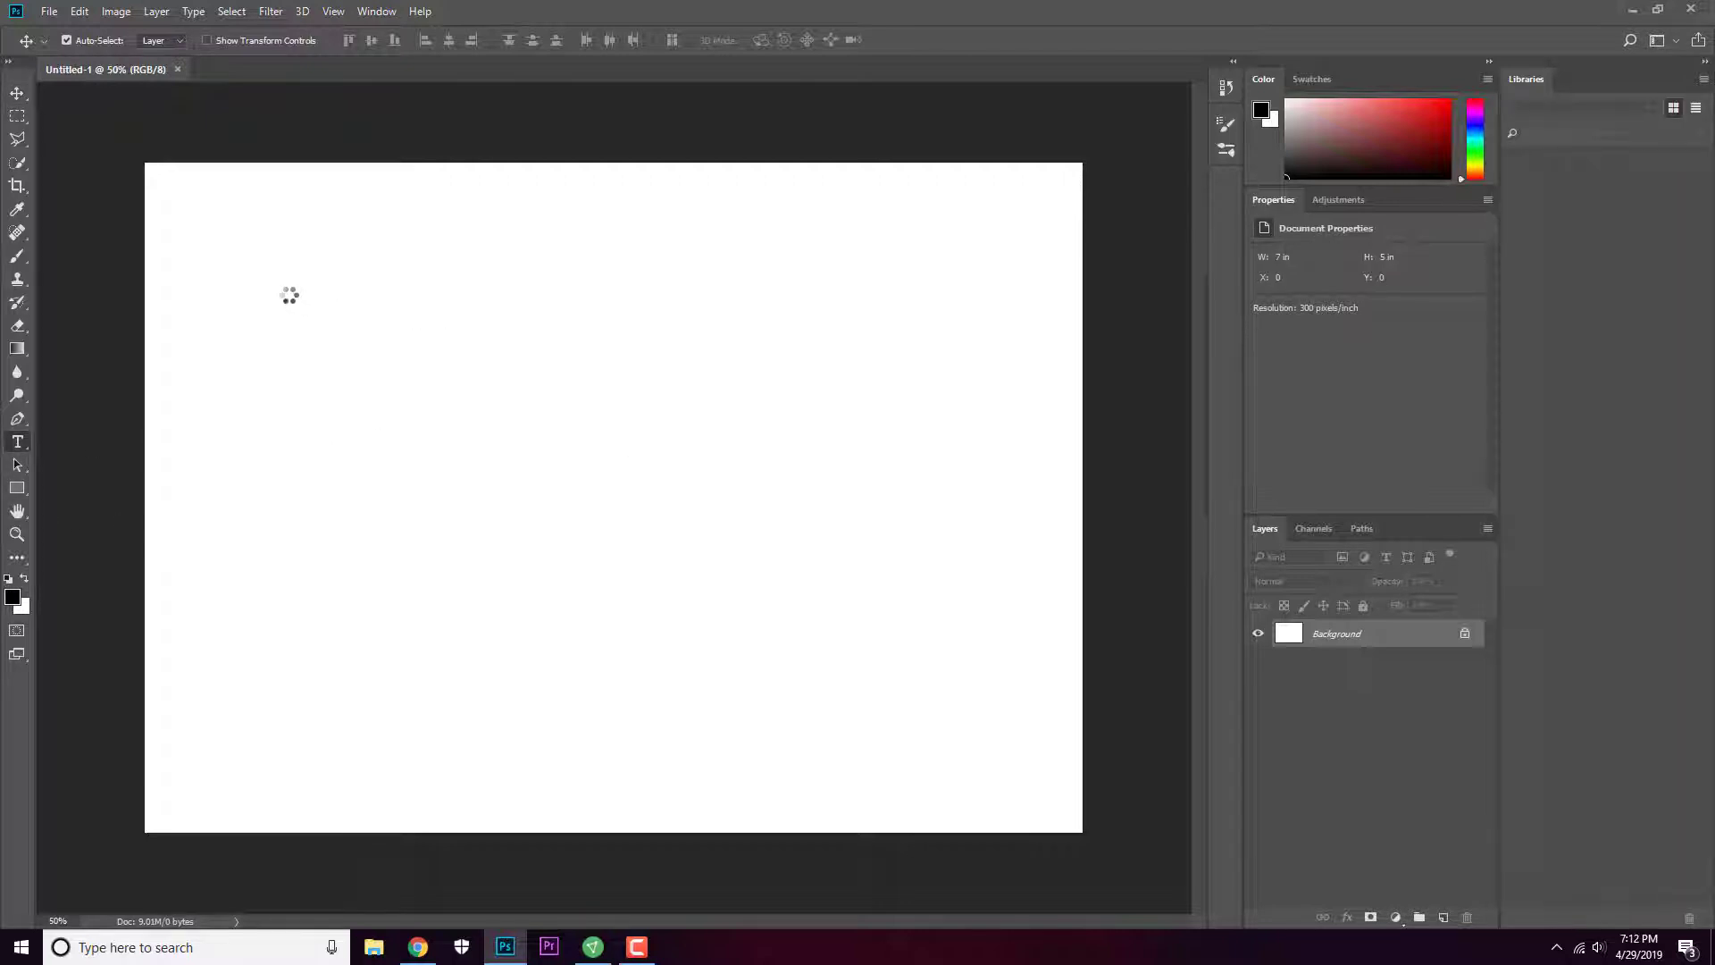
{"action": "left_click", "coordinate": [286, 282]}
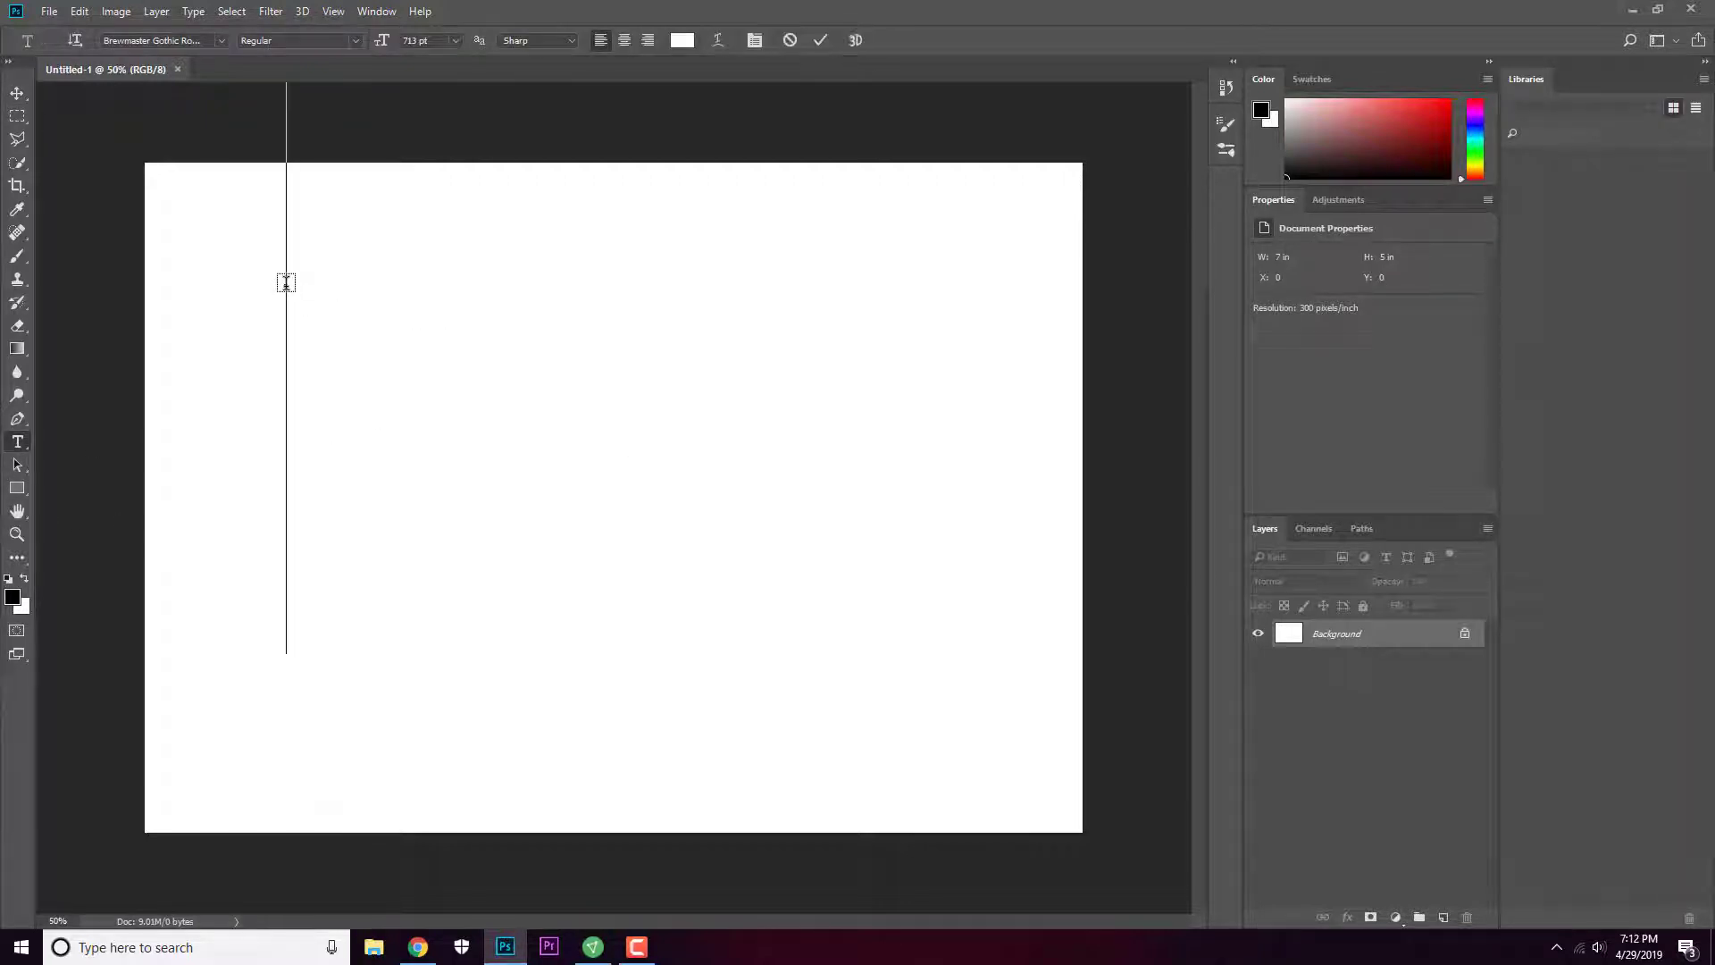
{"action": "left_click", "coordinate": [454, 40]}
{"action": "left_click", "coordinate": [444, 362]}
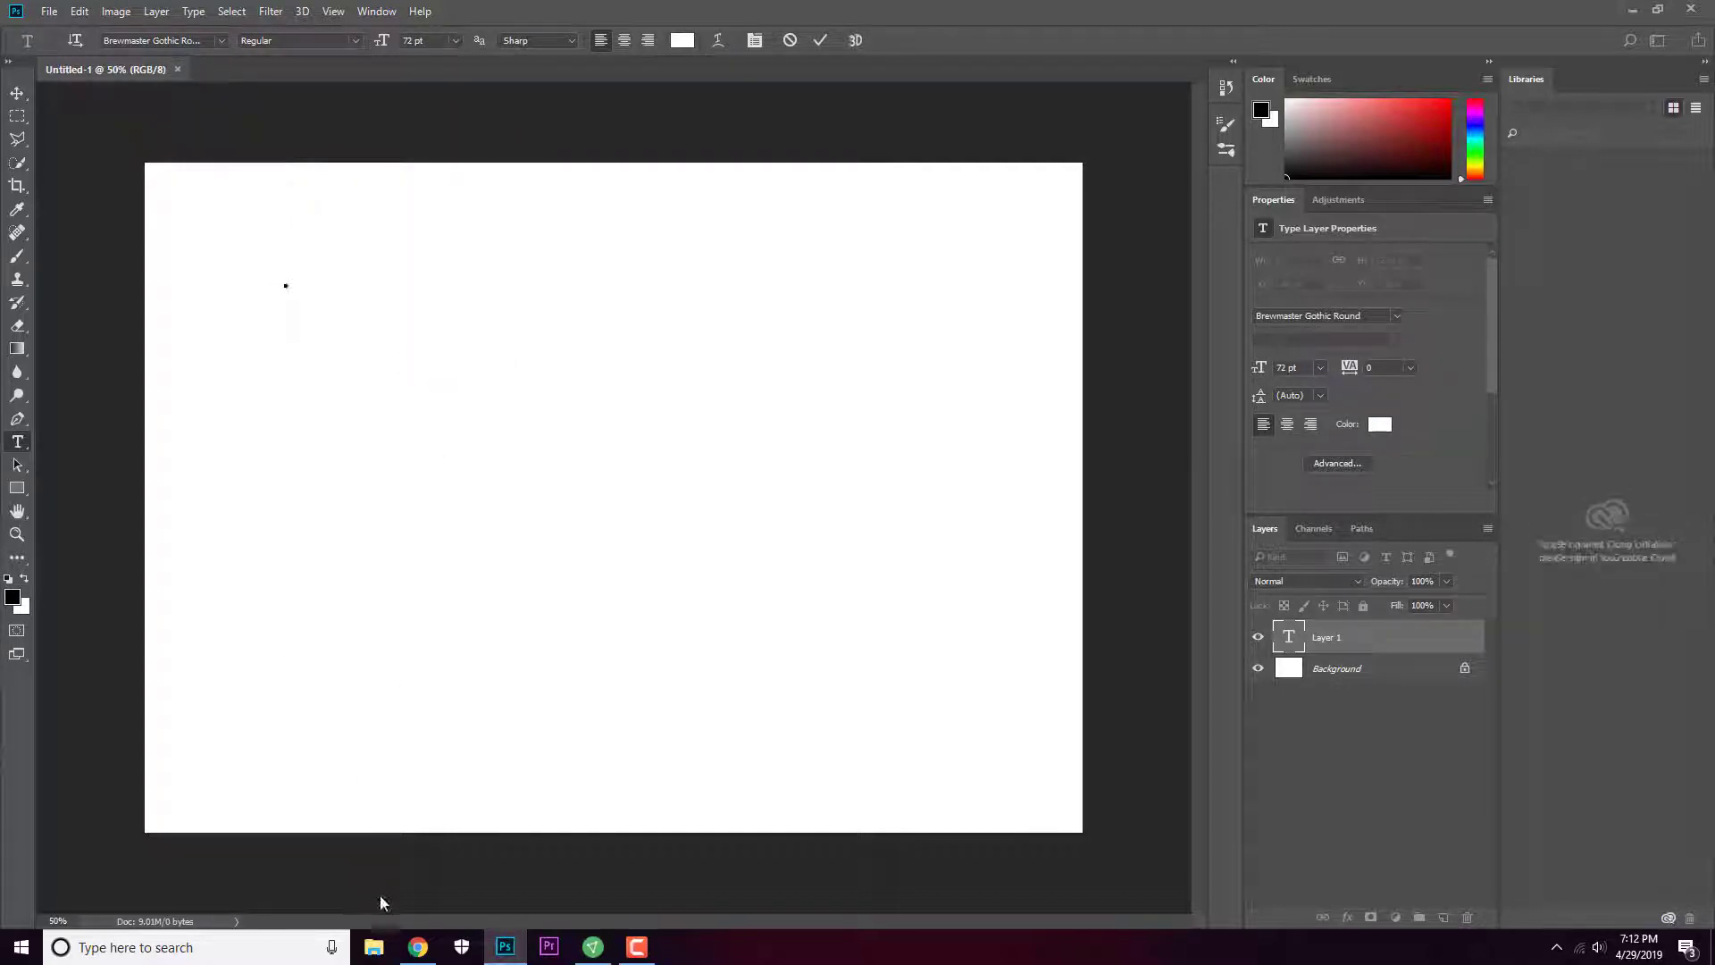
{"action": "left_click", "coordinate": [418, 947]}
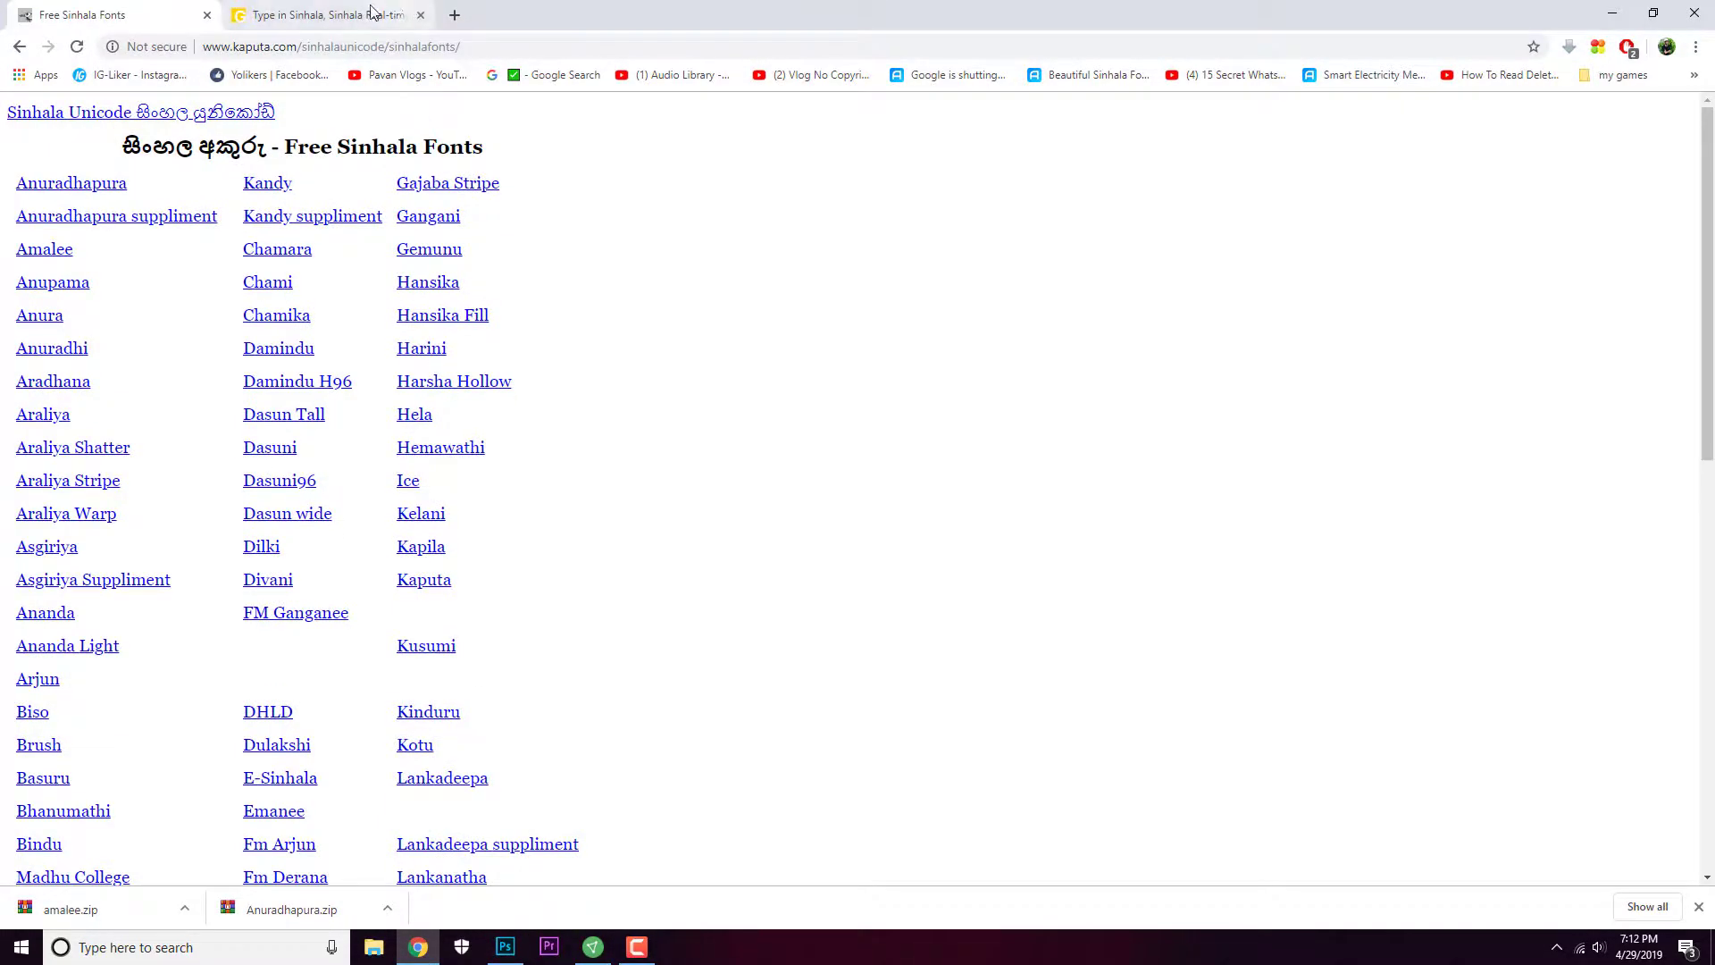
Step: Return to the SinhalaInput converter and select its Singlish, Unicode and Sinhala-font sample texts
{"action": "left_click", "coordinate": [326, 15]}
{"action": "left_click_drag", "start_coordinate": [581, 72], "coordinate": [204, 78]}
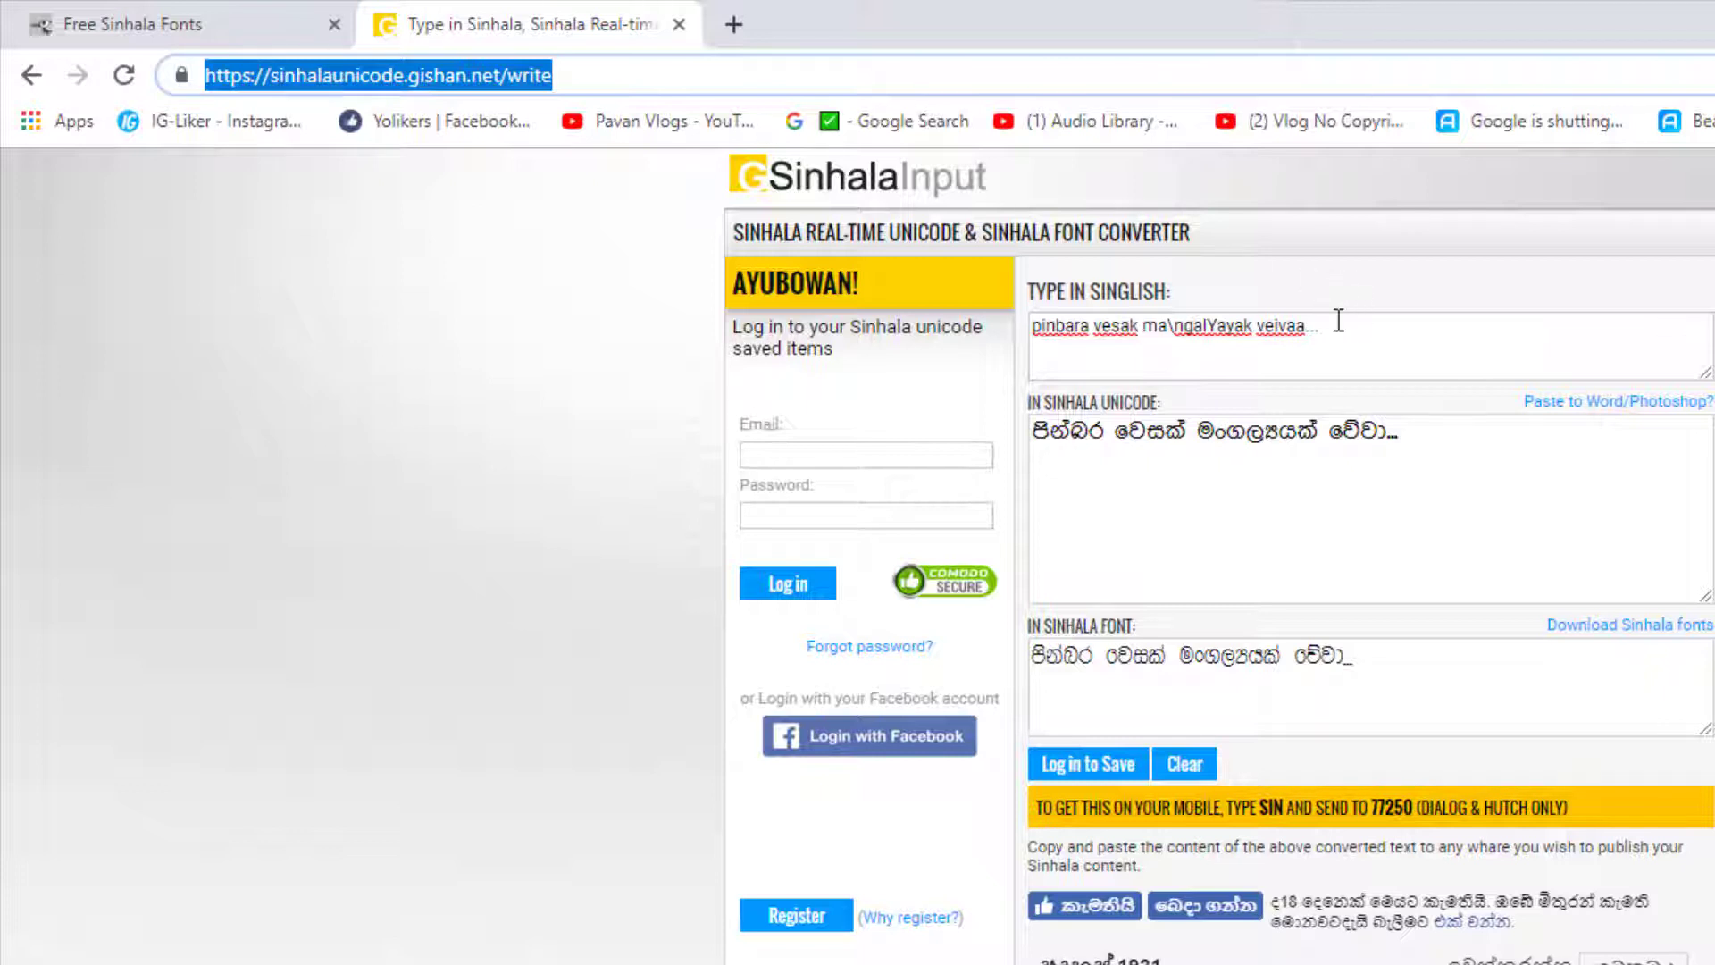
{"action": "left_click_drag", "start_coordinate": [1335, 326], "coordinate": [1015, 320]}
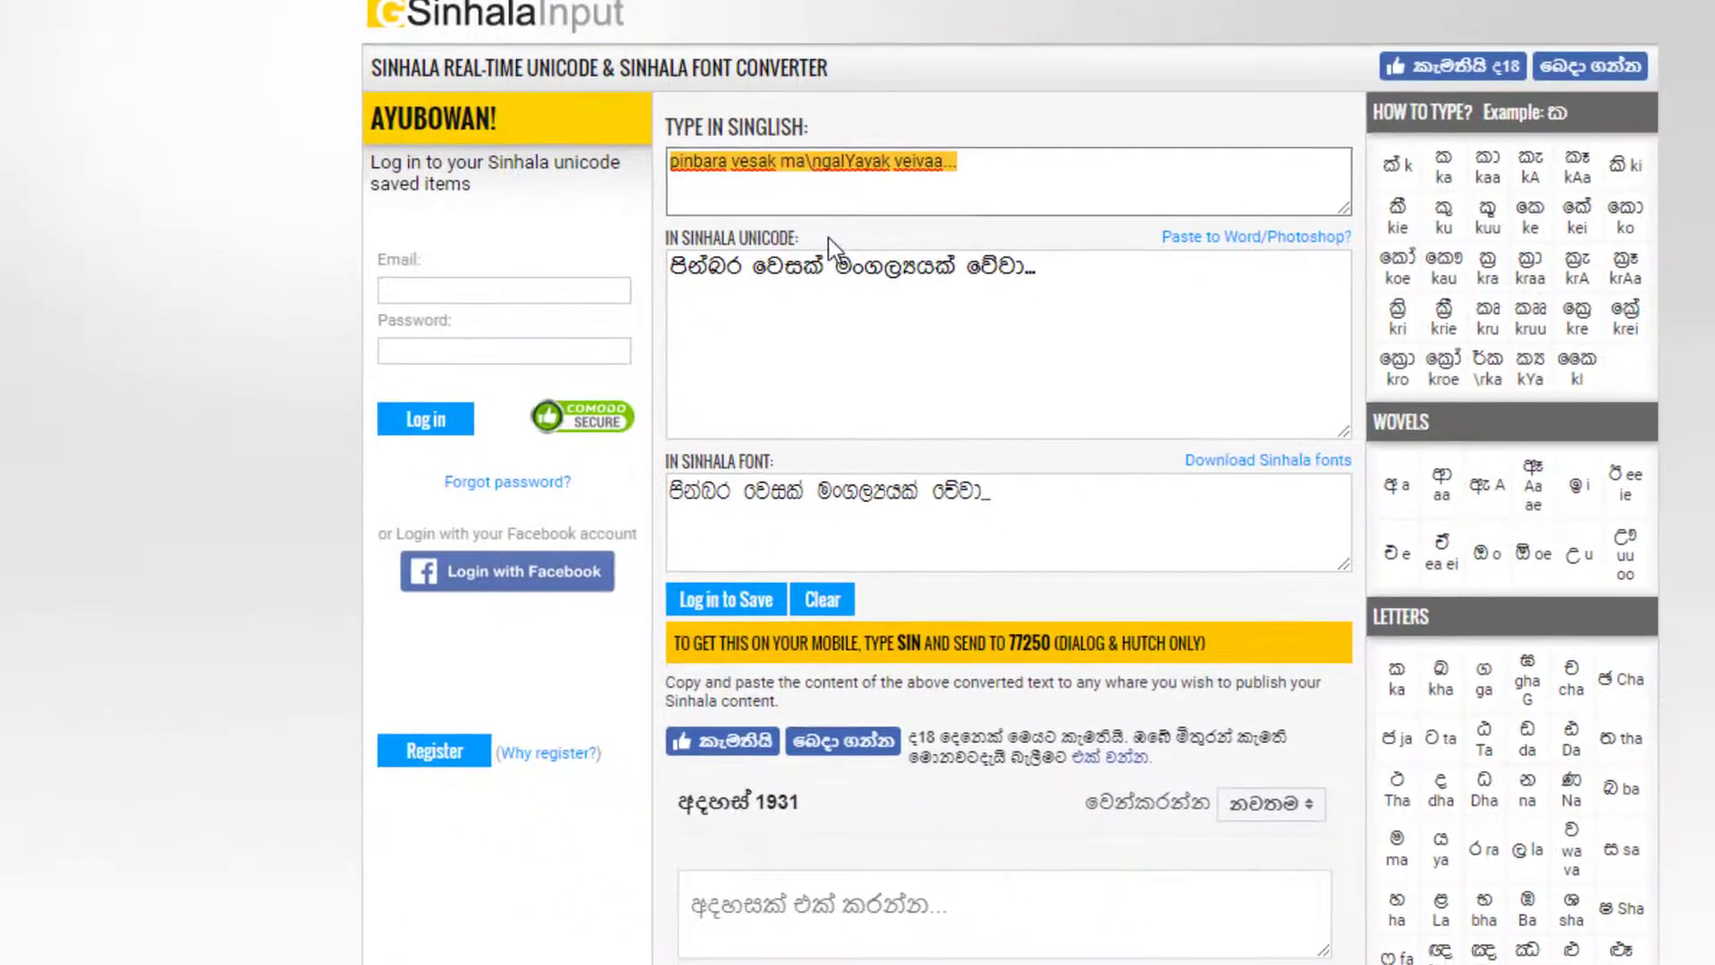
{"action": "left_click_drag", "start_coordinate": [665, 472], "coordinate": [841, 478]}
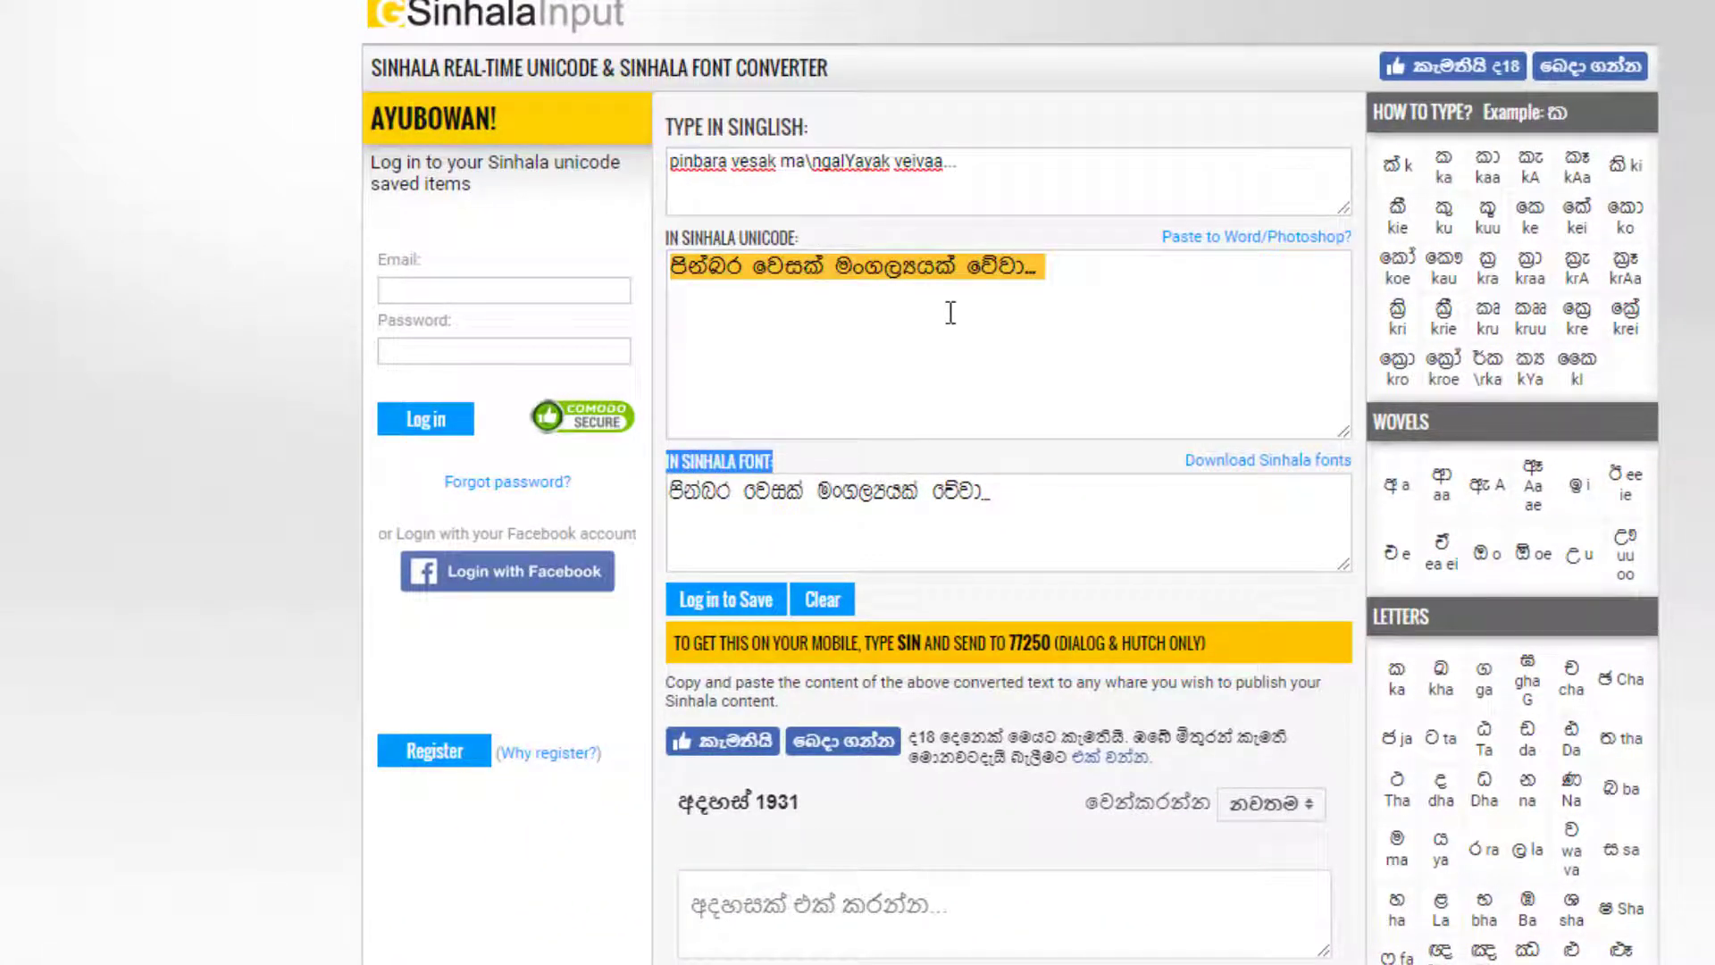
{"action": "left_click_drag", "start_coordinate": [1061, 496], "coordinate": [647, 477]}
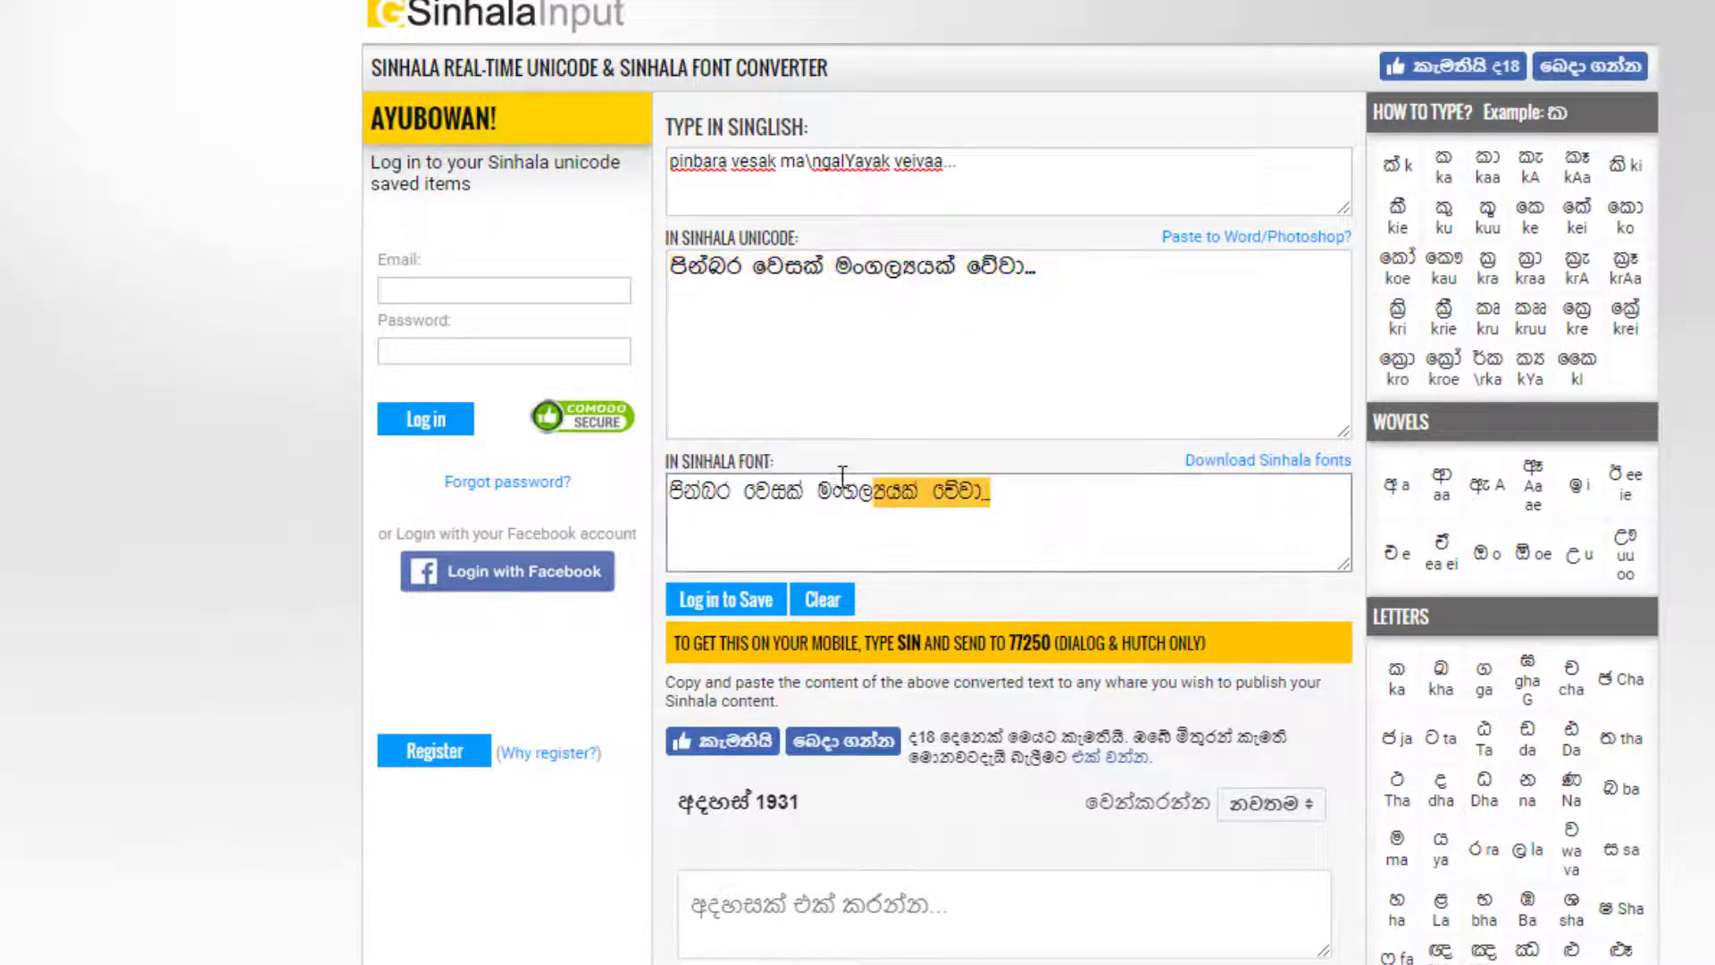
{"action": "left_click", "coordinate": [884, 160]}
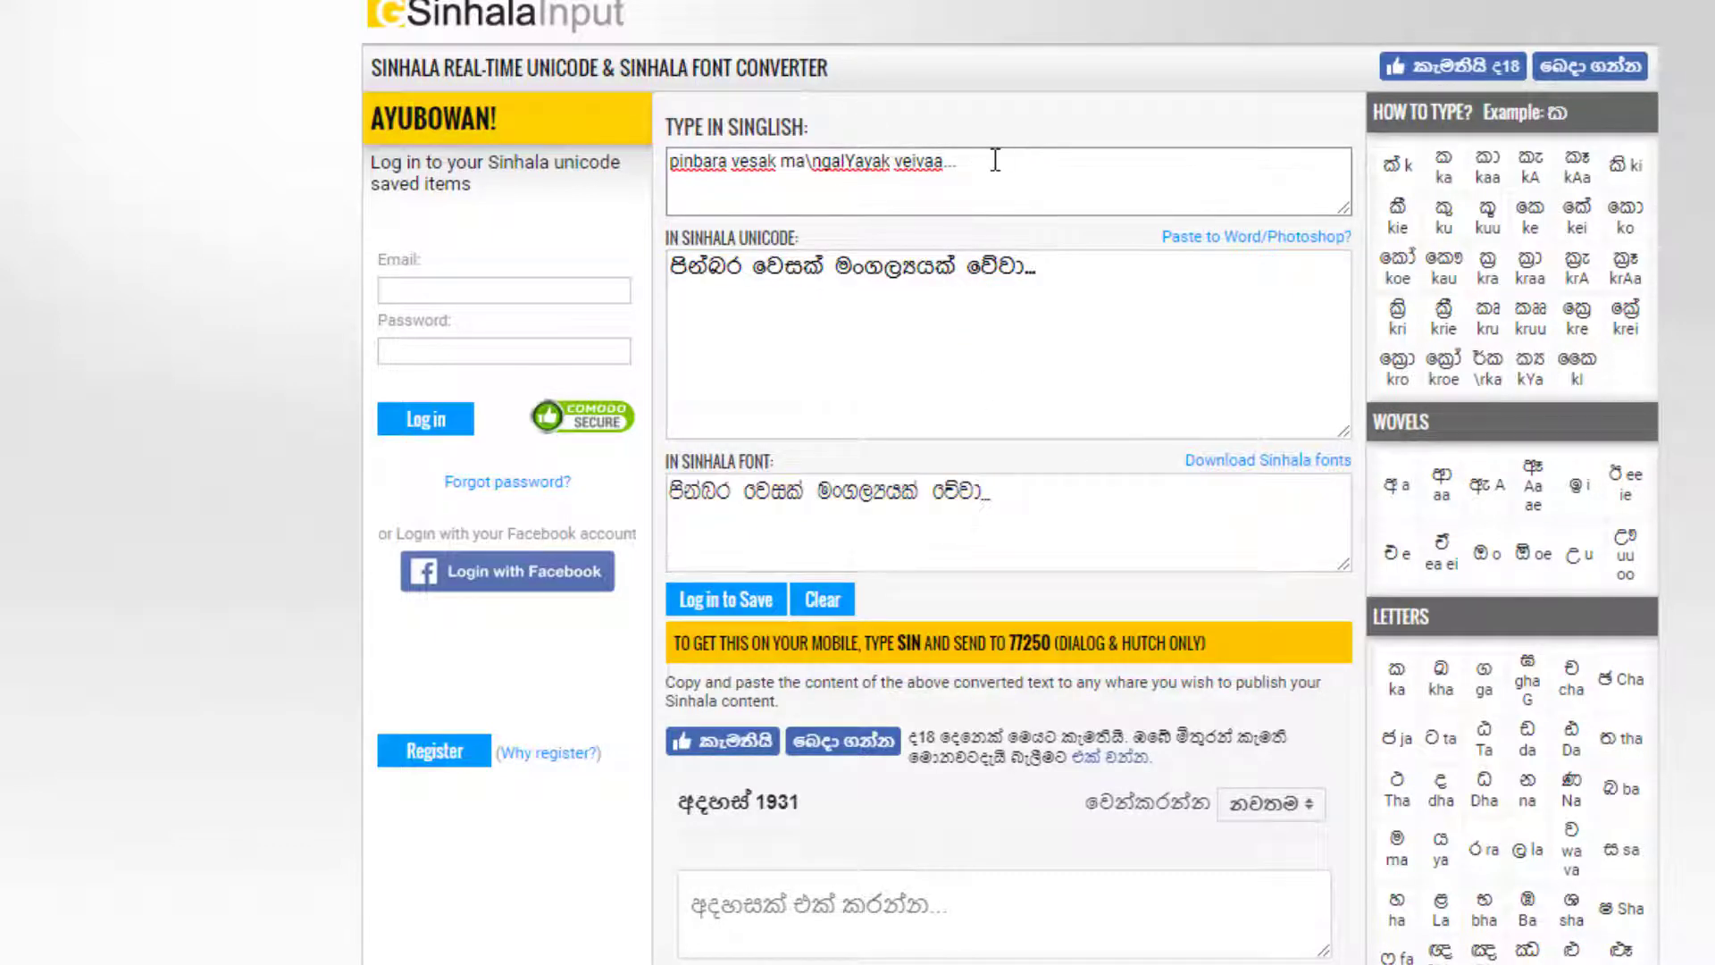
{"action": "left_click_drag", "start_coordinate": [957, 161], "coordinate": [677, 153]}
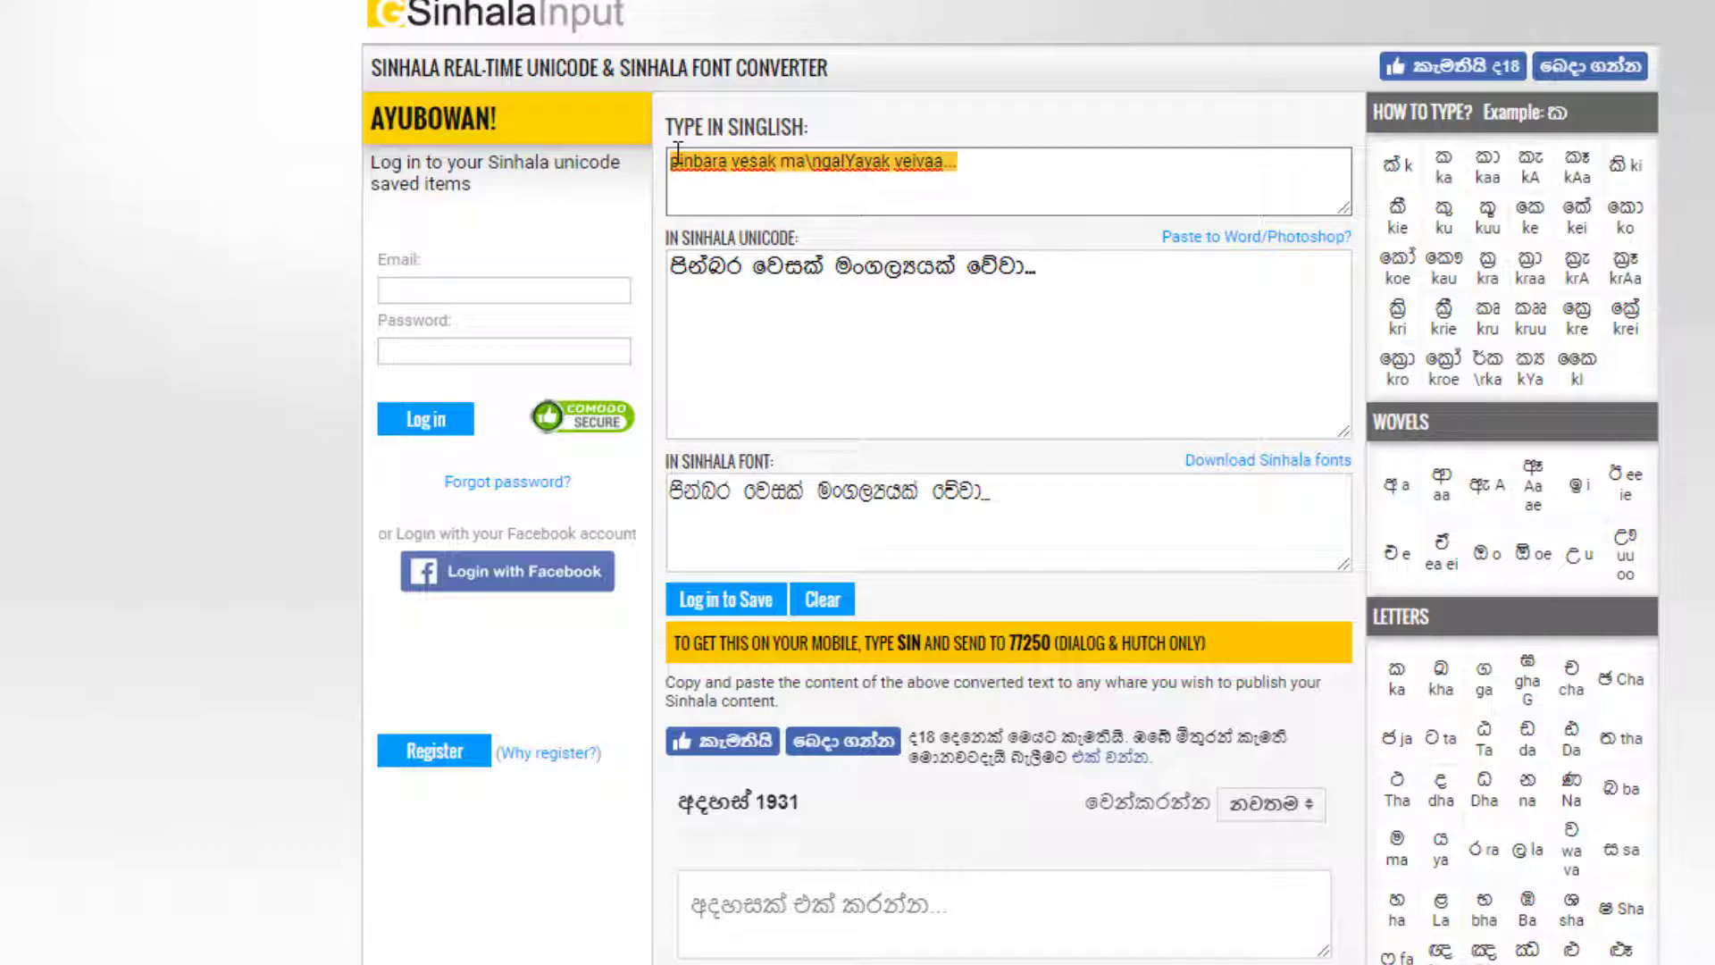
Step: Enter the person's name in Singlish into the converter's input box
{"action": "type", "text": "p"}
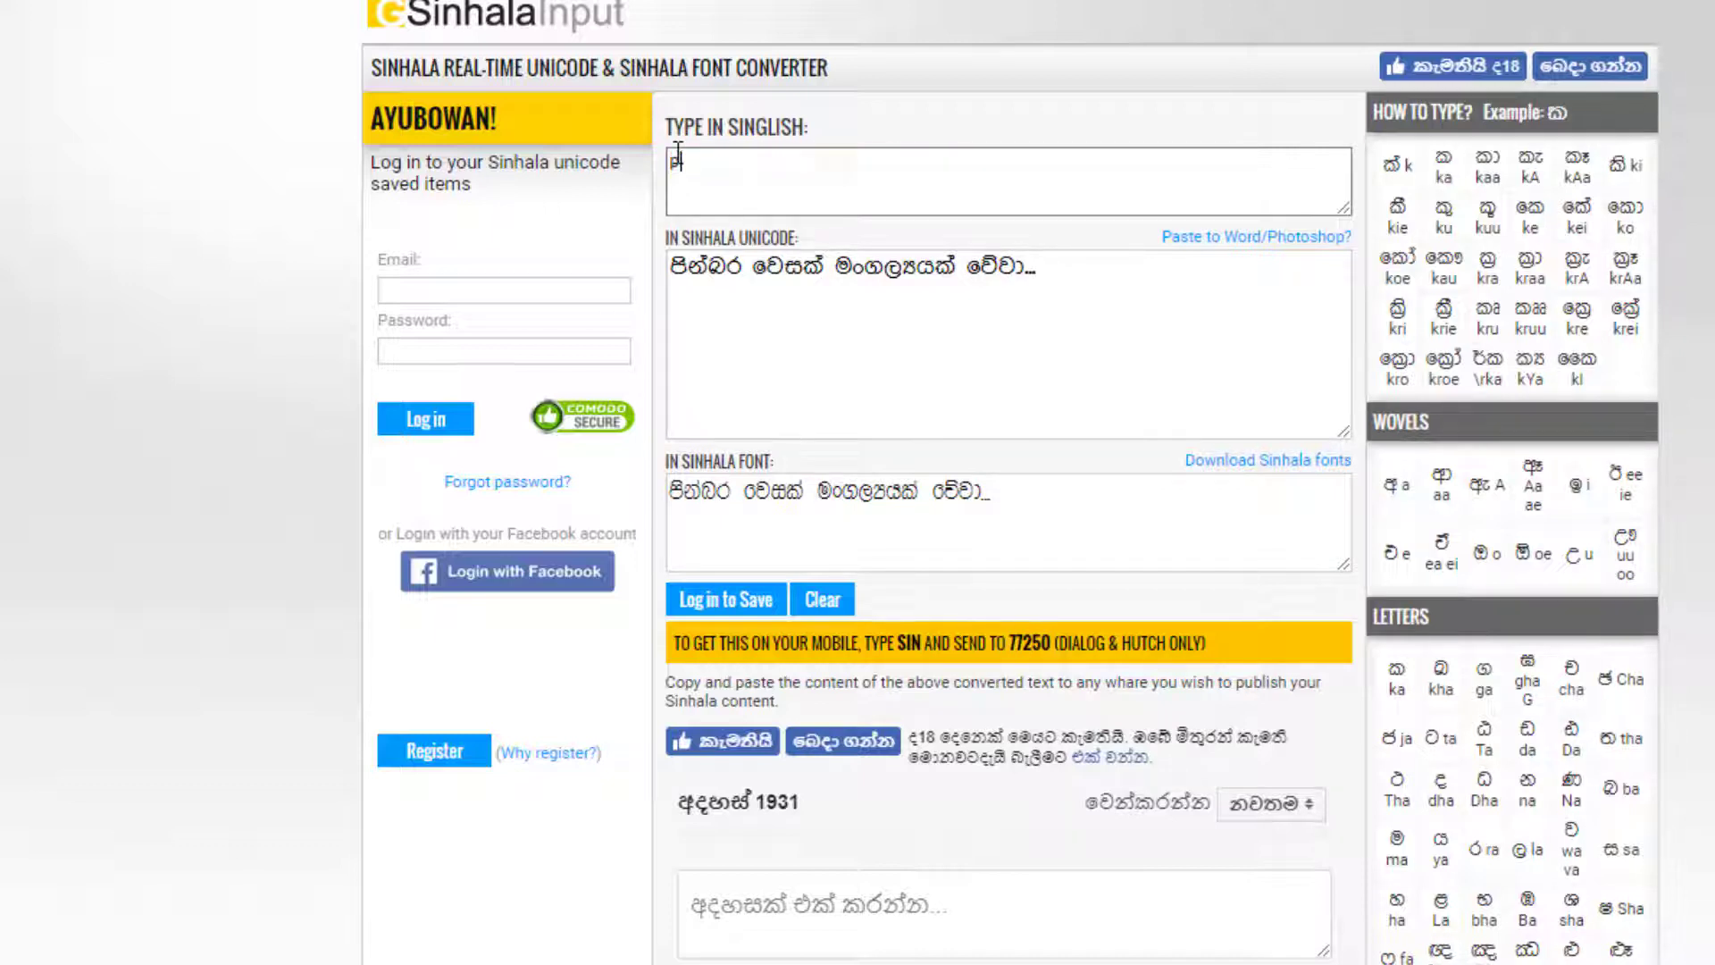
{"action": "type", "text": "avan u"}
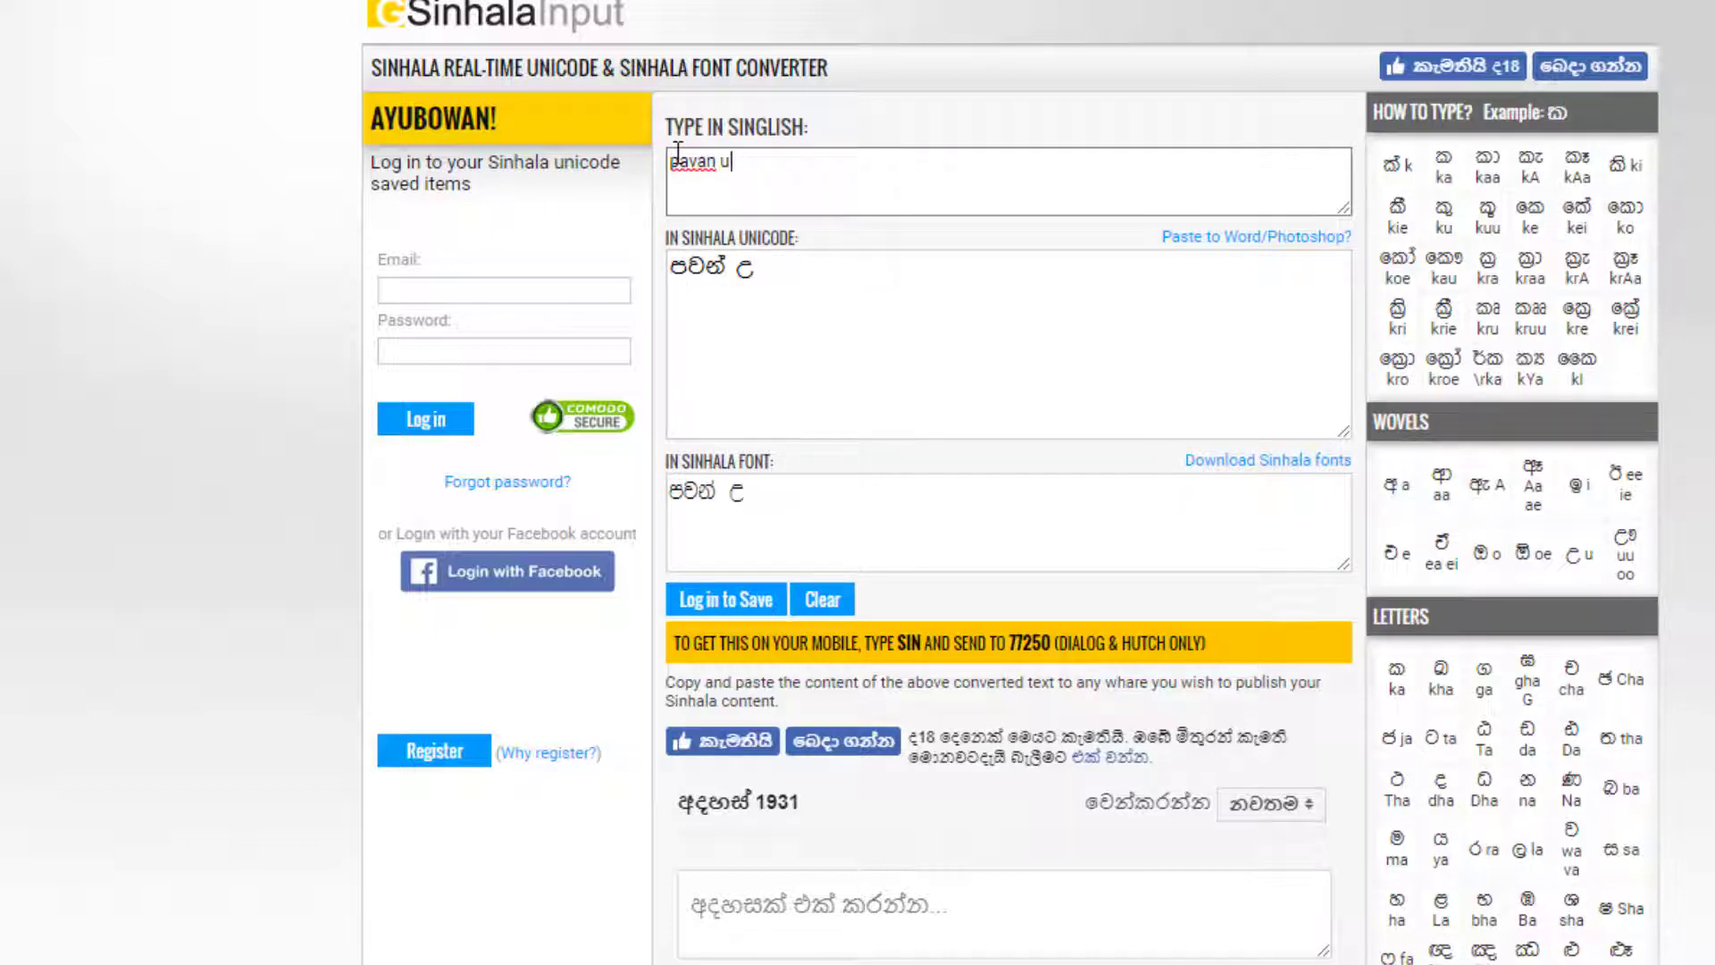
{"action": "type", "text": "thsara"}
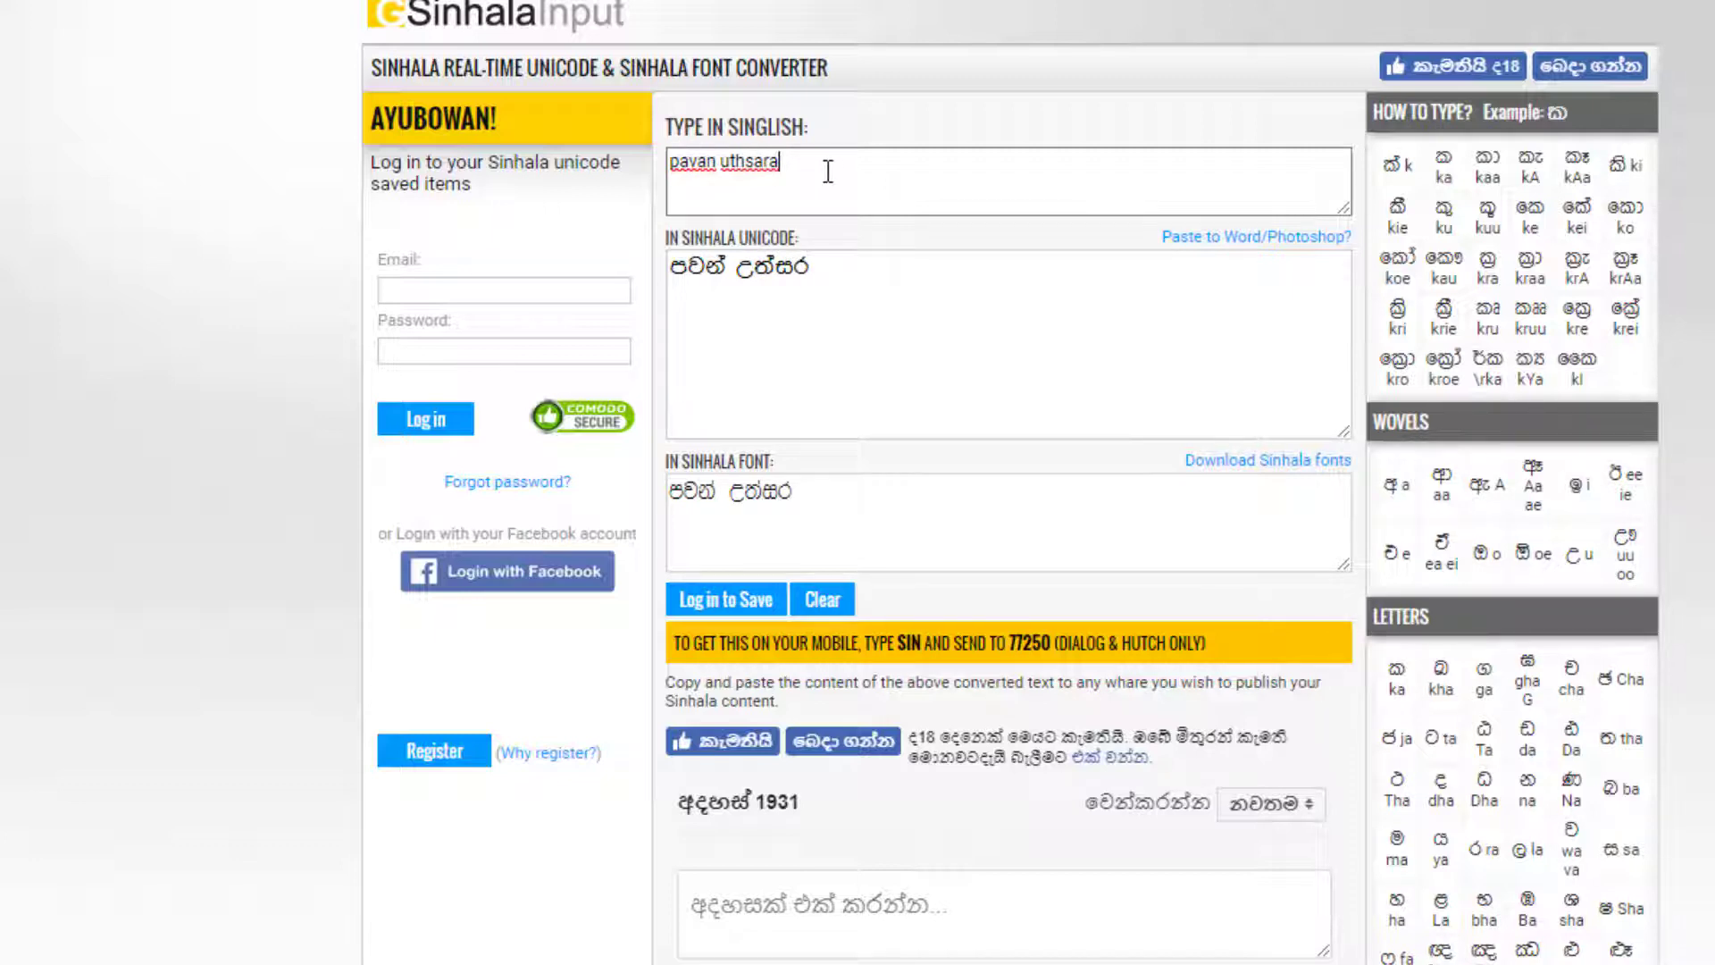
{"action": "left_click_drag", "start_coordinate": [790, 163], "coordinate": [624, 164]}
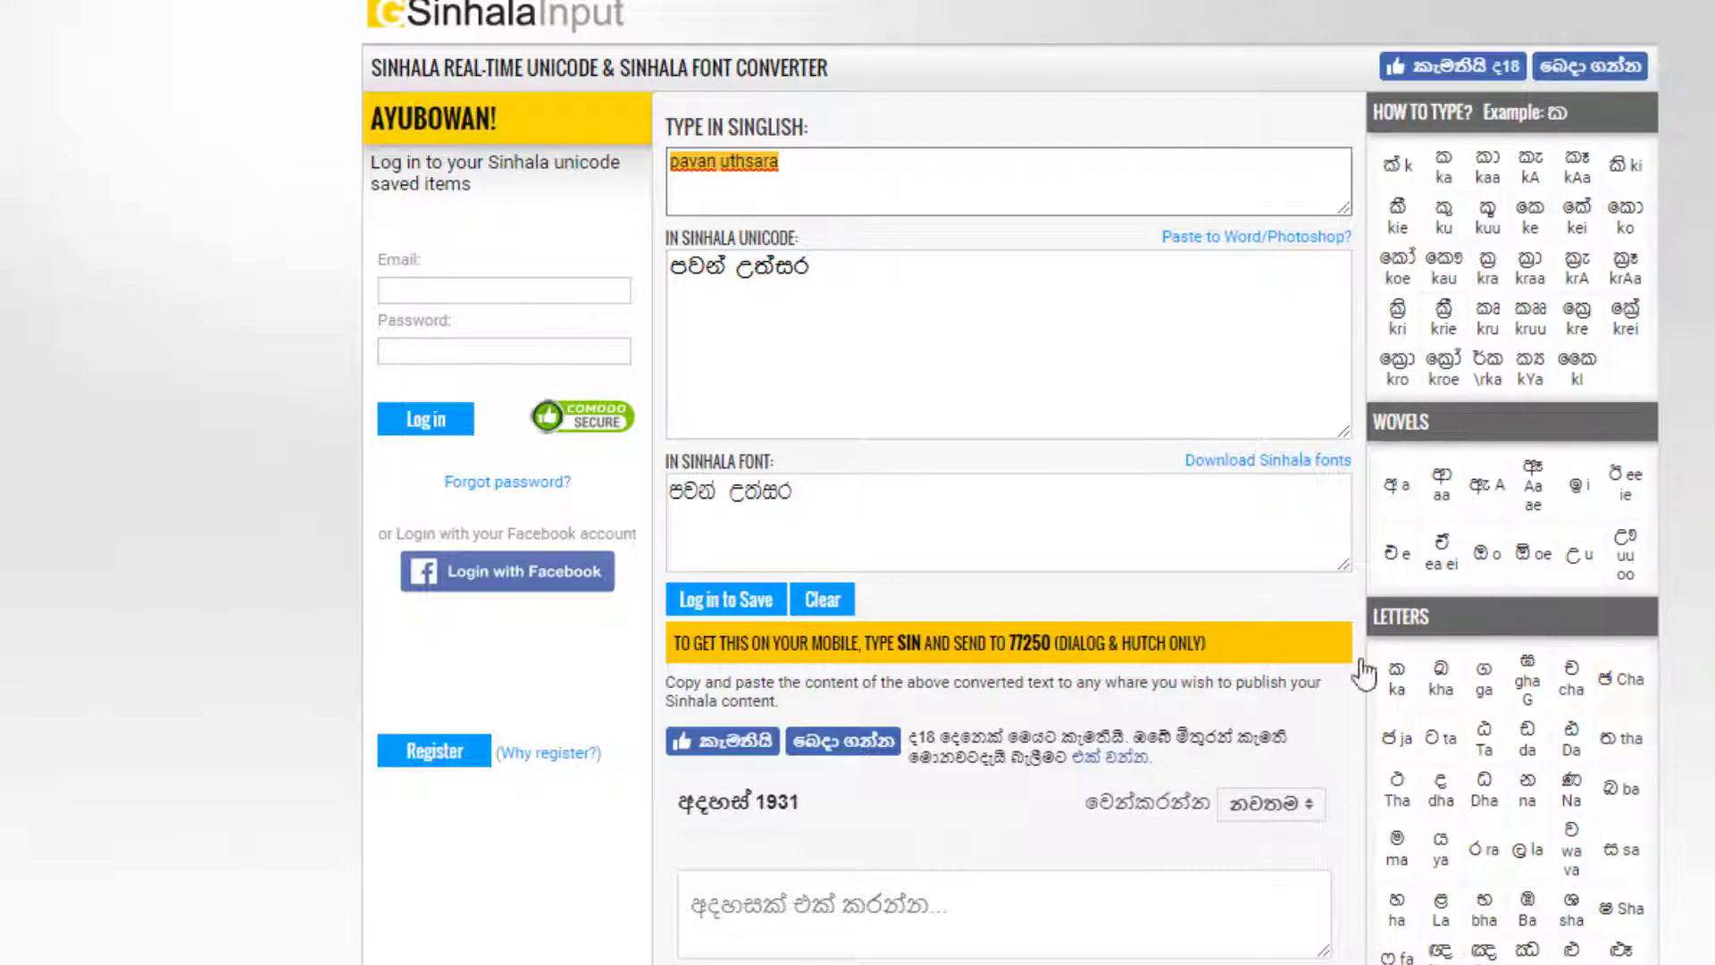
{"action": "left_click", "coordinate": [829, 493]}
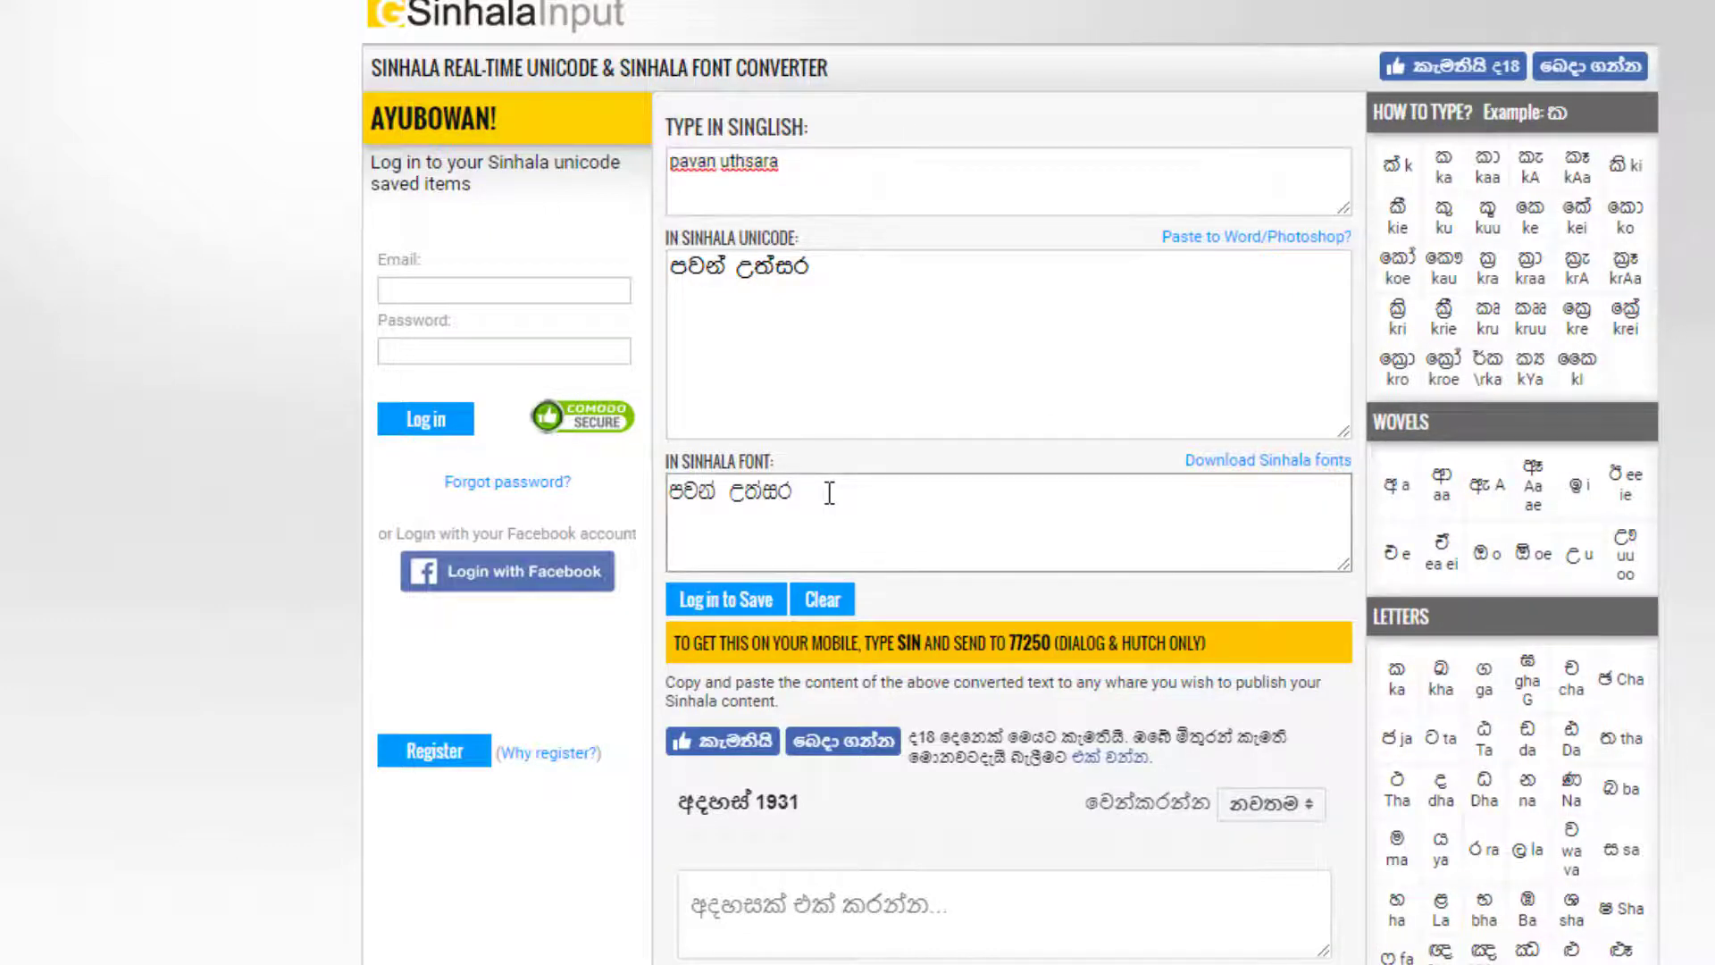
{"action": "left_click", "coordinate": [803, 162]}
{"action": "left_click_drag", "start_coordinate": [804, 162], "coordinate": [685, 129]}
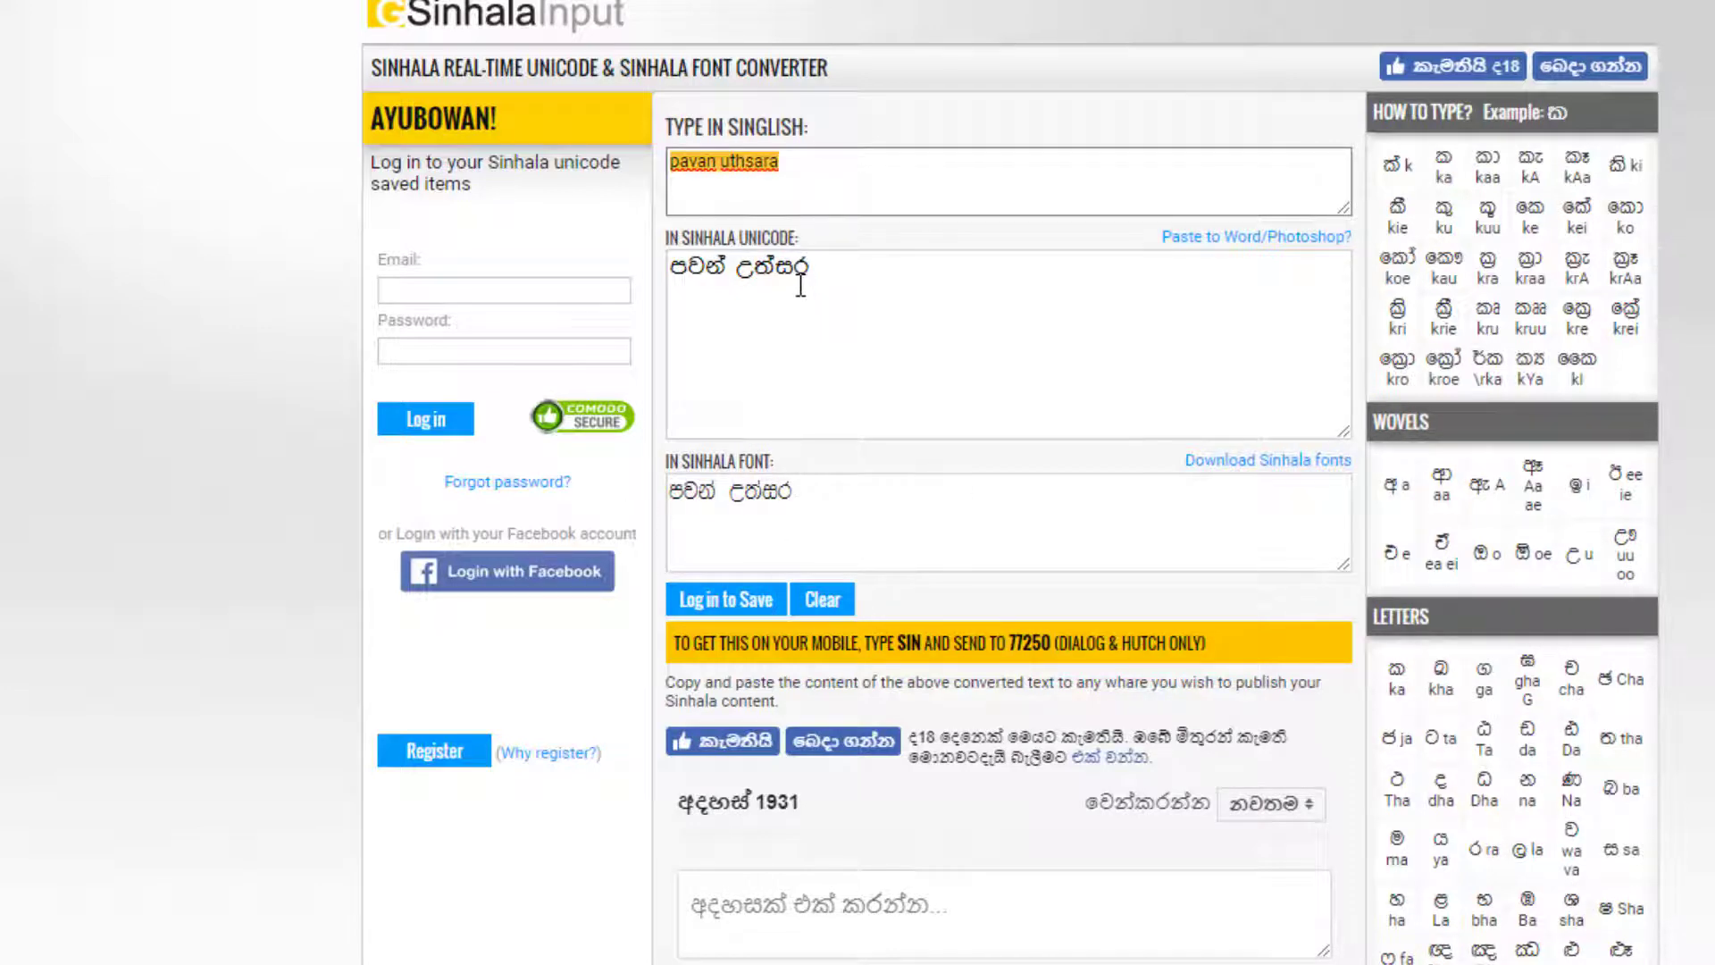
Step: Copy the converted Sinhala-font version of the name
{"action": "left_click_drag", "start_coordinate": [796, 491], "coordinate": [669, 483]}
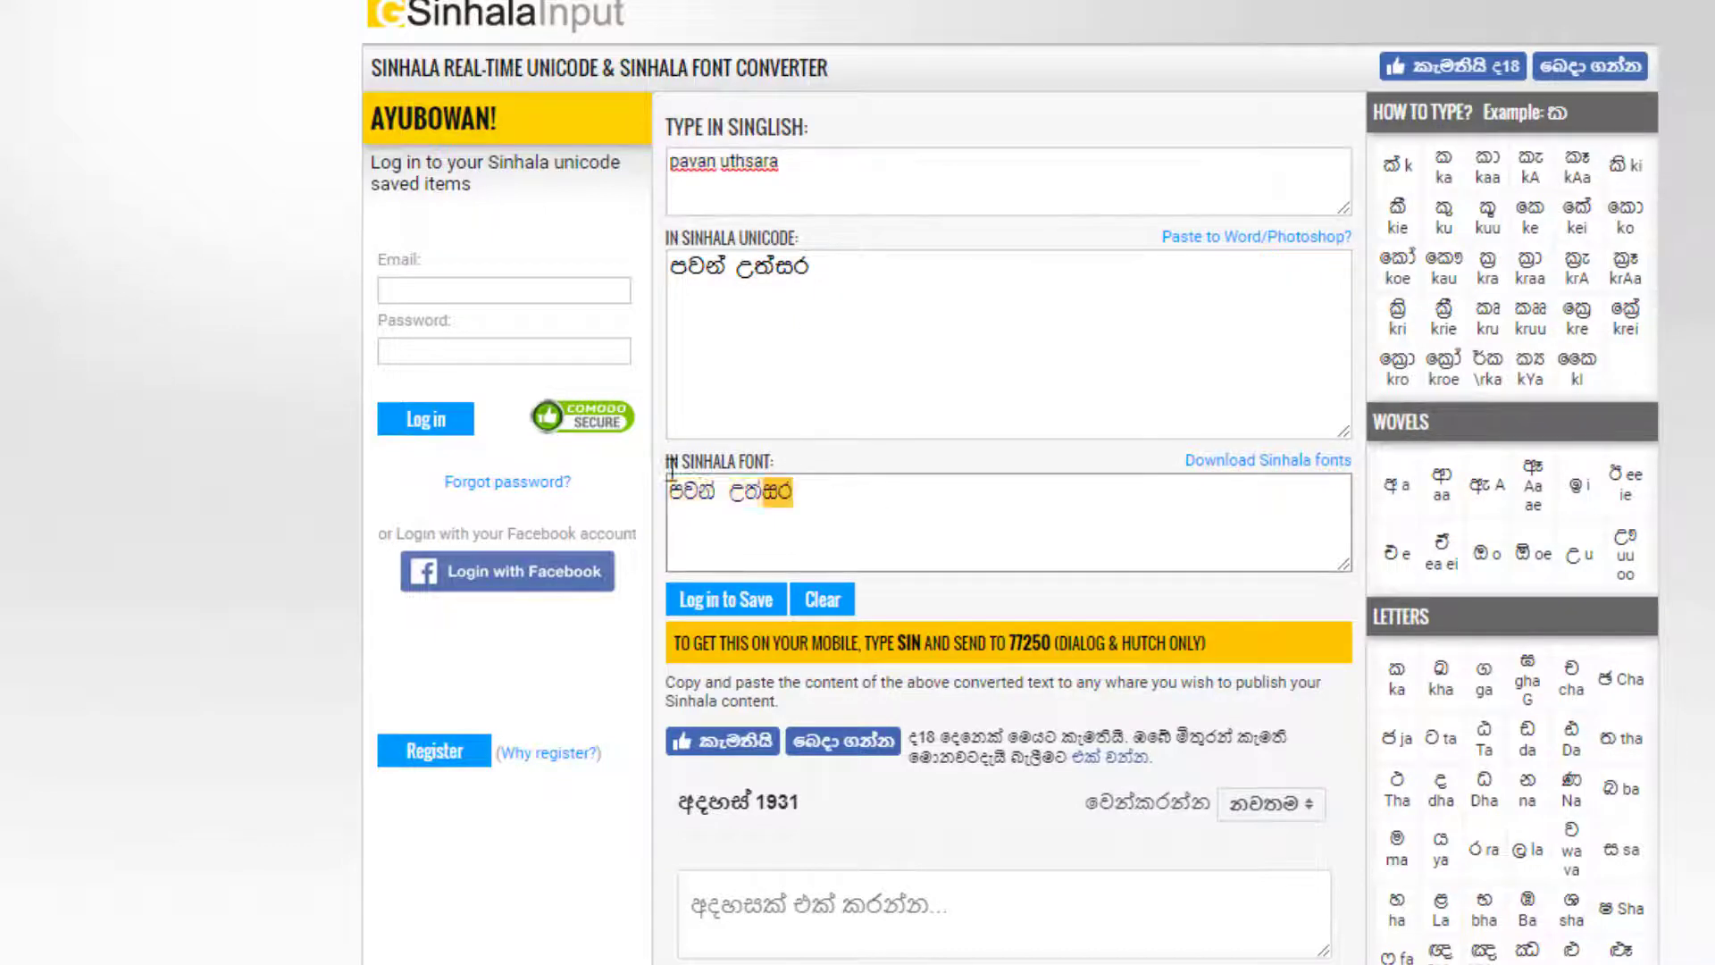
{"action": "right_click", "coordinate": [705, 489]}
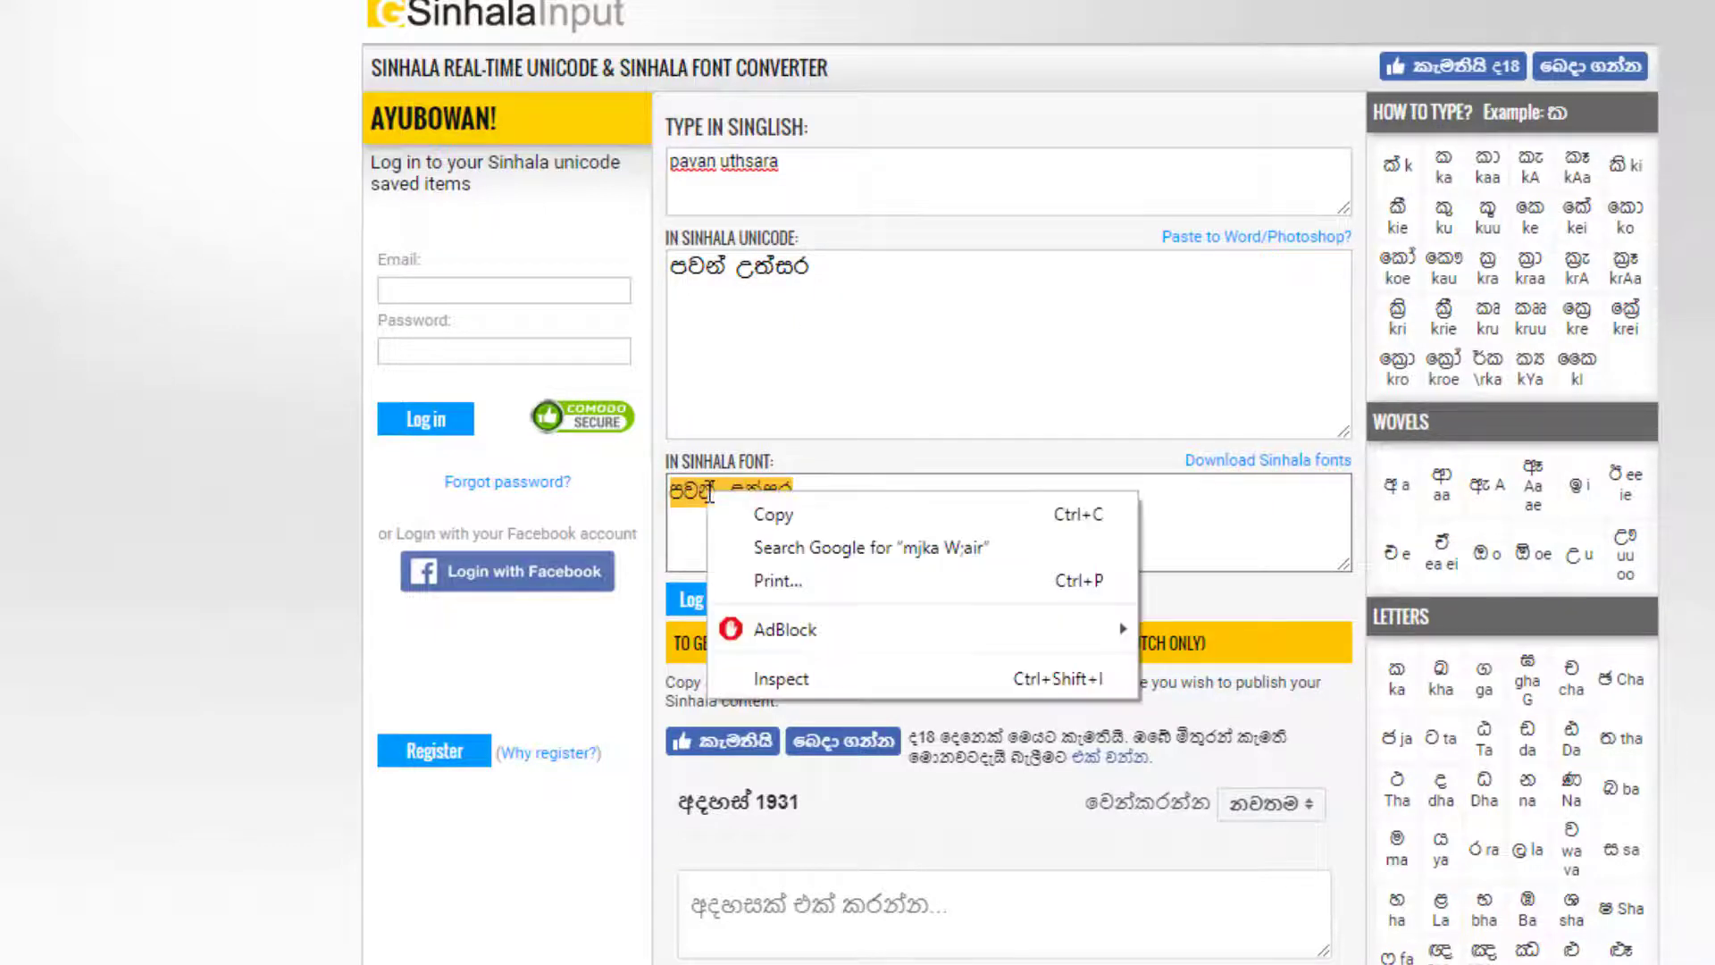
{"action": "left_click", "coordinate": [790, 515]}
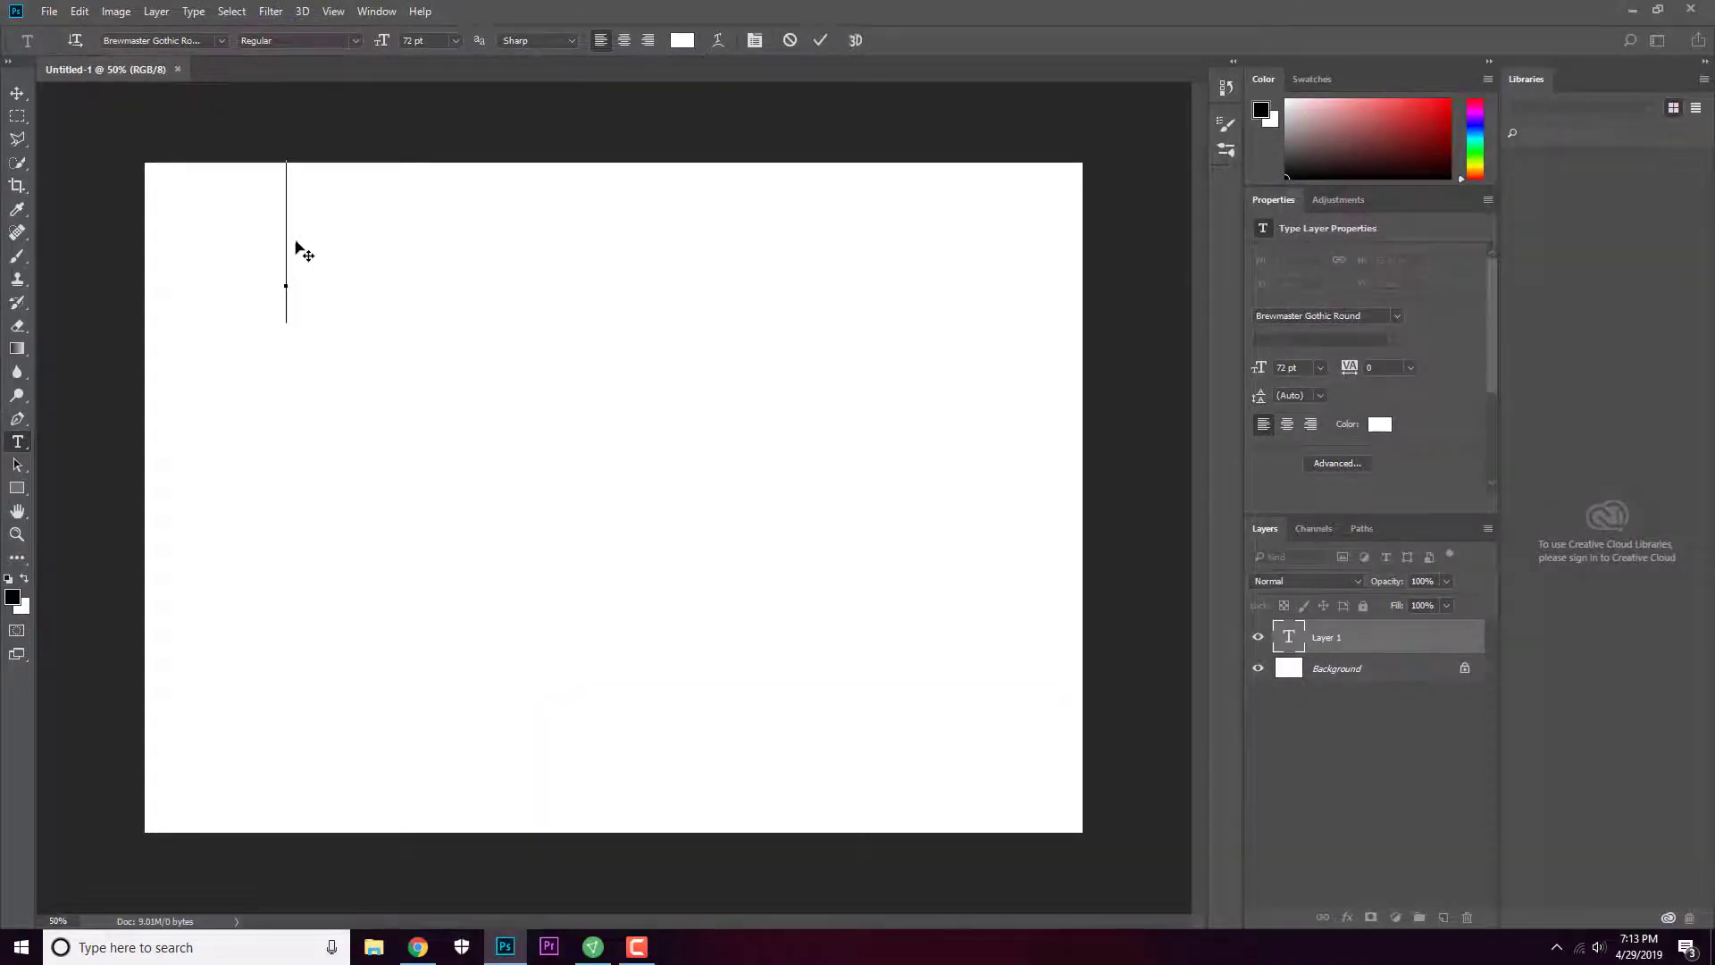
Step: Paste the converted text into the text layer and colour it black (000000)
{"action": "right_click", "coordinate": [295, 243]}
{"action": "left_click", "coordinate": [334, 319]}
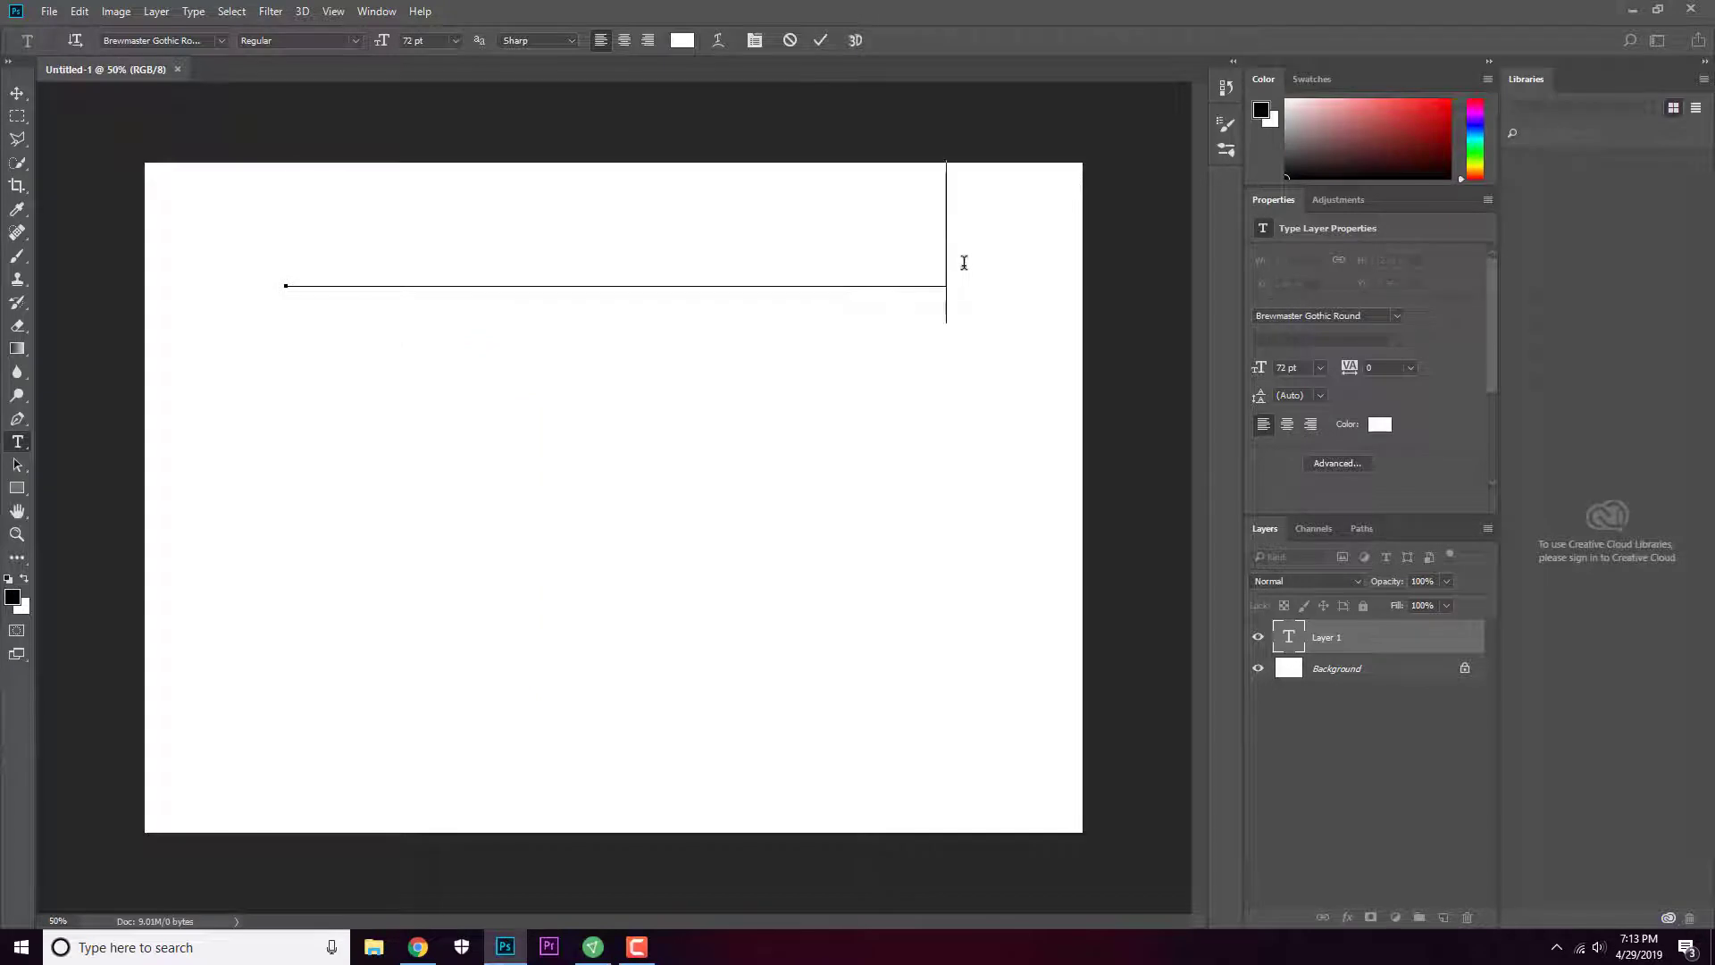
{"action": "key", "text": "ctrl+a"}
{"action": "left_click", "coordinate": [681, 40]}
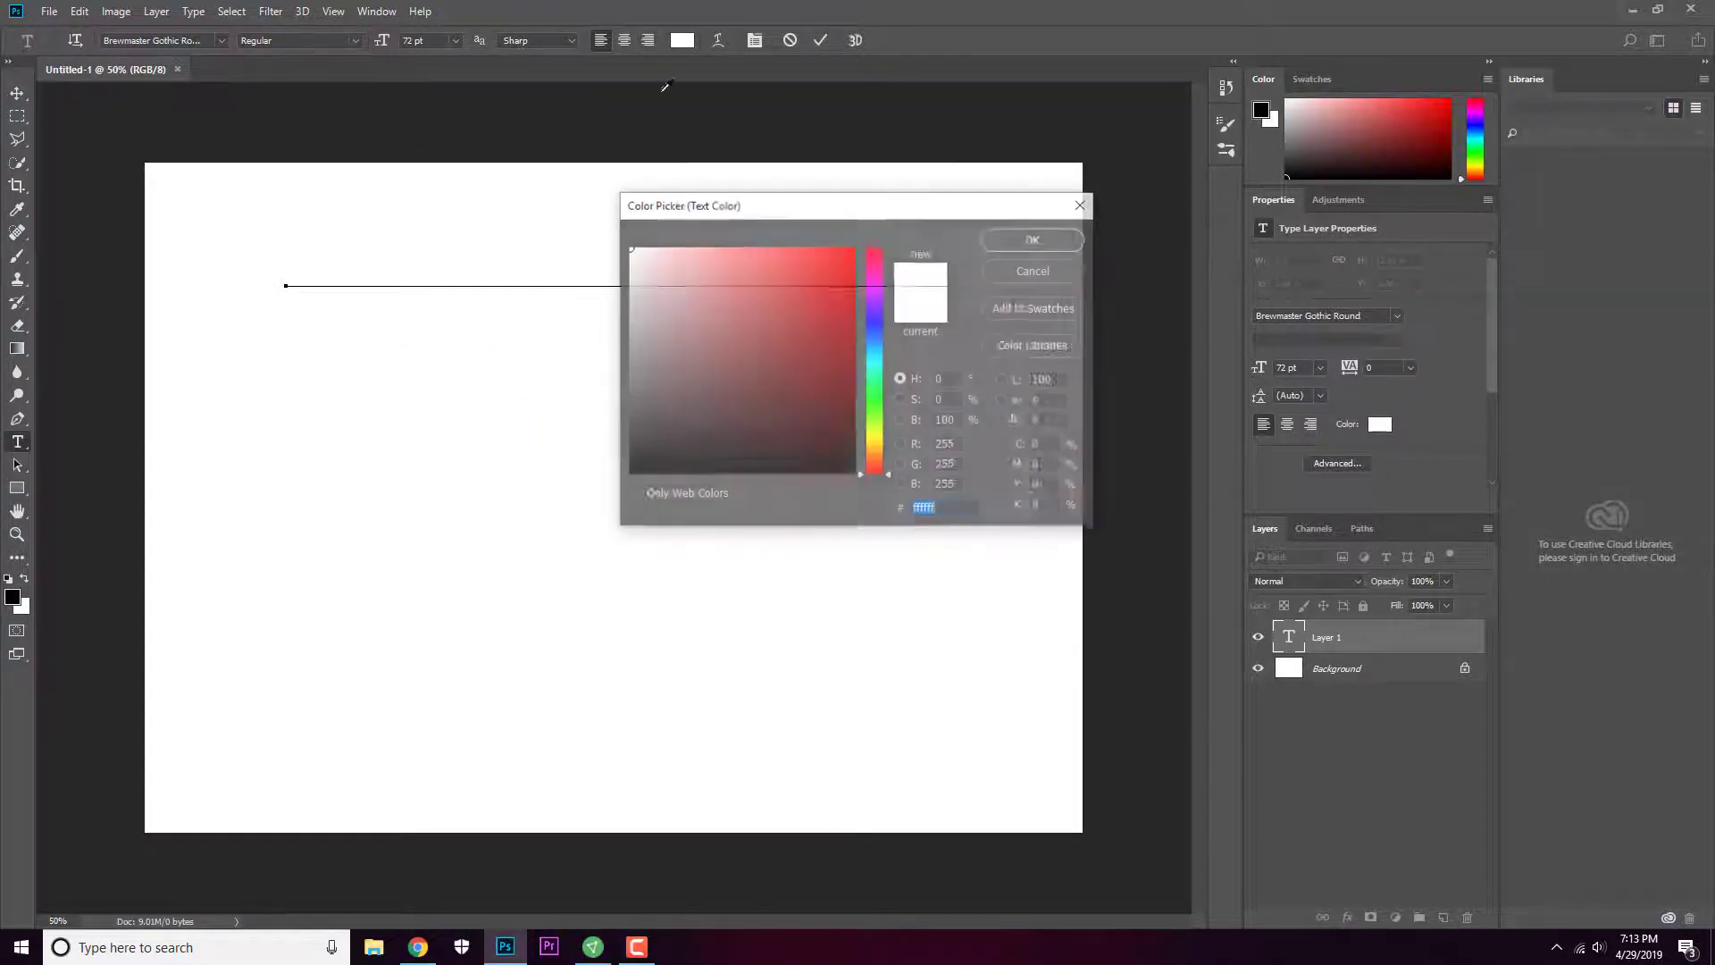
{"action": "type", "text": "000000"}
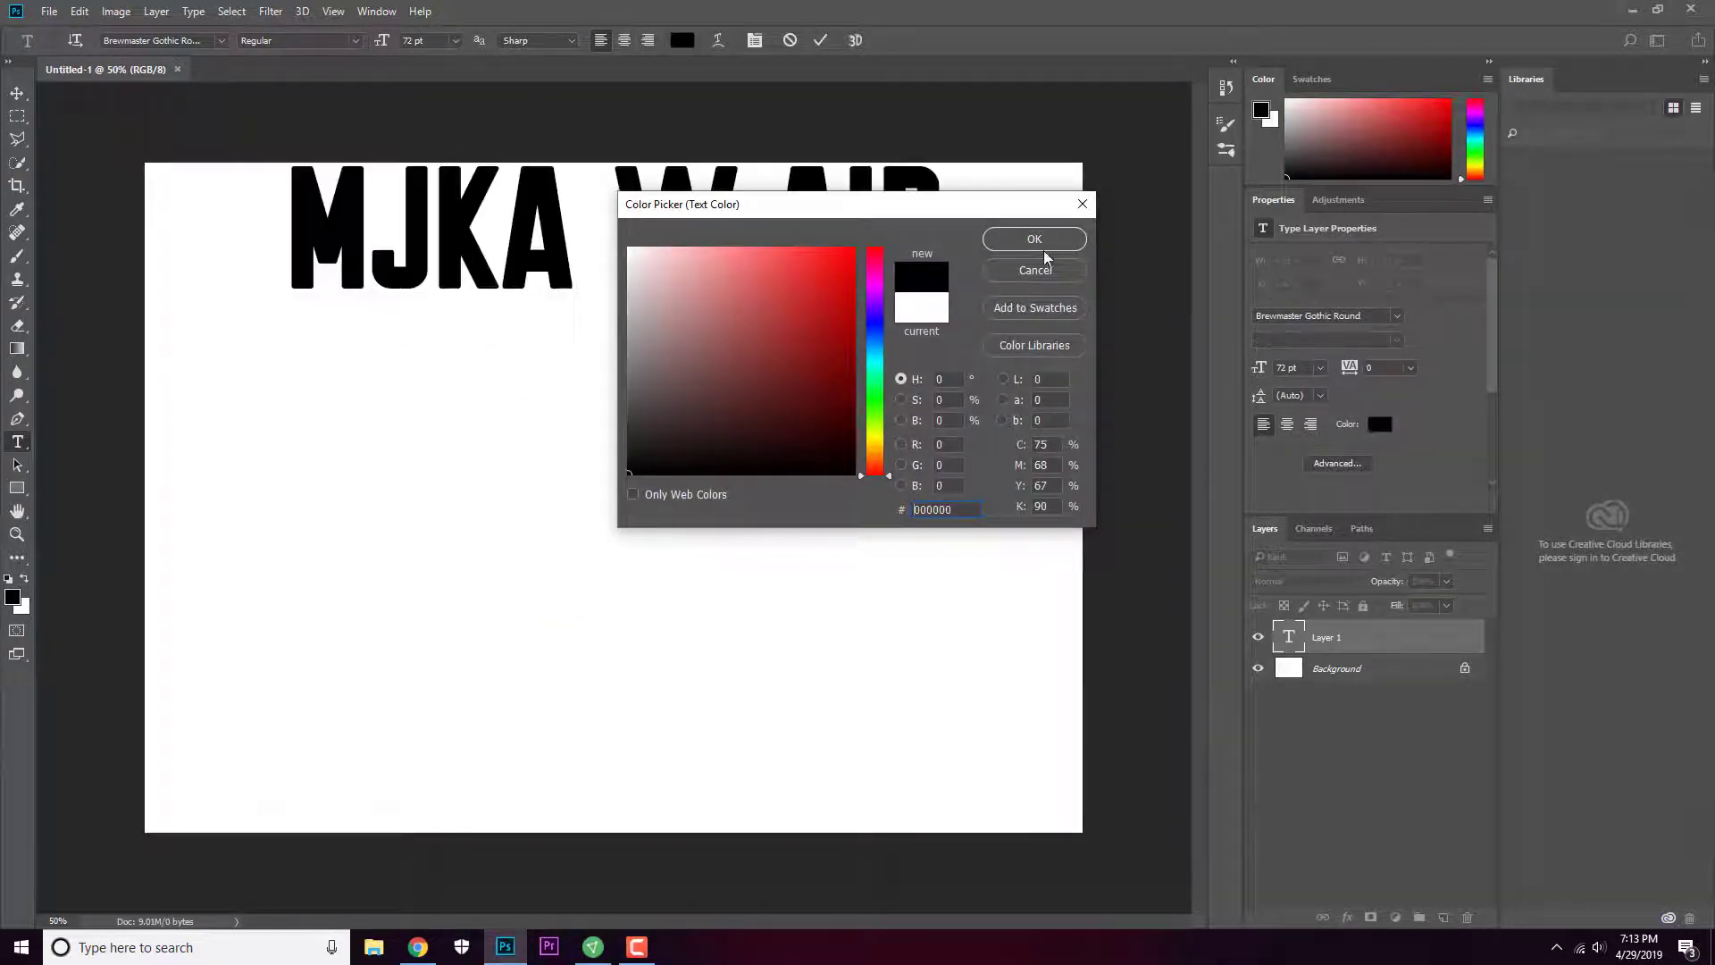
{"action": "left_click", "coordinate": [1039, 241]}
Step: Move the text to mid-canvas and reselect its characters for editing
{"action": "left_click", "coordinate": [17, 92]}
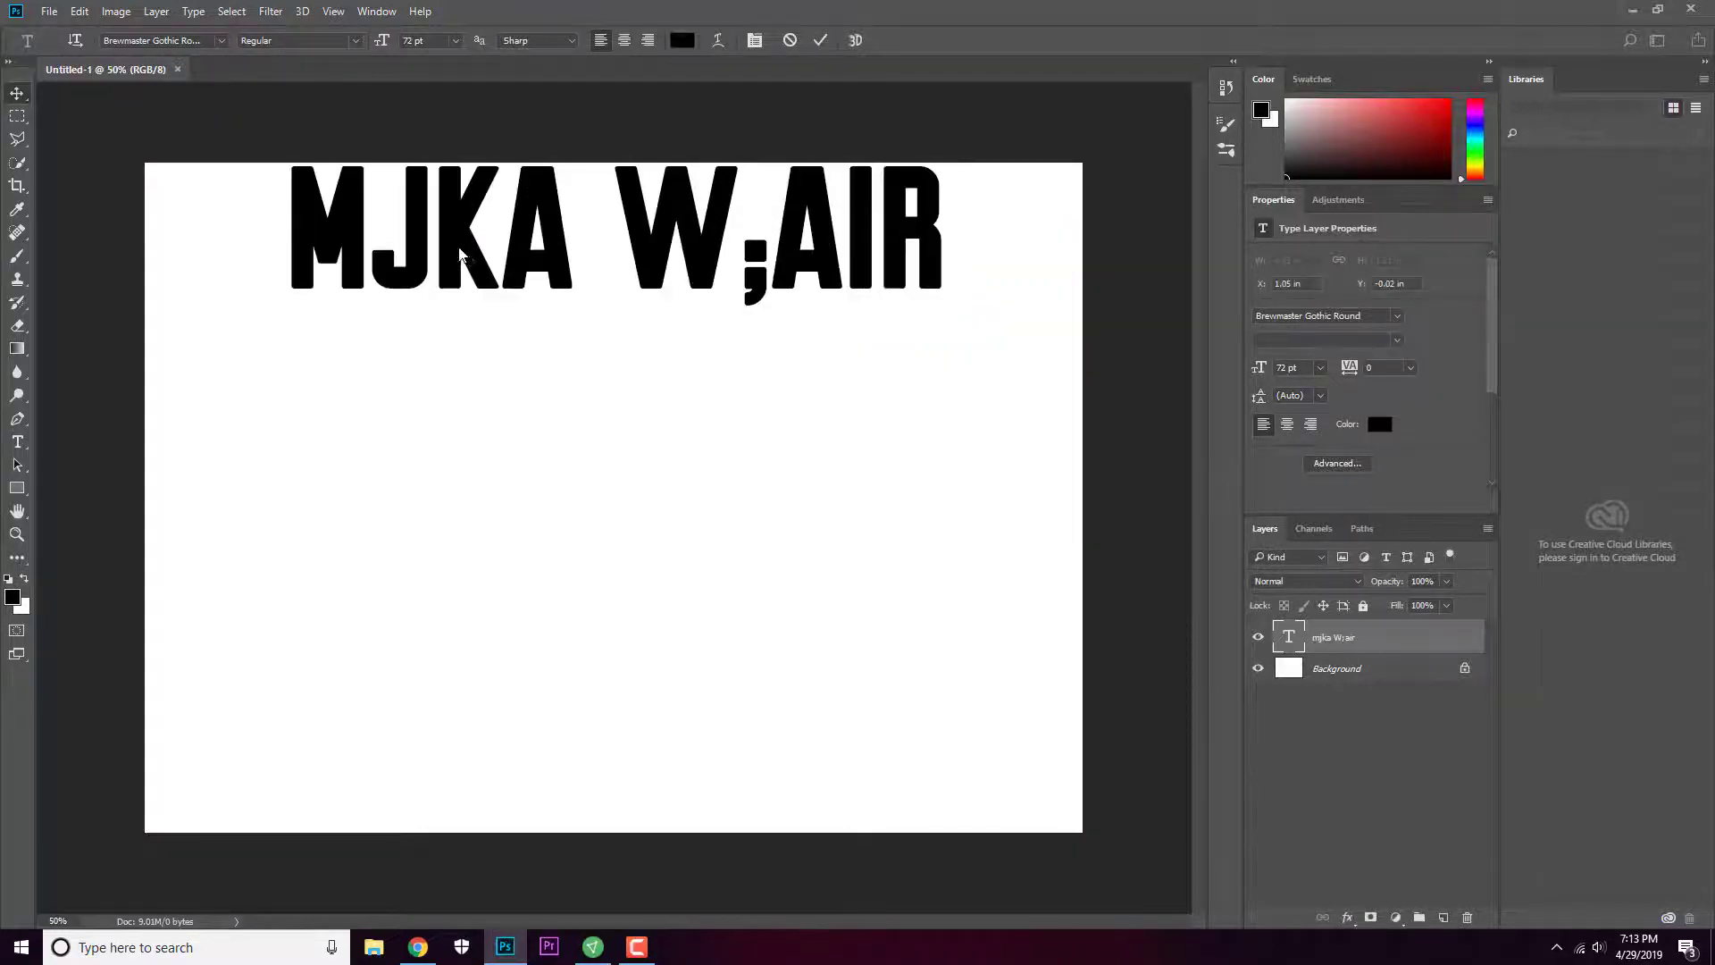
{"action": "left_click_drag", "start_coordinate": [460, 254], "coordinate": [431, 479]}
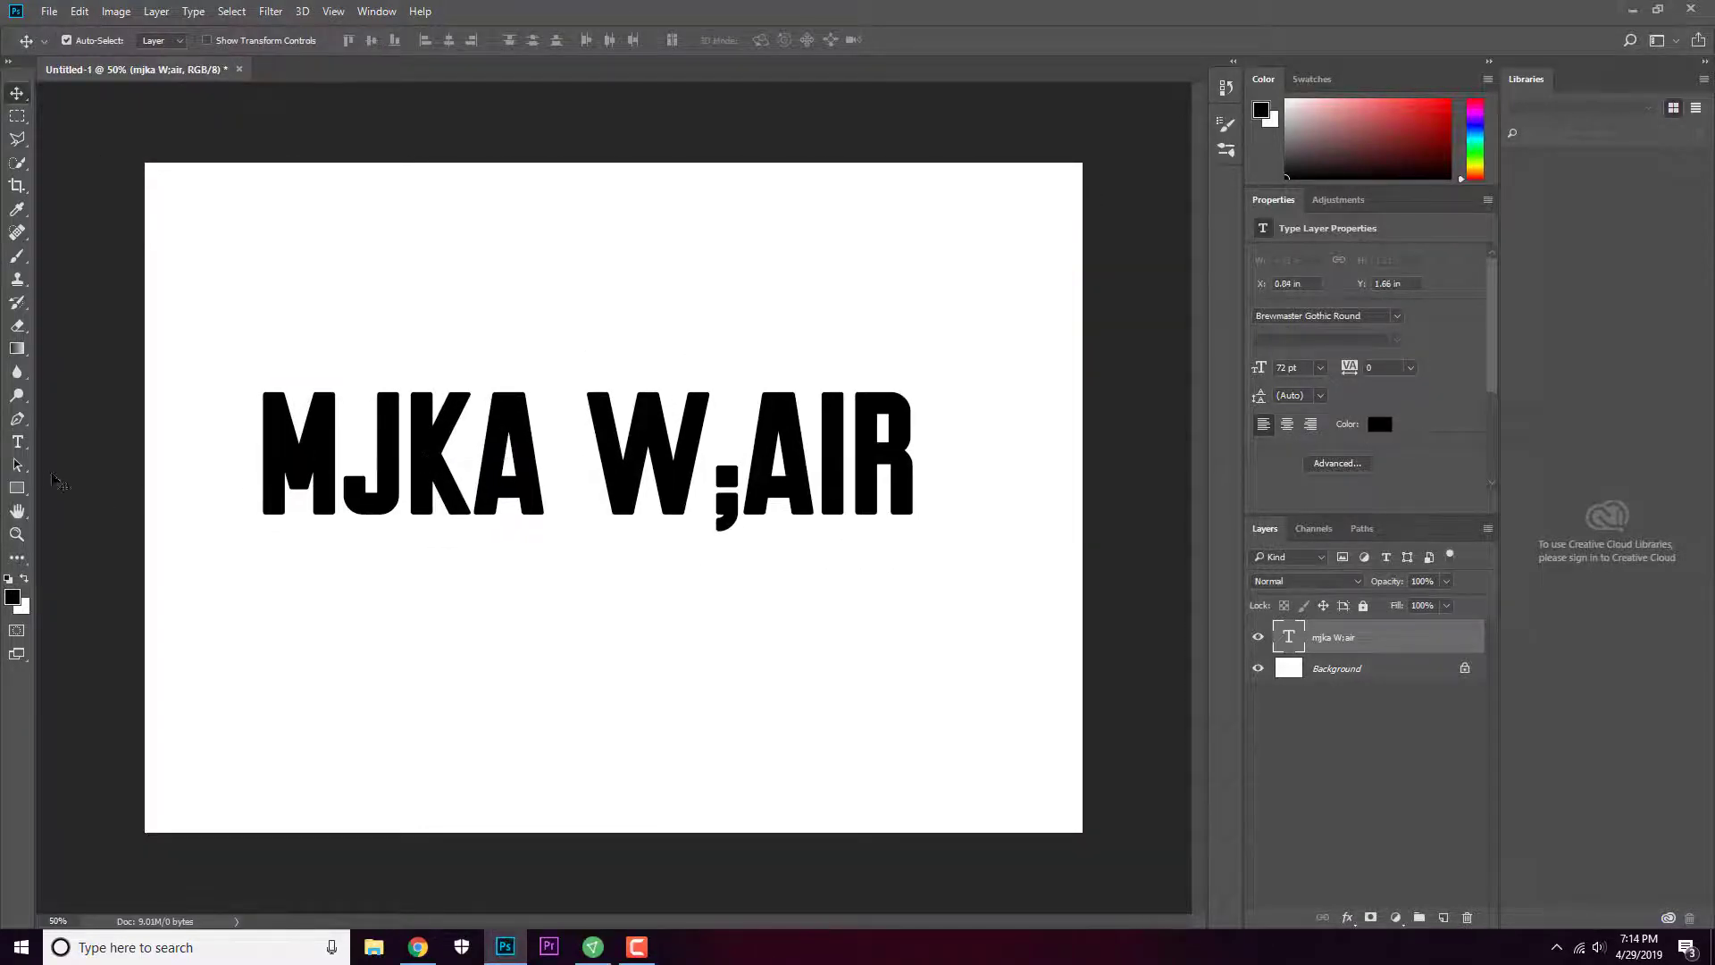
{"action": "left_click", "coordinate": [17, 441]}
{"action": "left_click", "coordinate": [288, 468]}
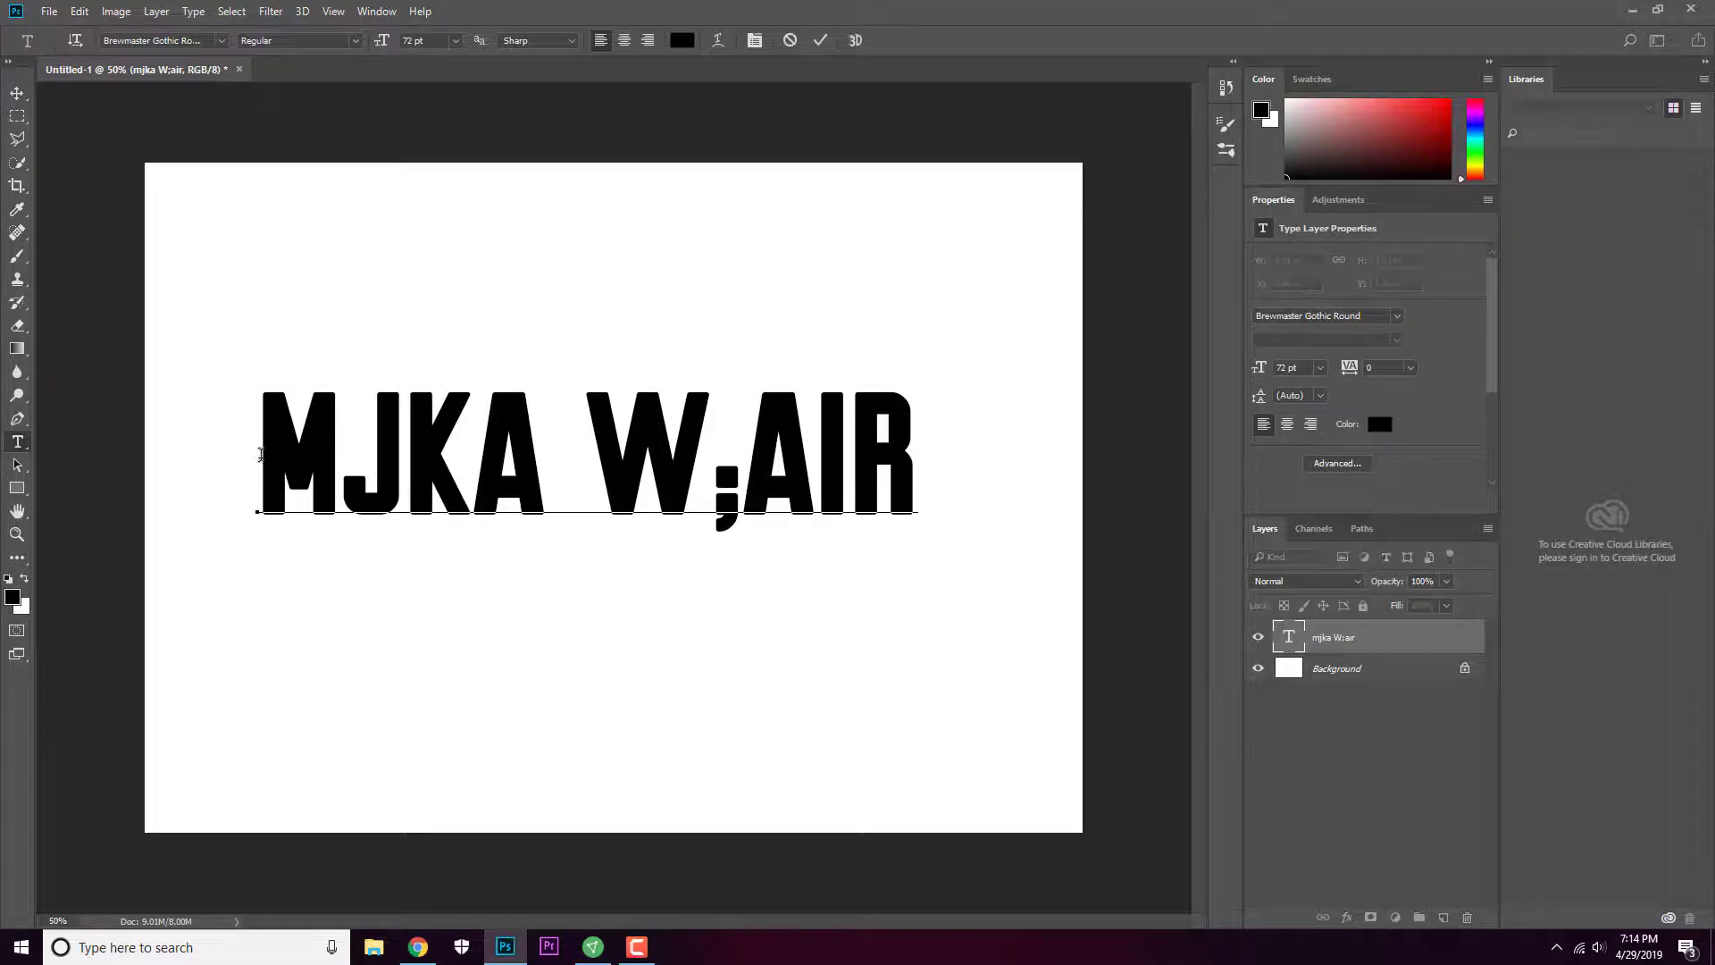
{"action": "key", "text": "shift+Right"}
{"action": "key", "text": "shift+Right"}
{"action": "key", "text": "shift+Right"}
{"action": "key", "text": "shift+Right"}
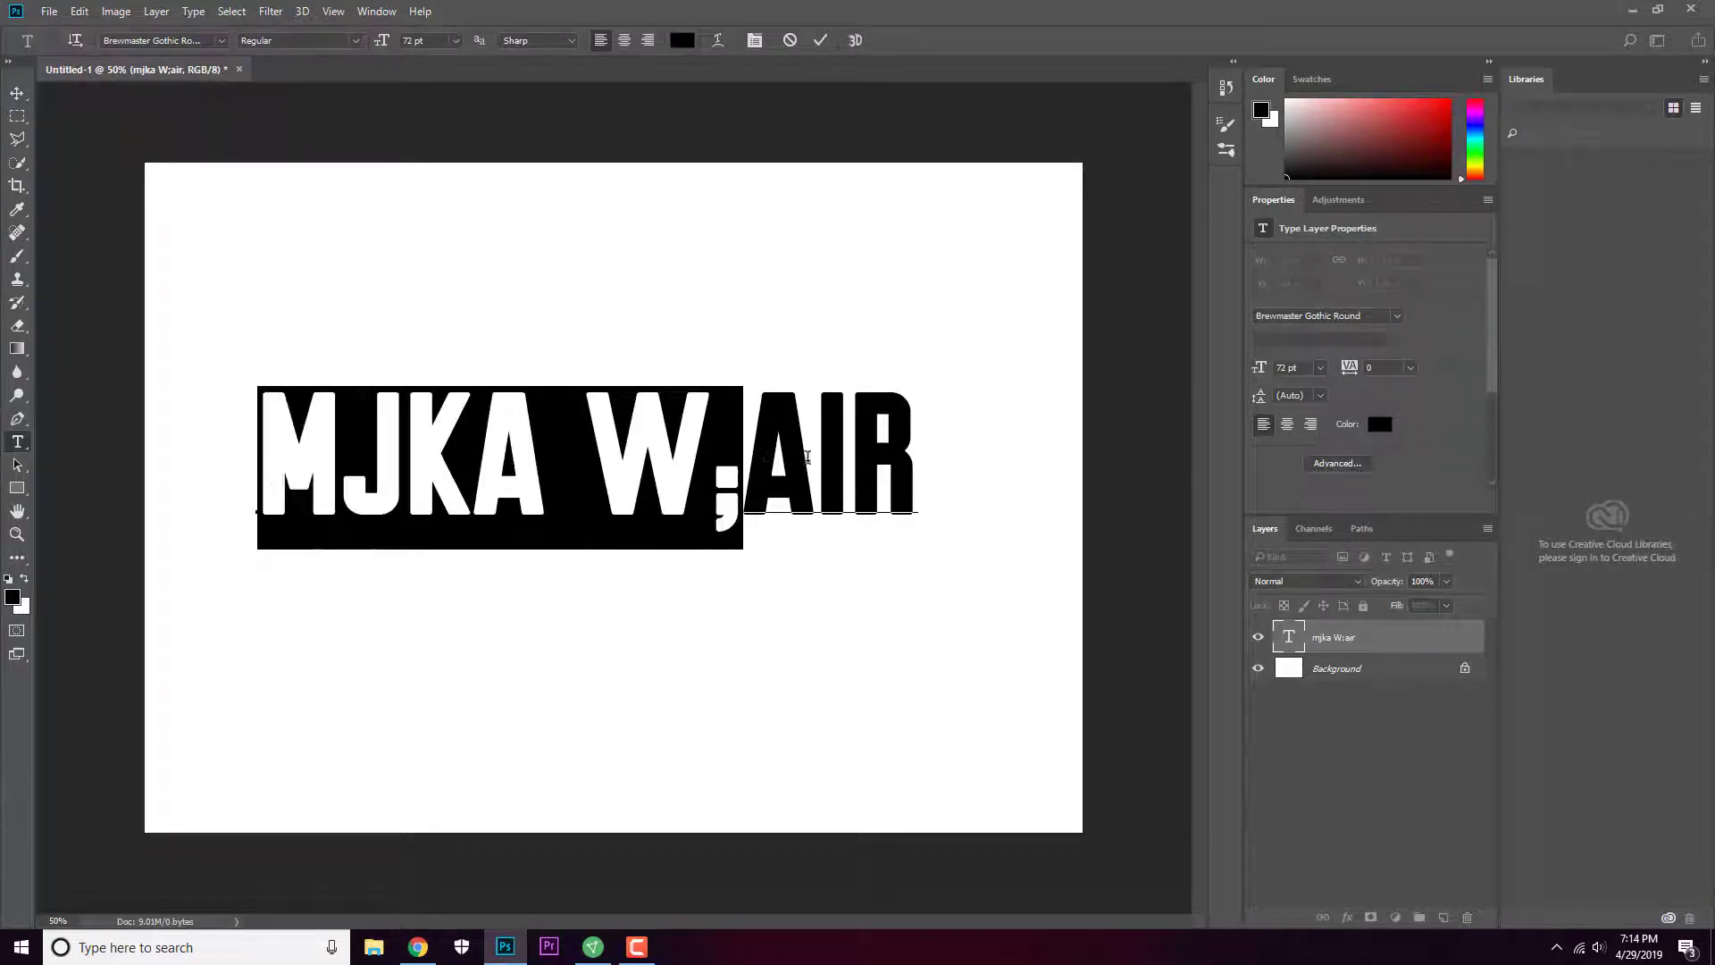
{"action": "key", "text": "shift+Right"}
{"action": "key", "text": "shift+Right"}
{"action": "key", "text": "shift+Right"}
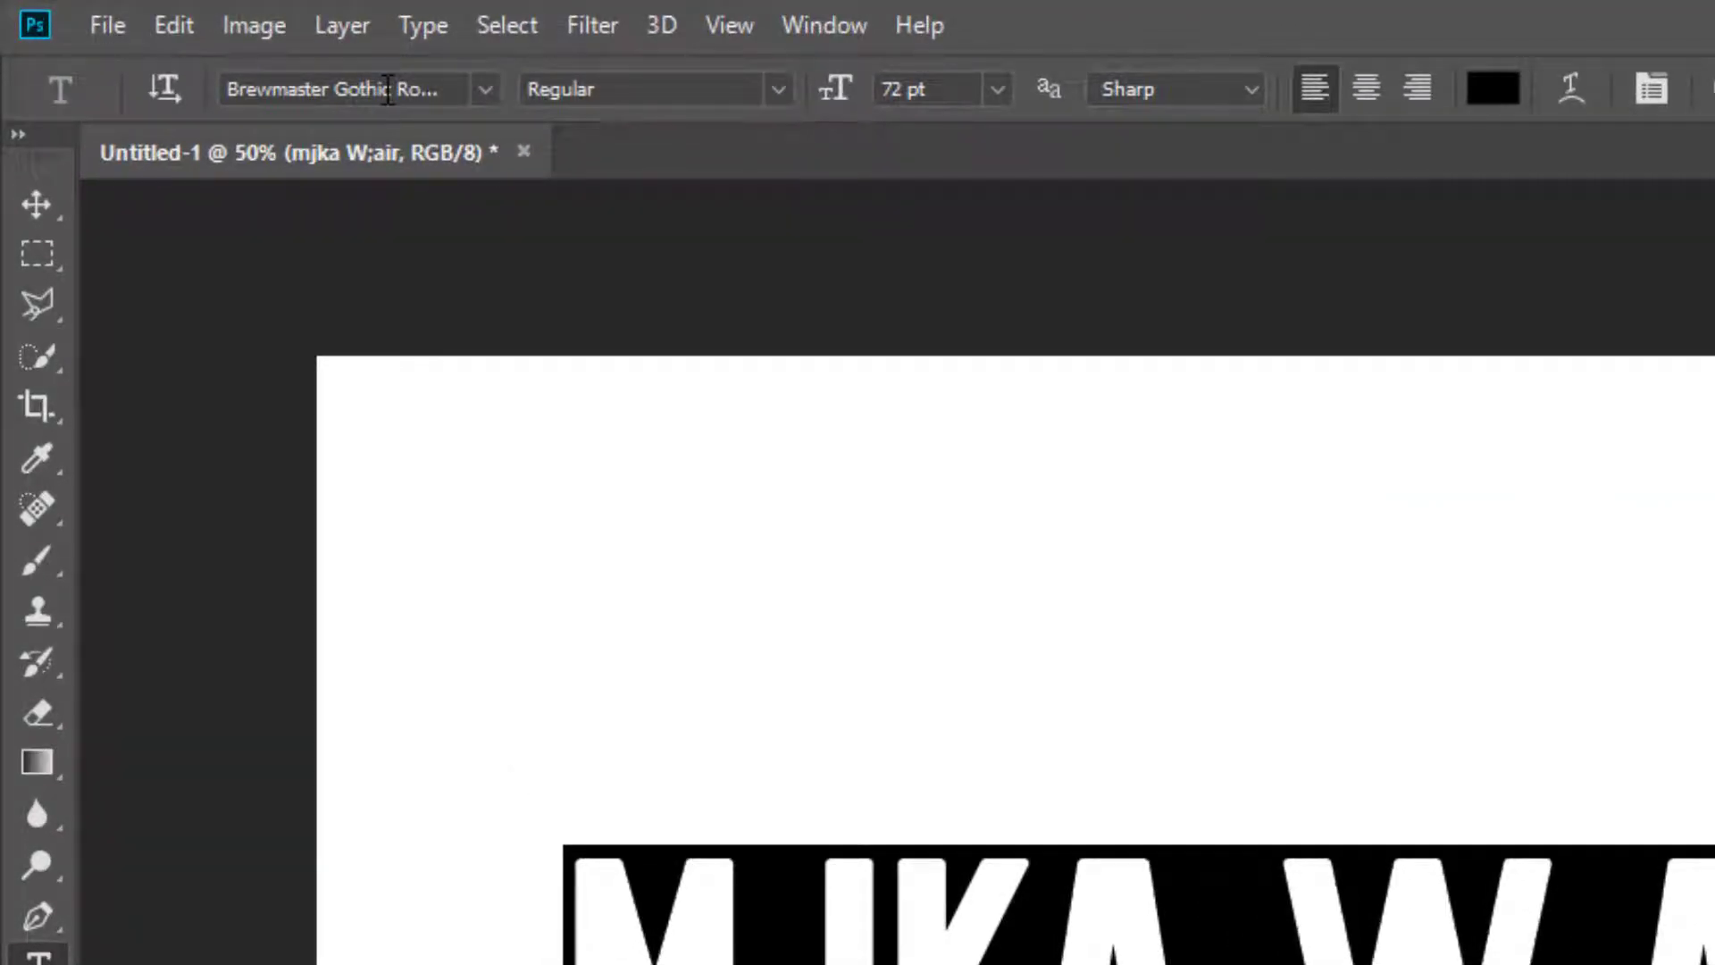
Step: Start changing the selected text's font, undoing an accidental text replacement
{"action": "left_click", "coordinate": [388, 89]}
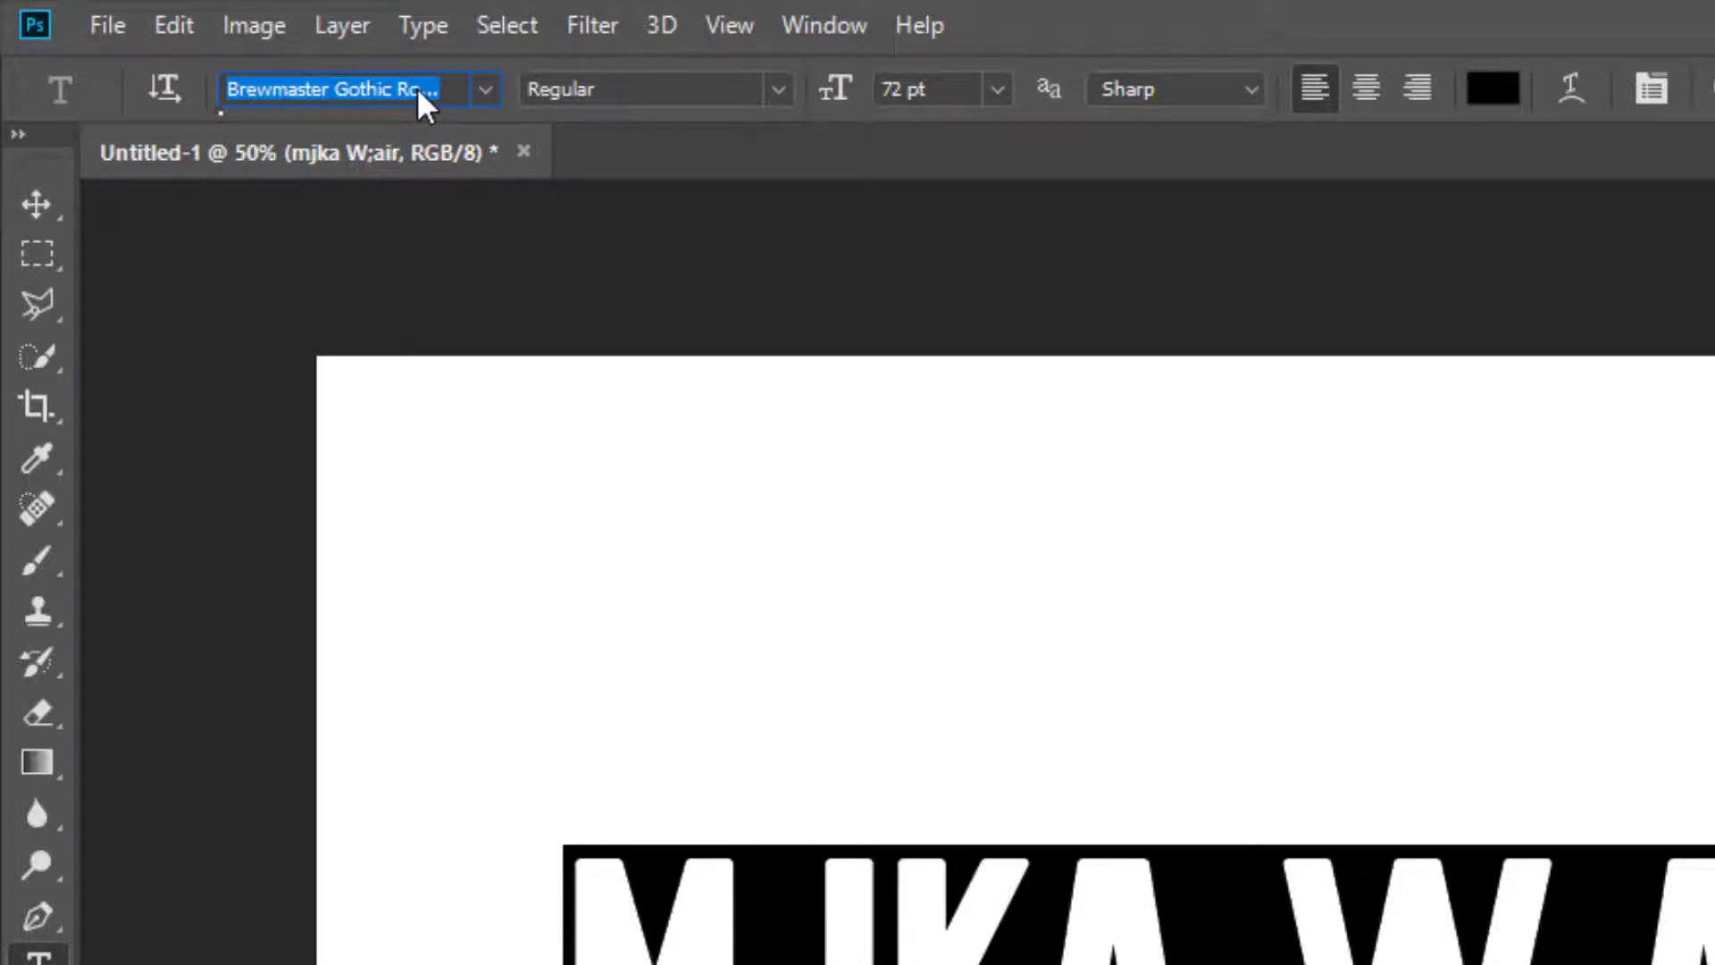
{"action": "key", "text": "Return"}
{"action": "type", "text": "A"}
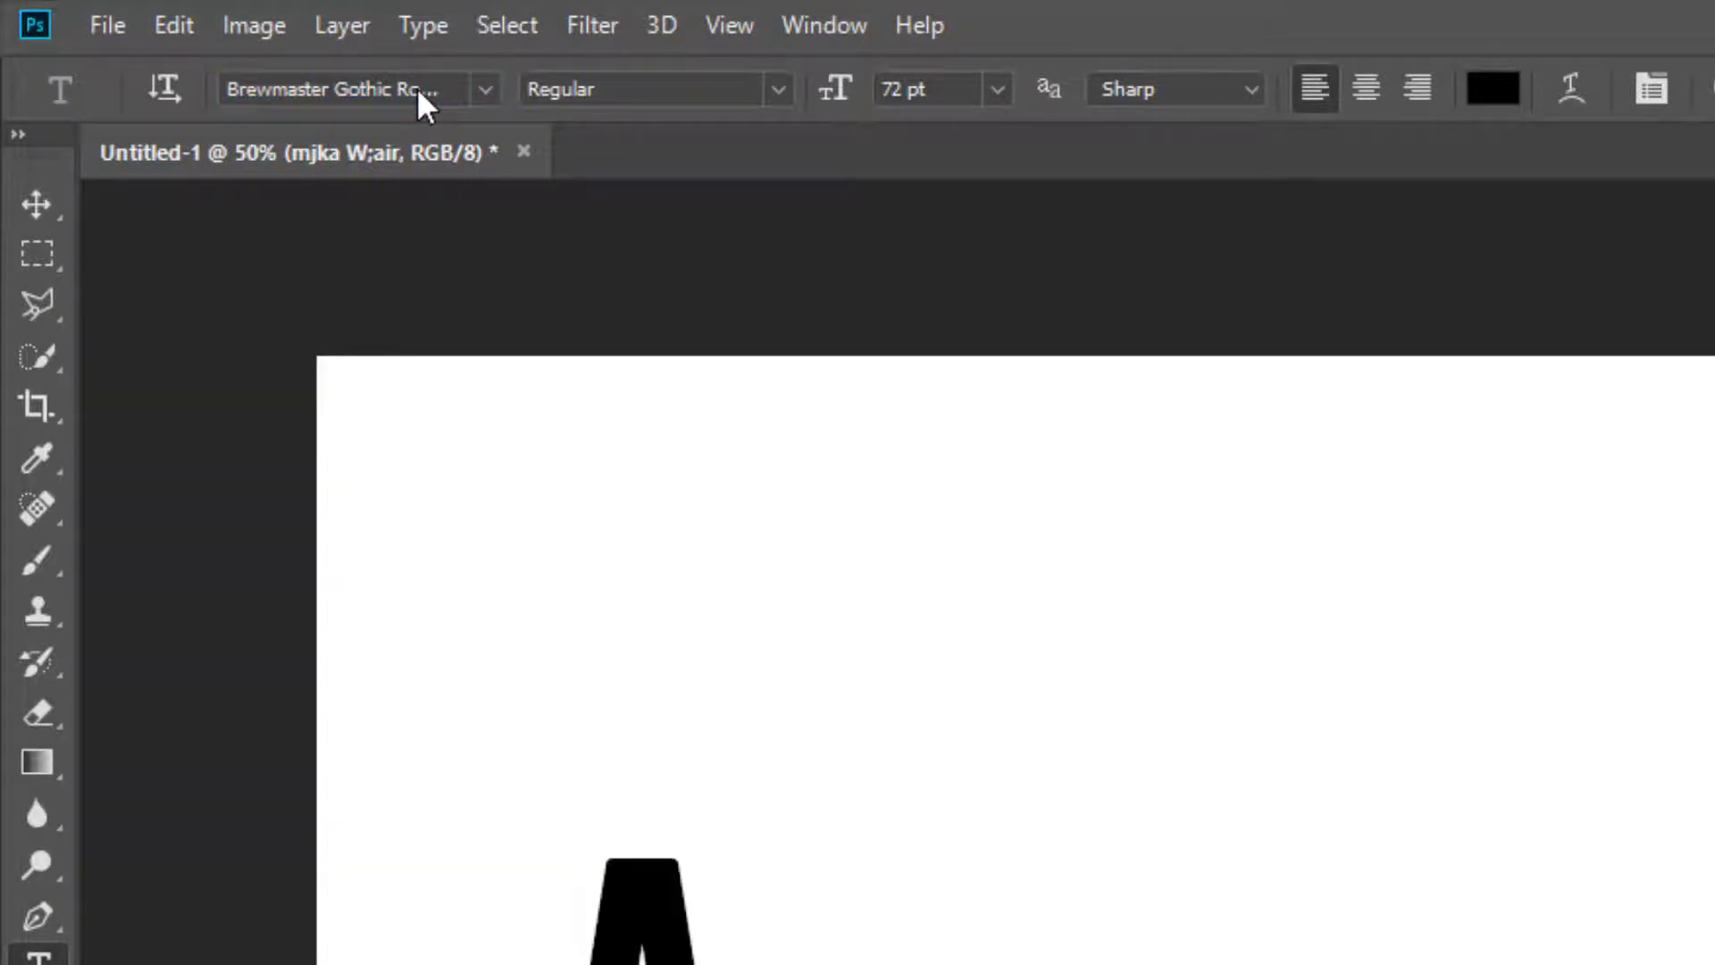
{"action": "left_click", "coordinate": [420, 90]}
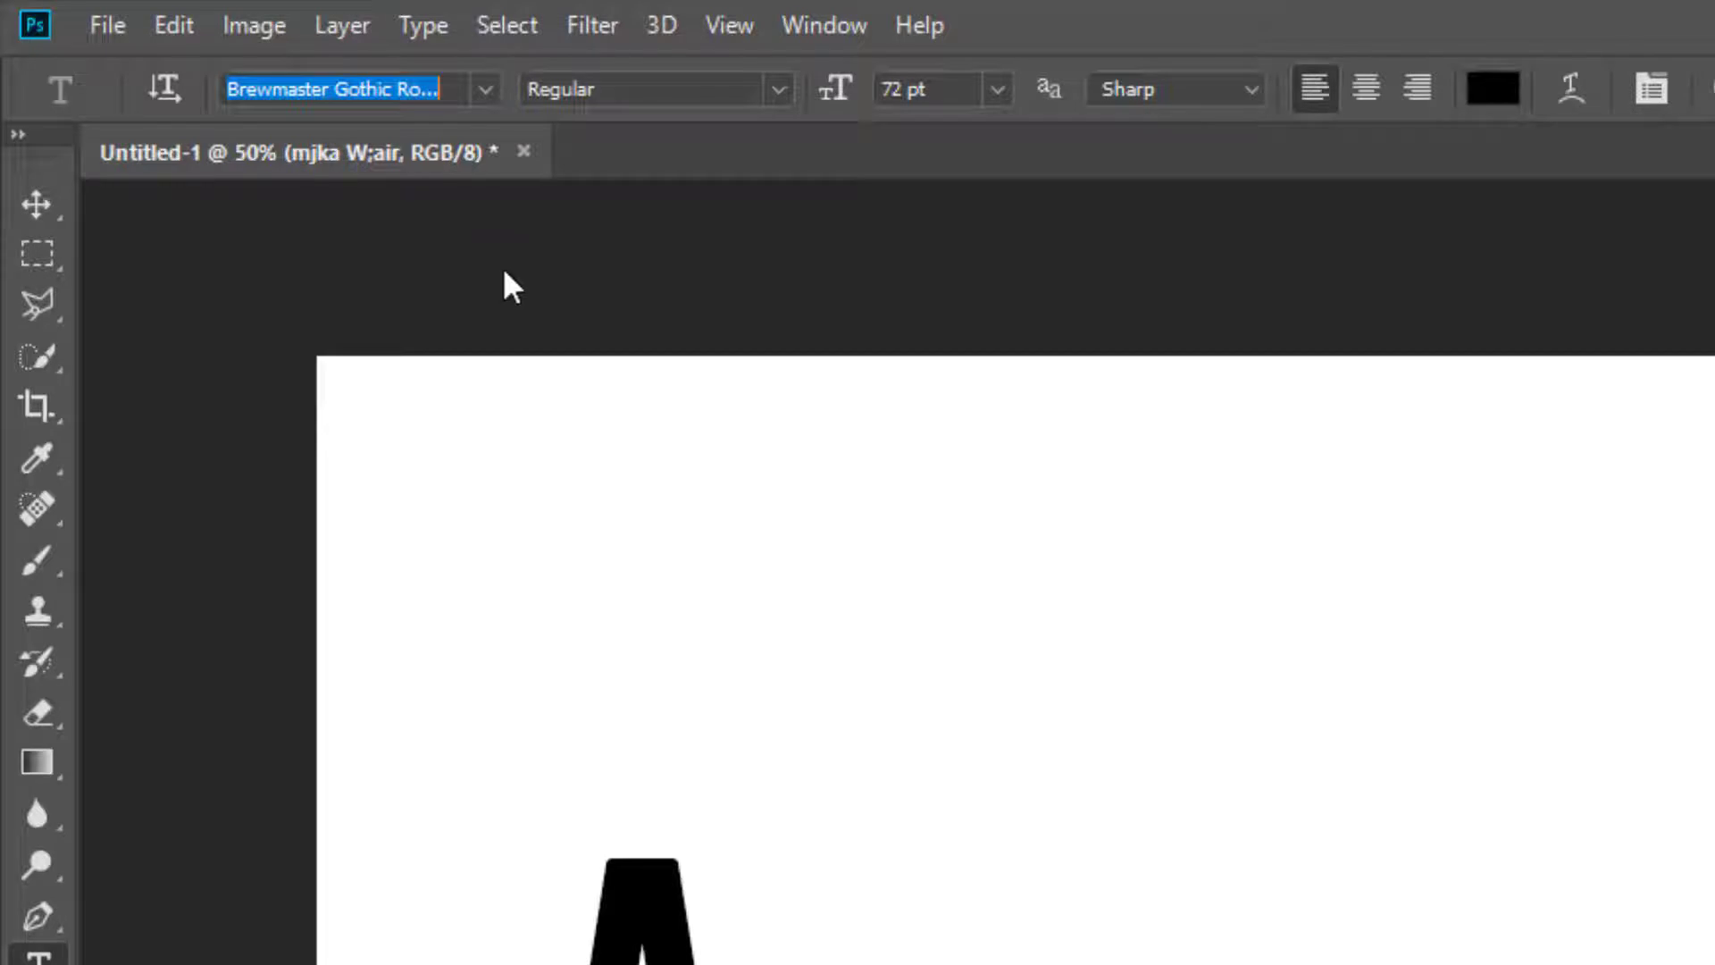
{"action": "key", "text": "ctrl+z"}
Step: Apply the AMALEE font, commit, and move the Sinhala title near the top centre
{"action": "left_click", "coordinate": [441, 90]}
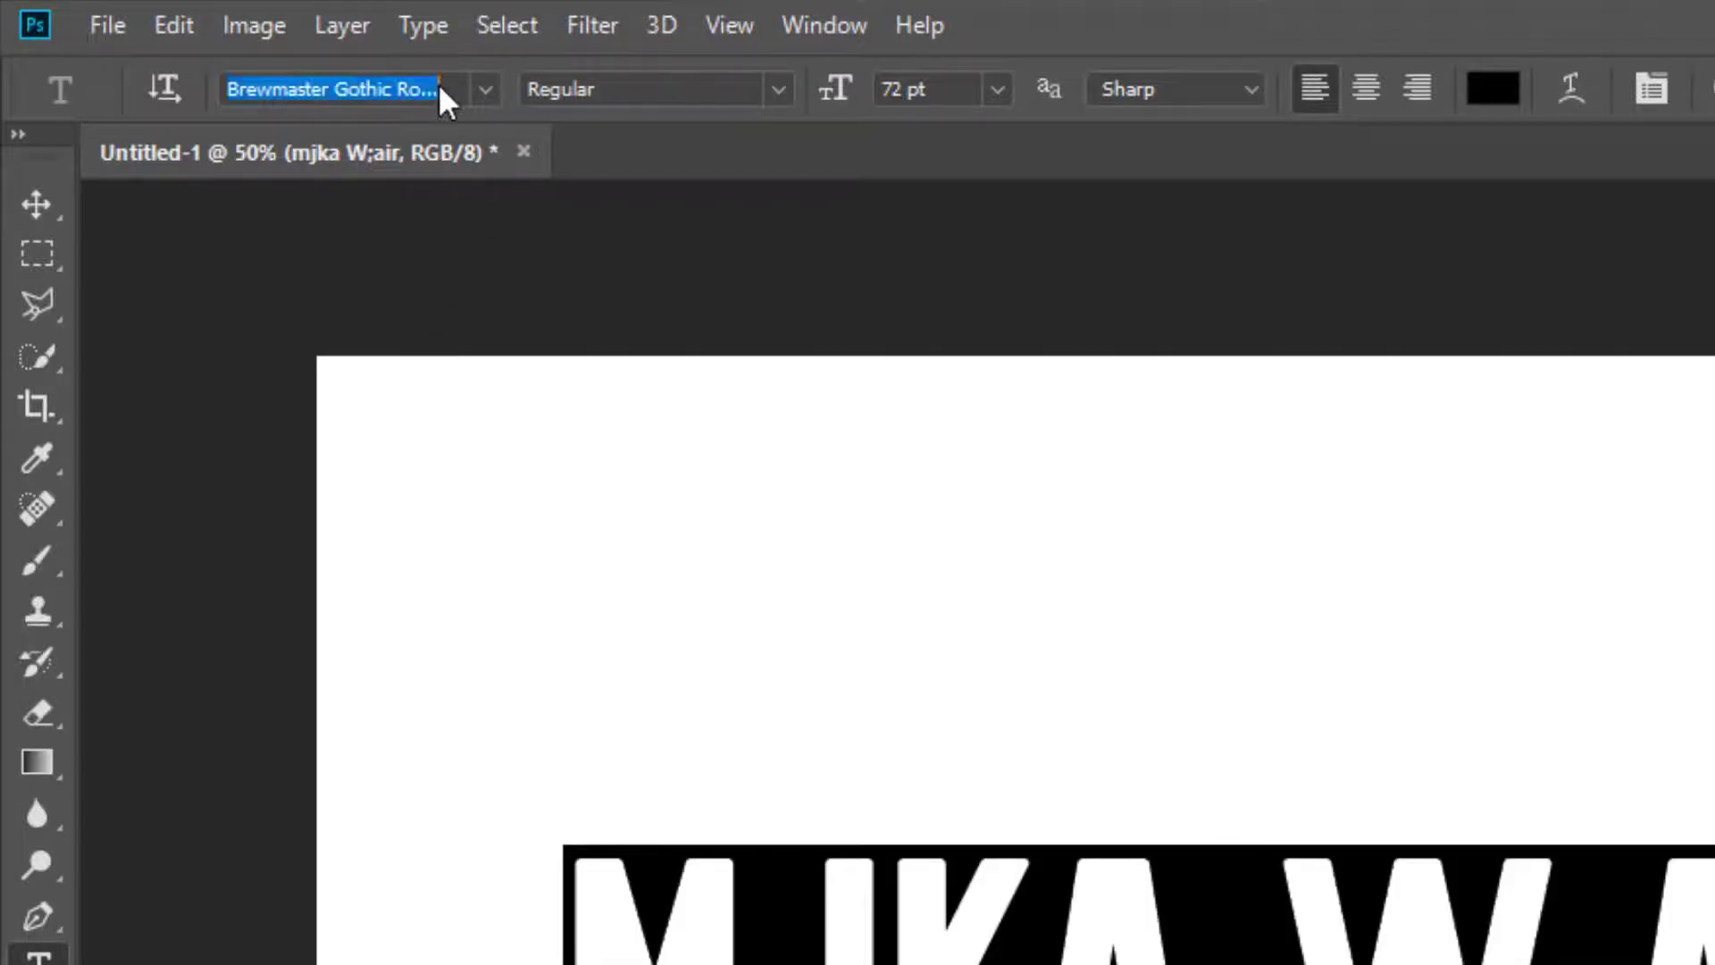
{"action": "type", "text": "am"}
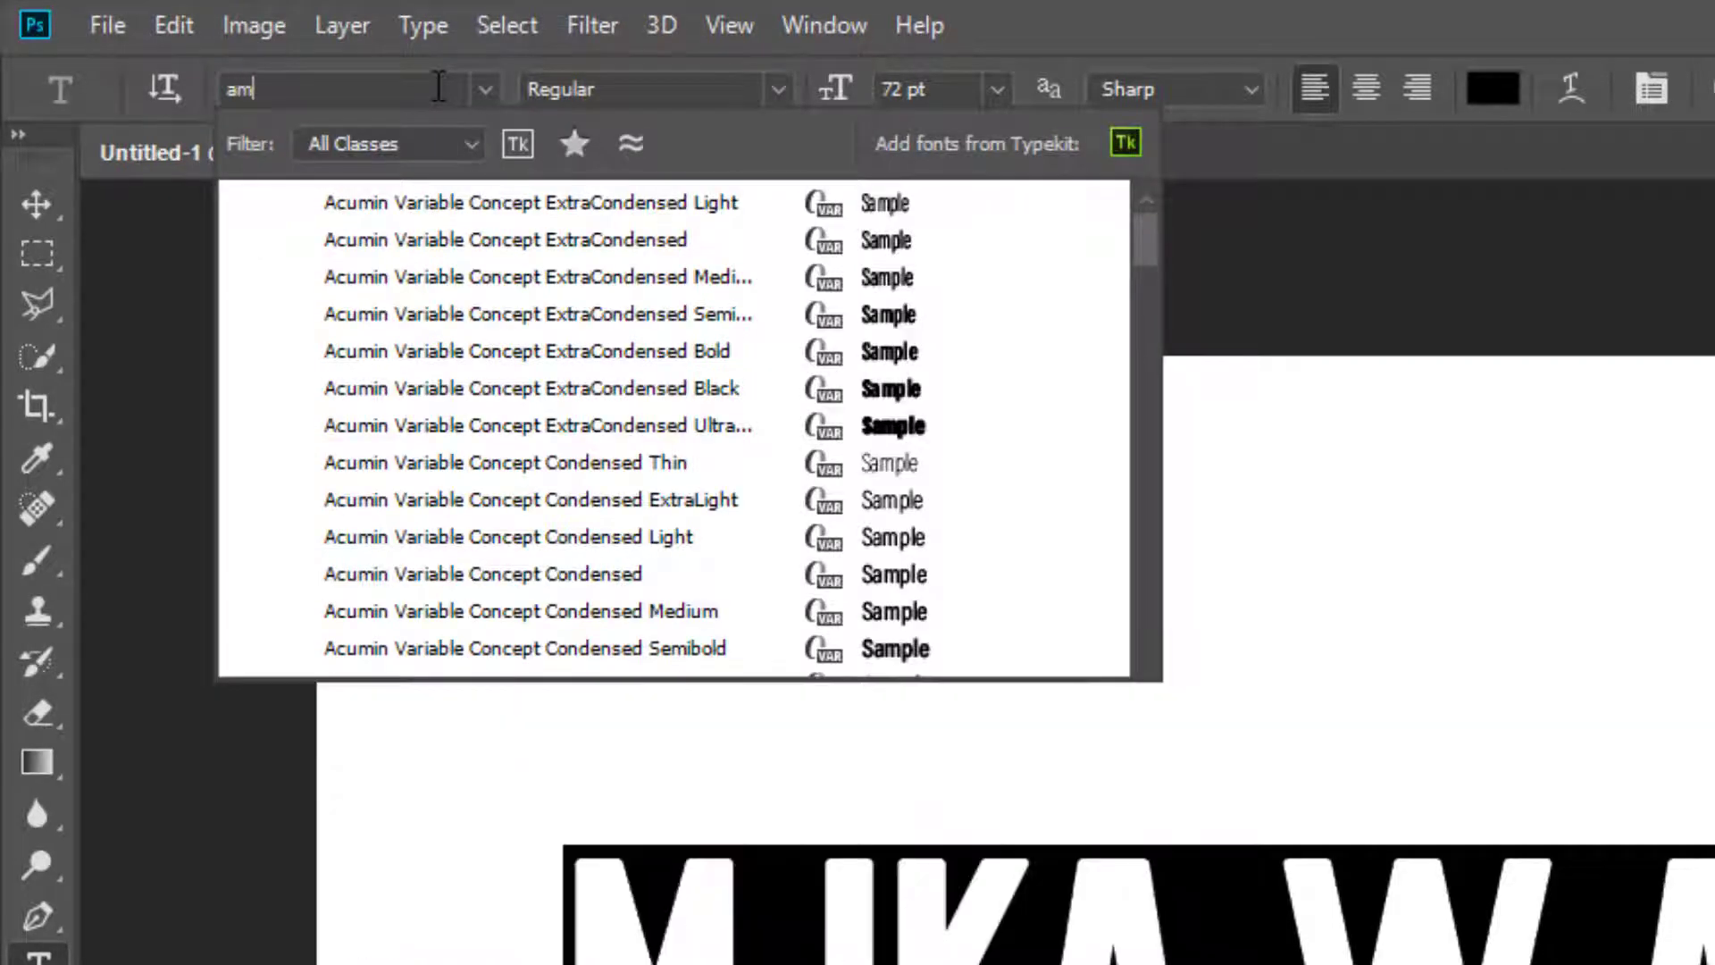
{"action": "type", "text": "a"}
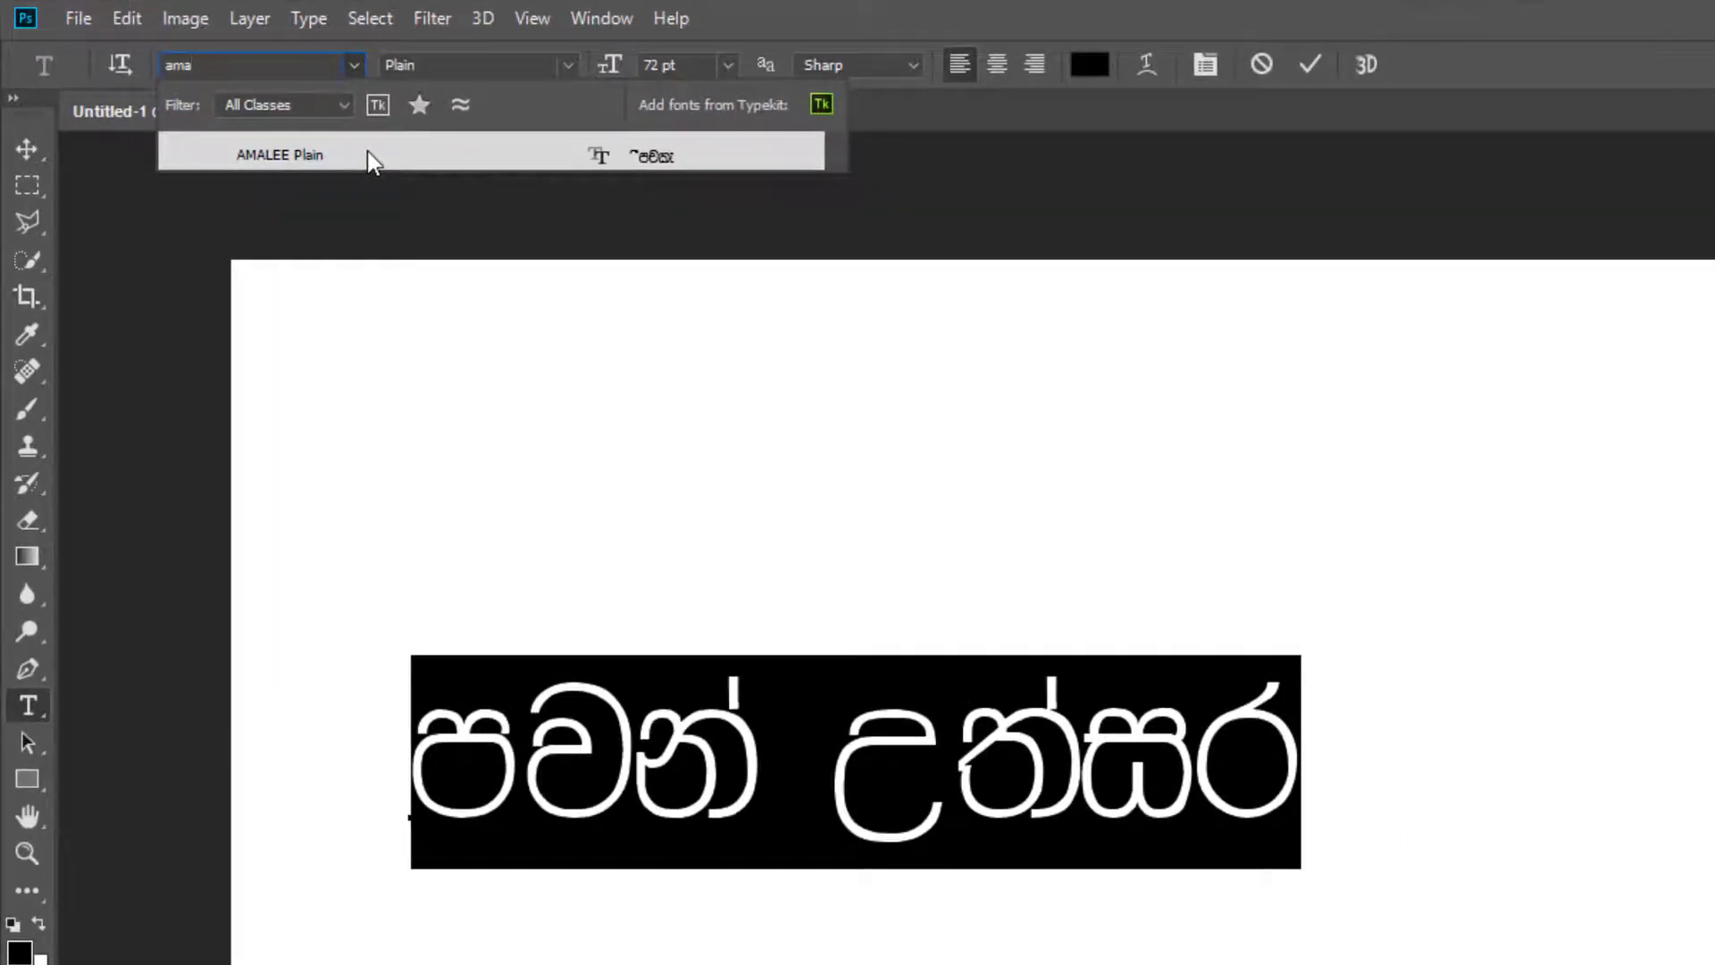
{"action": "left_click", "coordinate": [367, 152]}
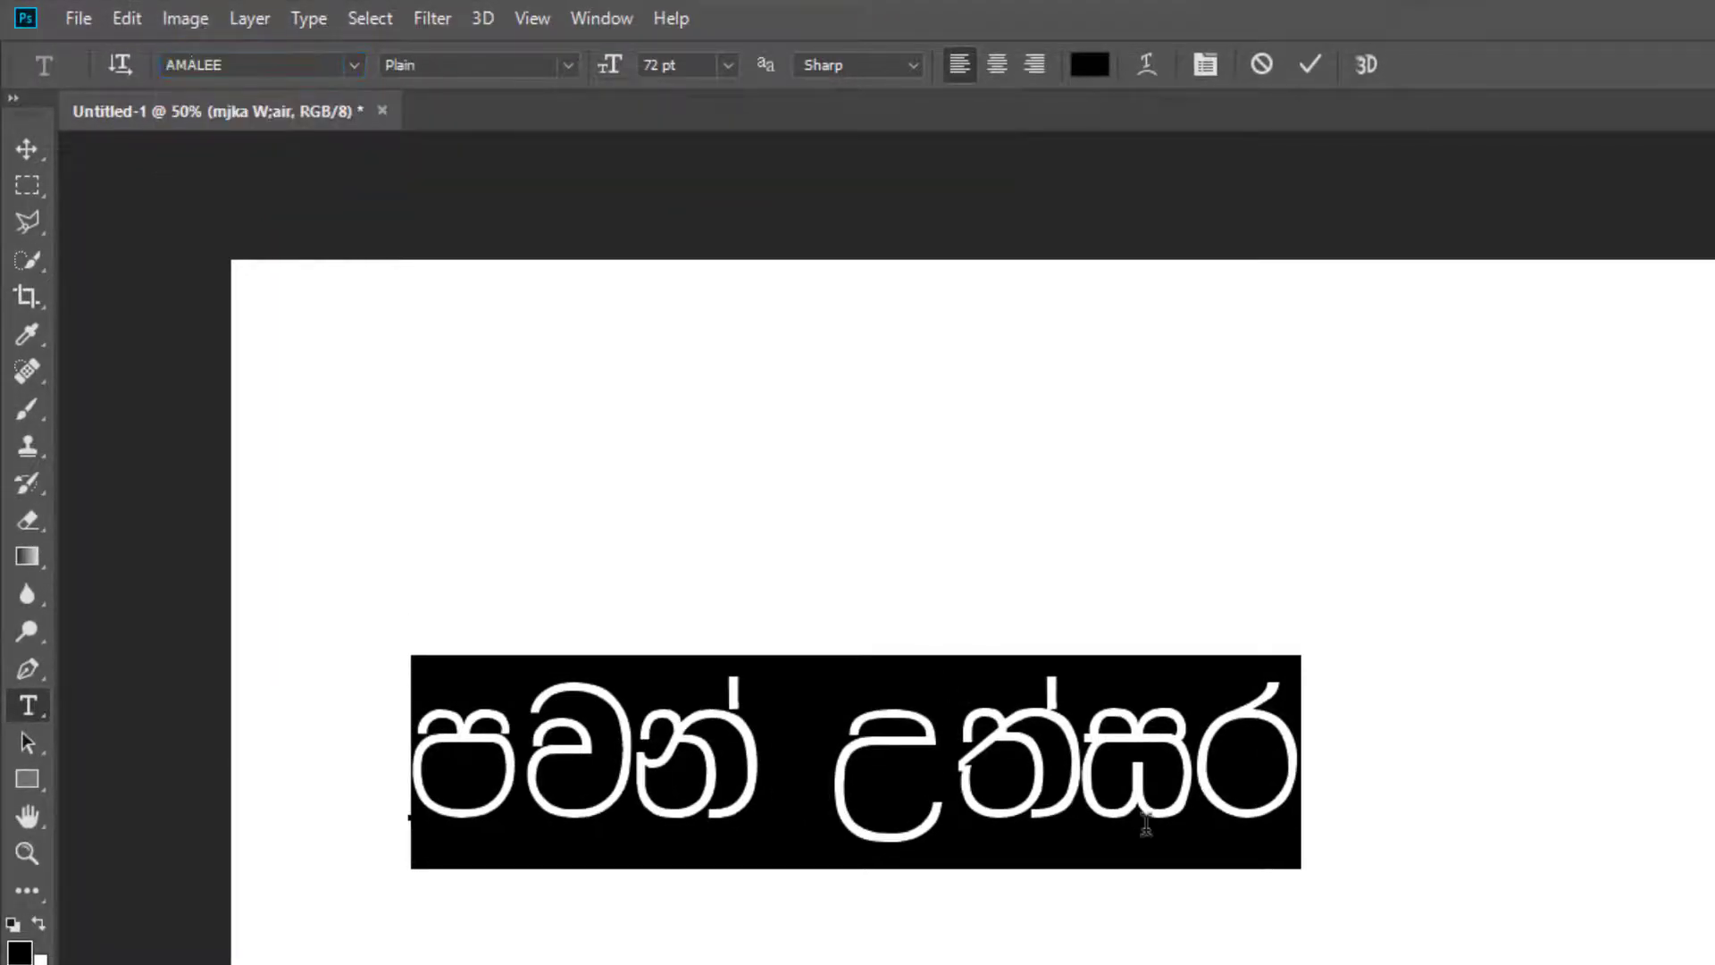
{"action": "left_click", "coordinate": [1337, 831]}
{"action": "key", "text": "ctrl+Return"}
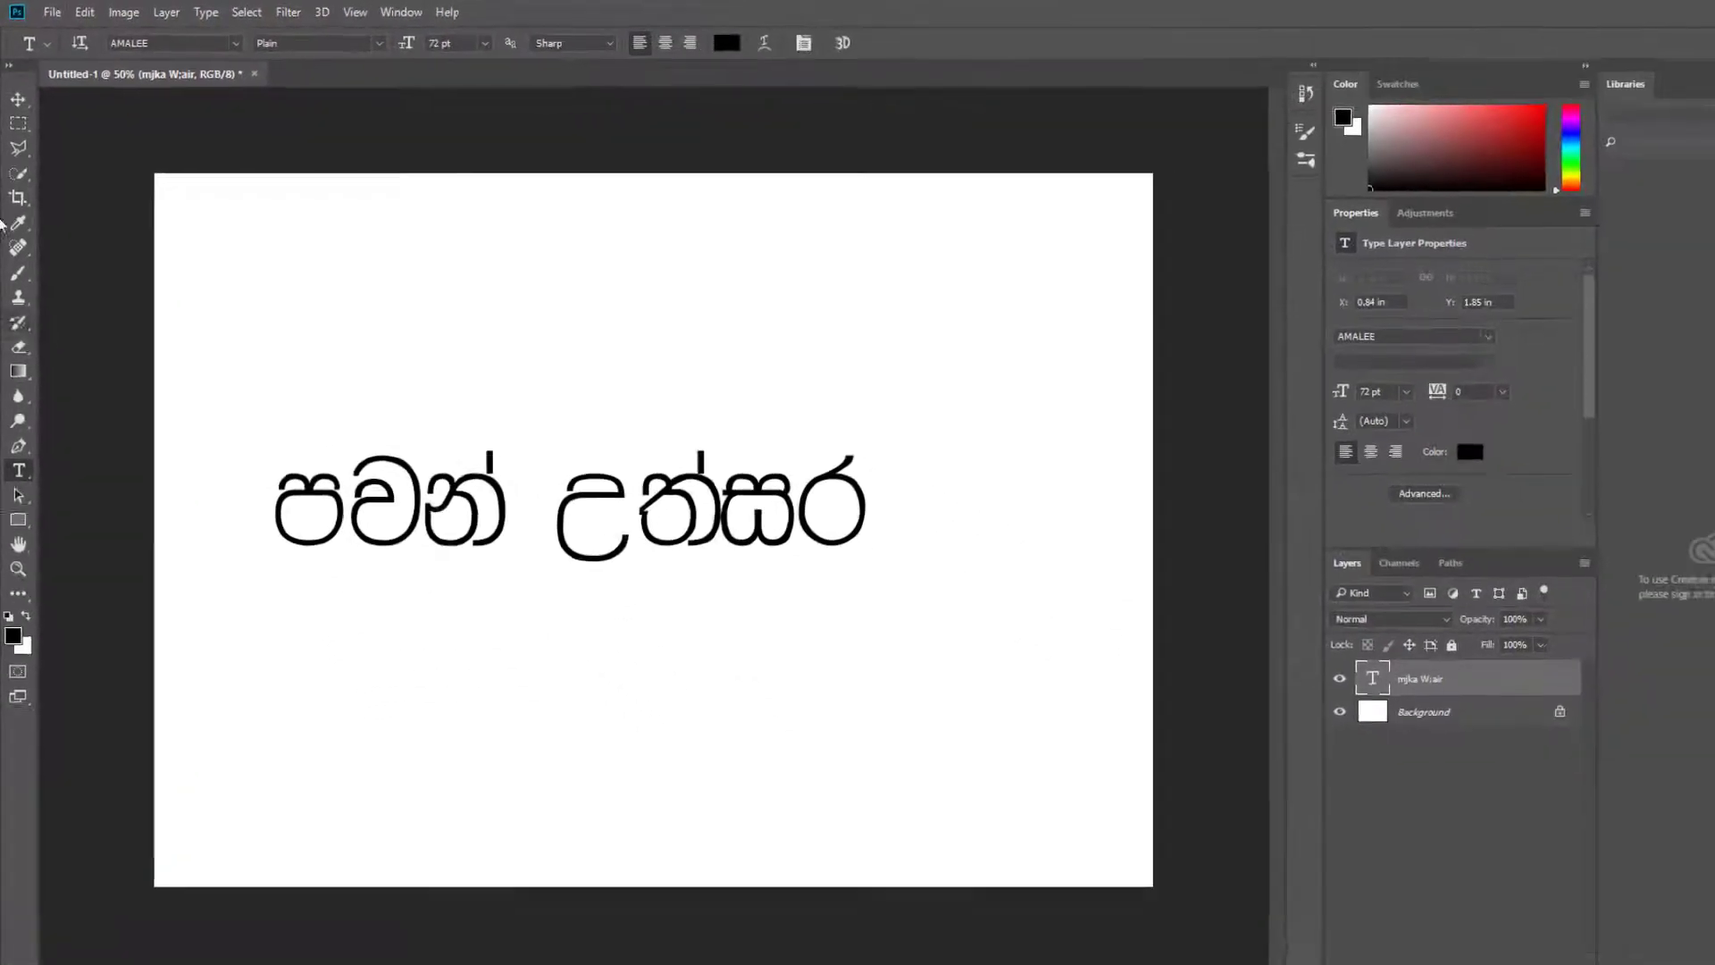
{"action": "left_click", "coordinate": [18, 95]}
{"action": "left_click_drag", "start_coordinate": [427, 501], "coordinate": [505, 299]}
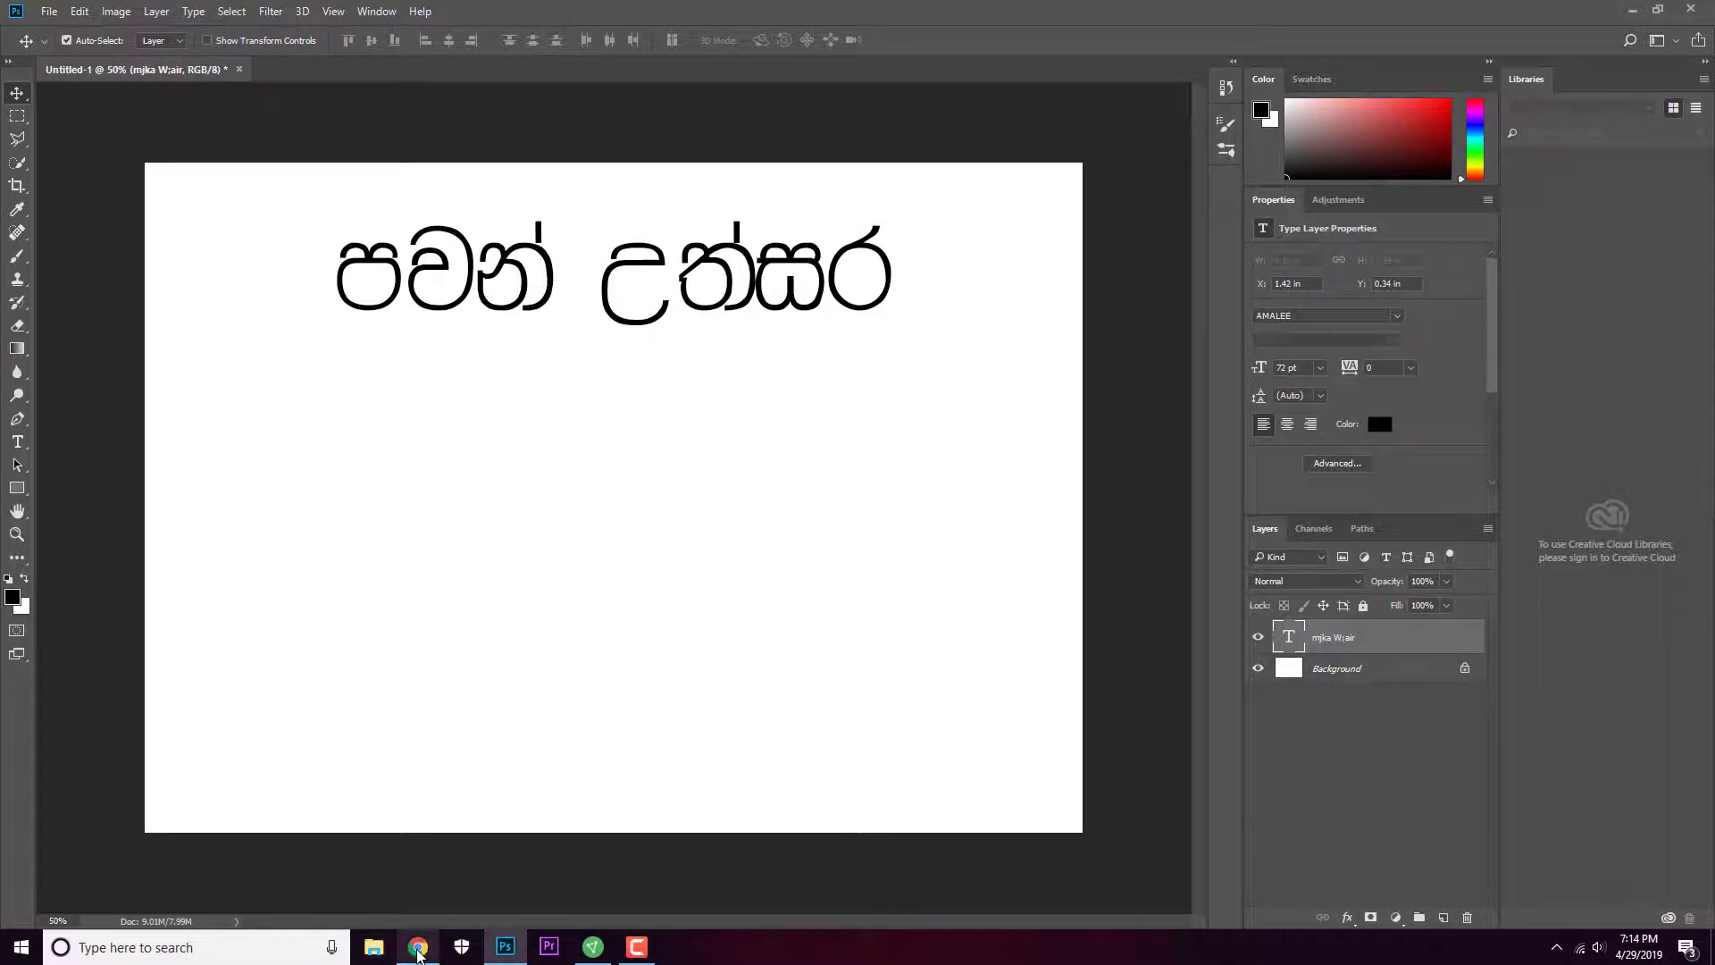
Step: Start a second text layer below the title and paste the converter text
{"action": "key", "text": "t"}
{"action": "left_click", "coordinate": [511, 440]}
{"action": "type", "text": "mjka W;air"}
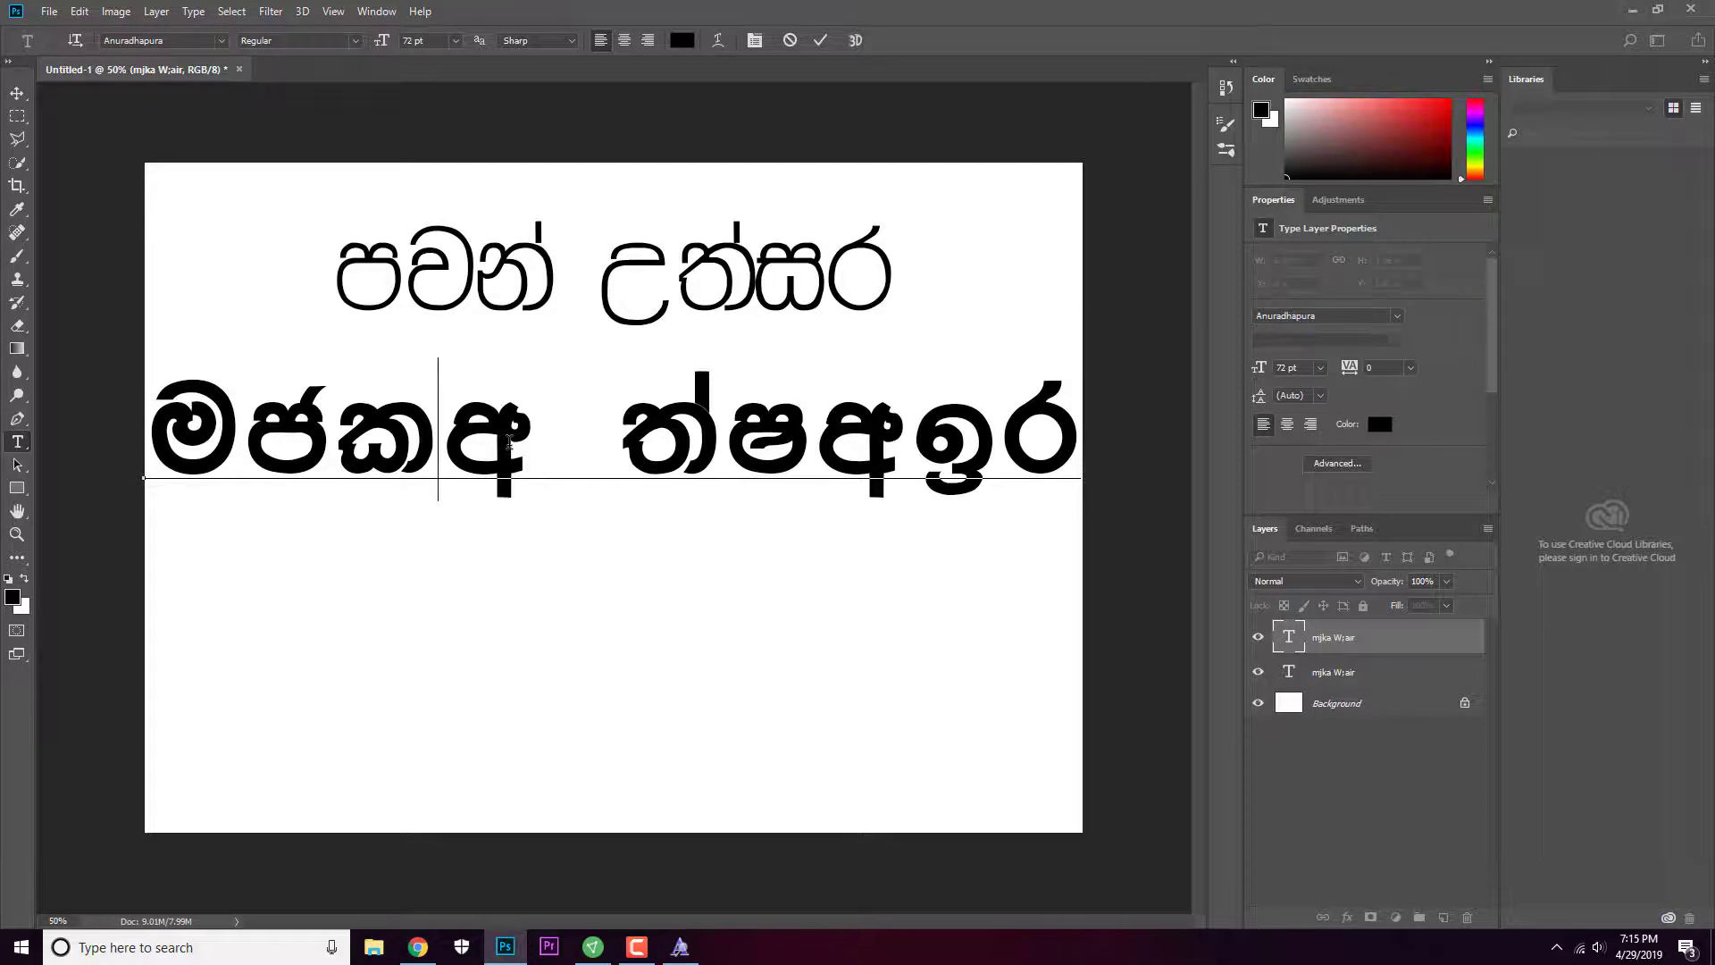
Step: Glance between the Free Sinhala Fonts and converter pages, then hide the browser
{"action": "left_click", "coordinate": [418, 947]}
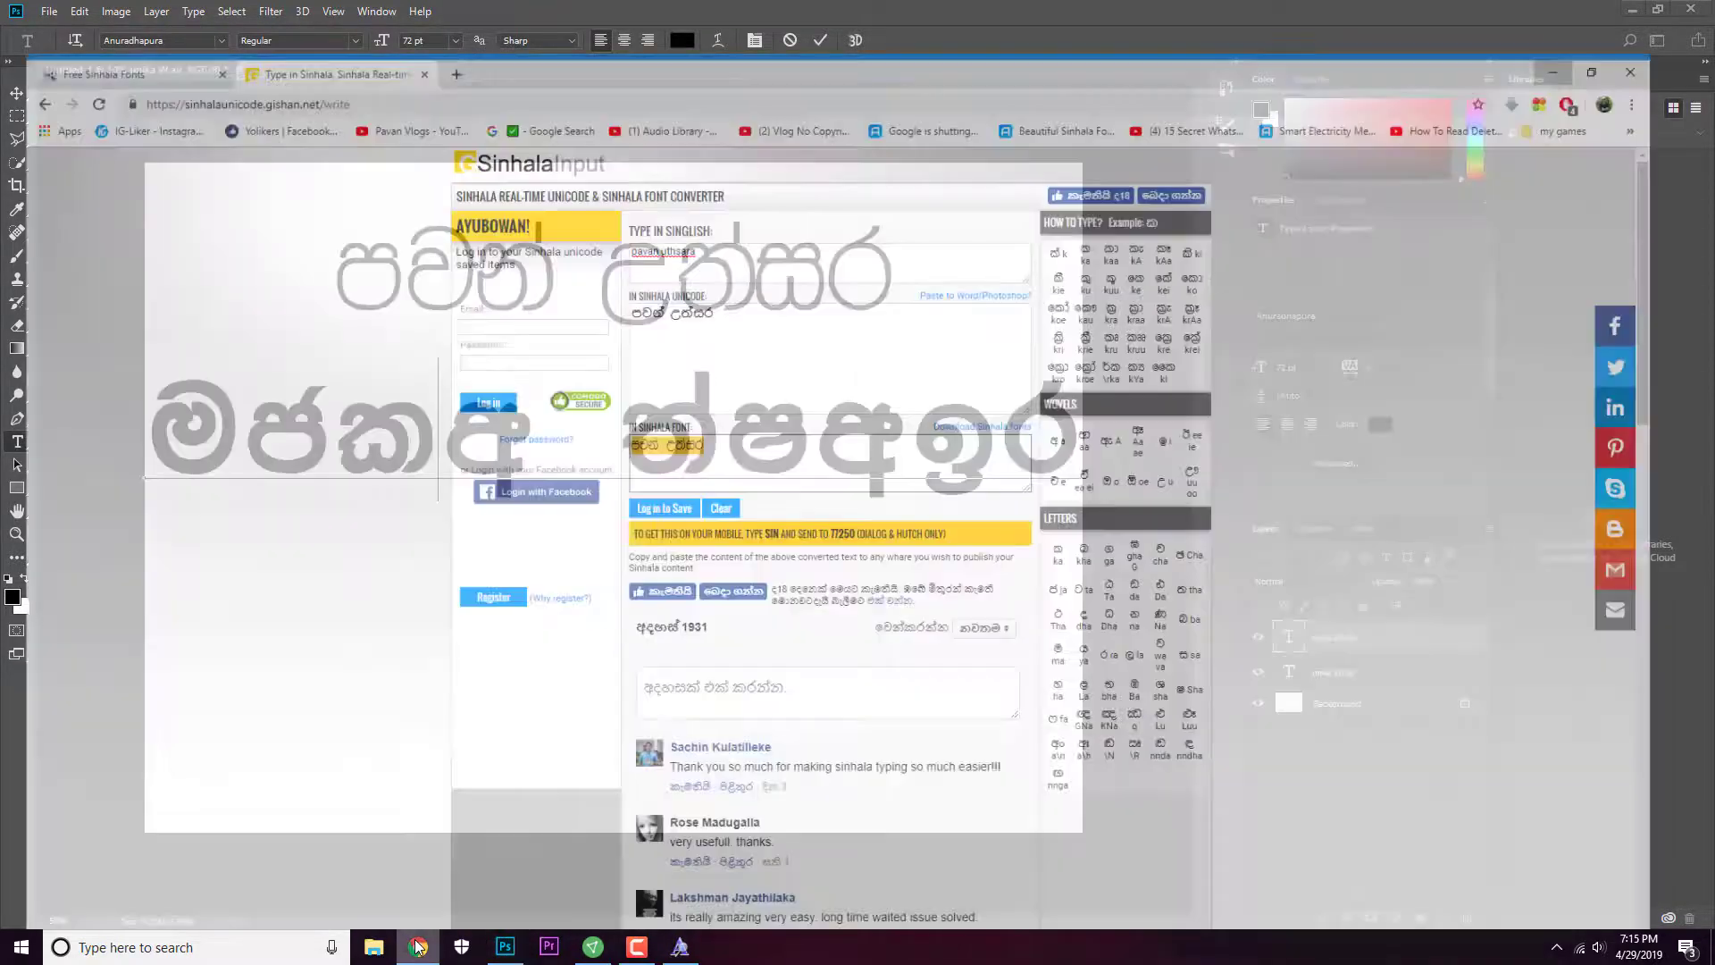
{"action": "left_click", "coordinate": [143, 12]}
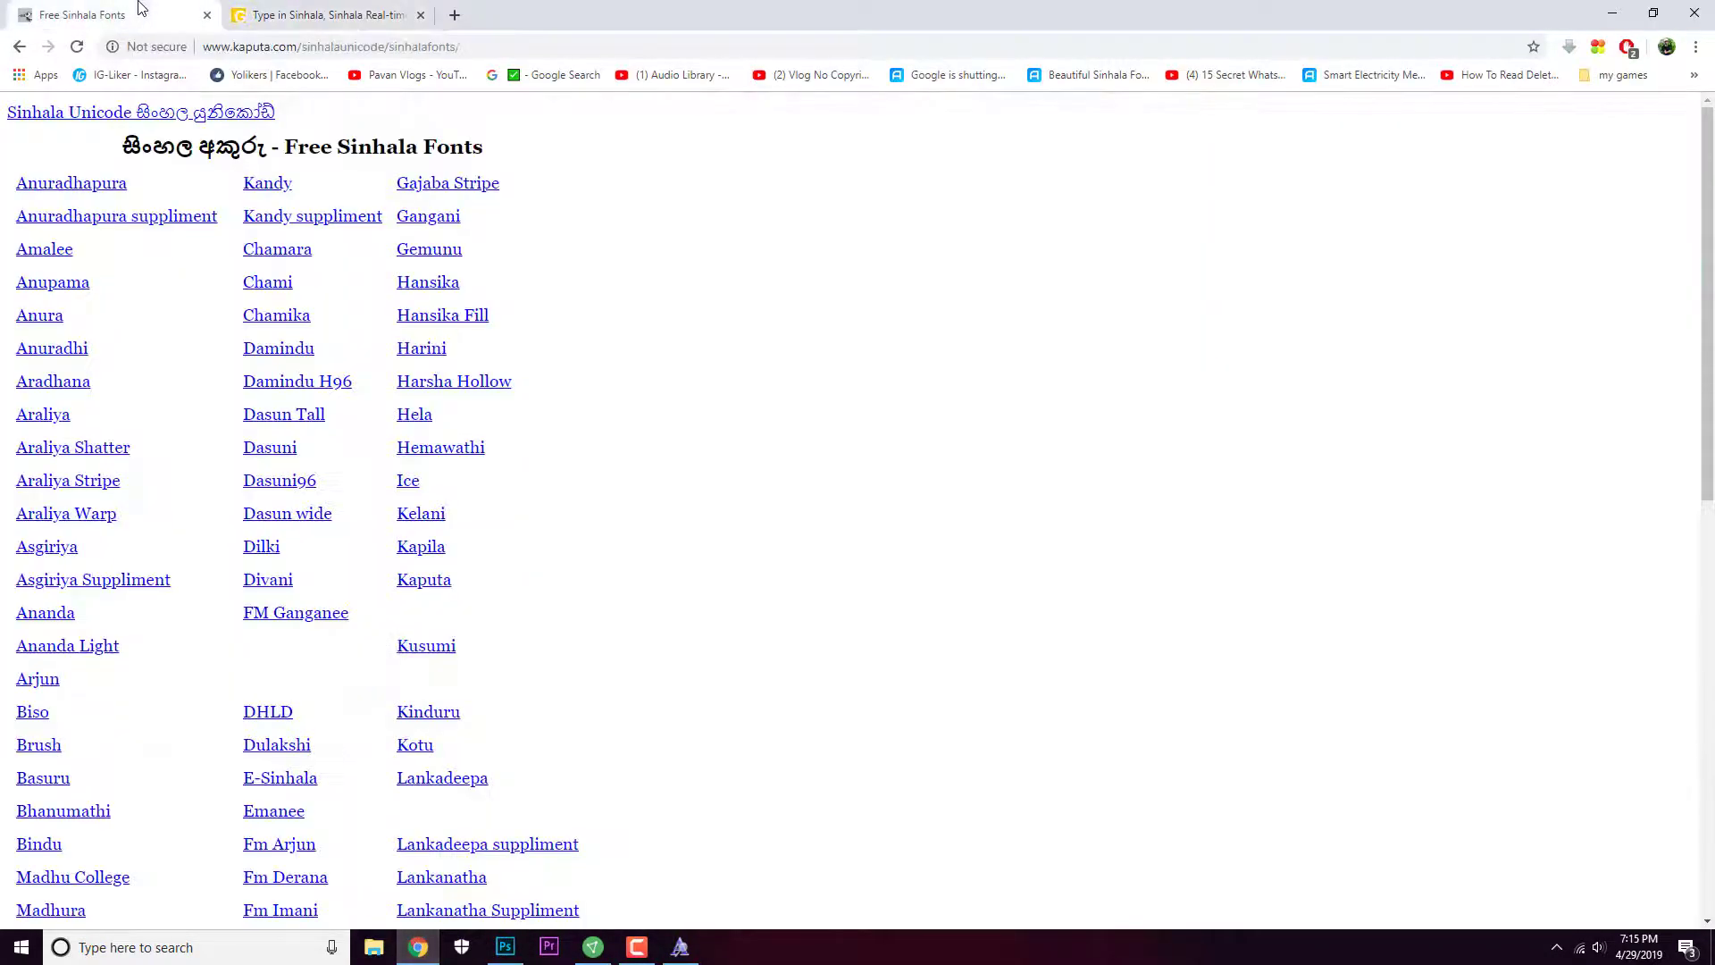
{"action": "left_click", "coordinate": [299, 12]}
{"action": "left_click", "coordinate": [116, 14]}
{"action": "left_click", "coordinate": [304, 14]}
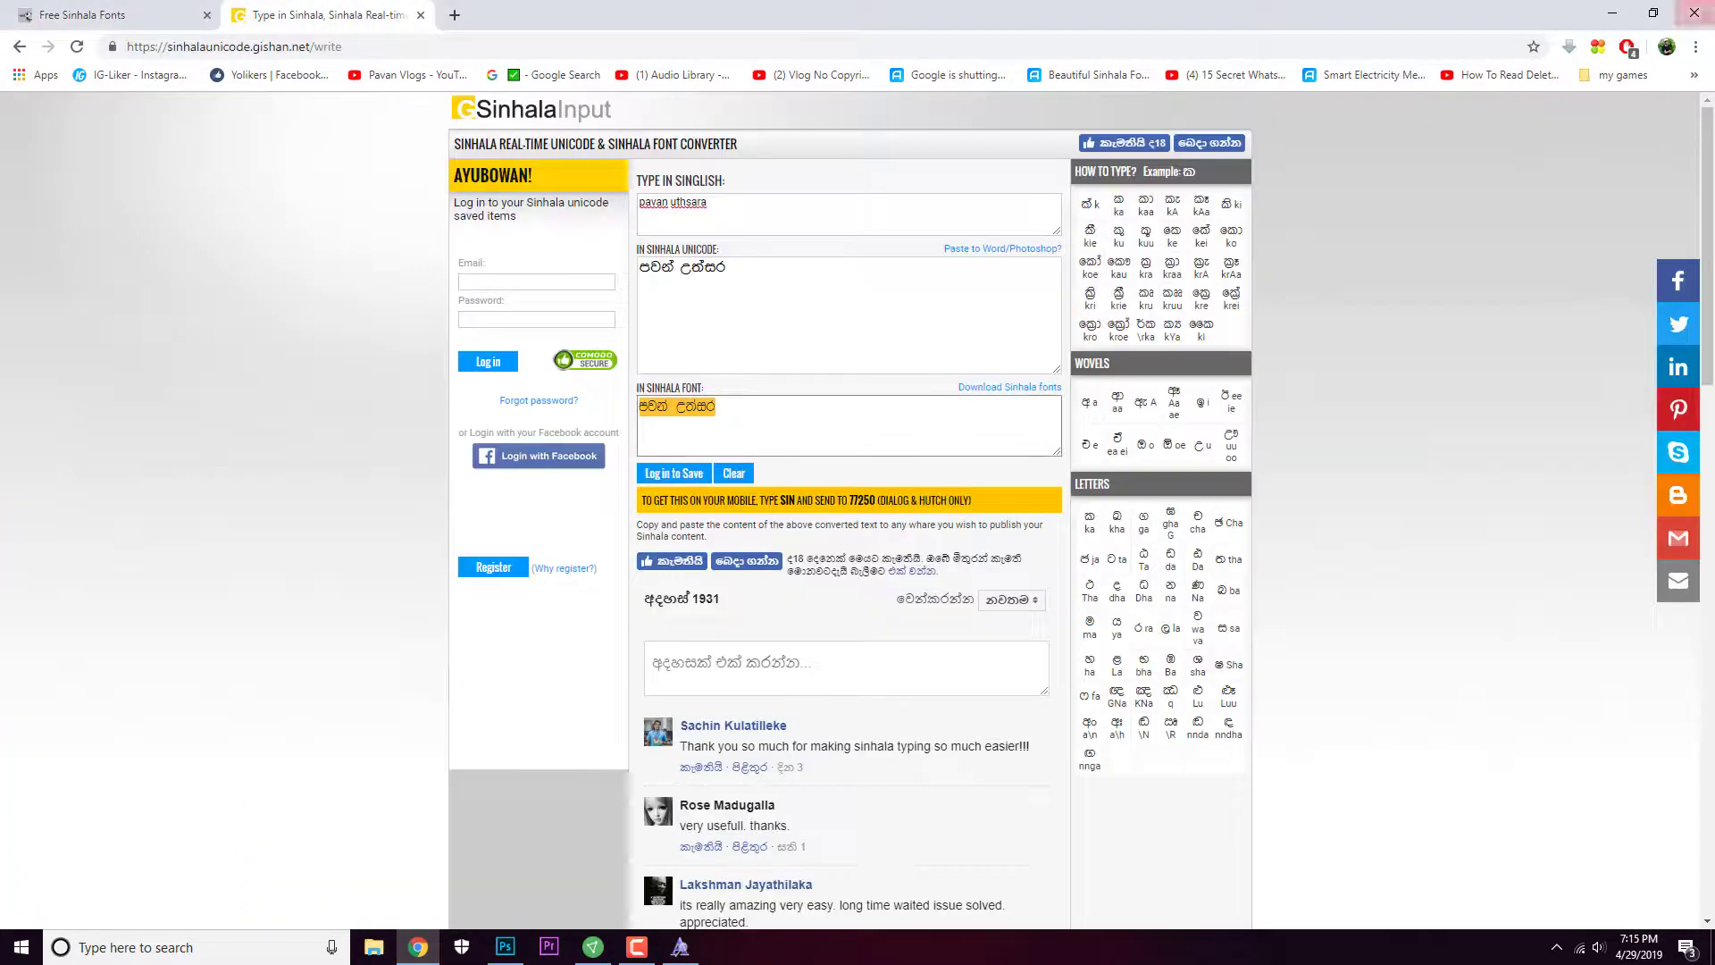
{"action": "left_click", "coordinate": [1607, 11]}
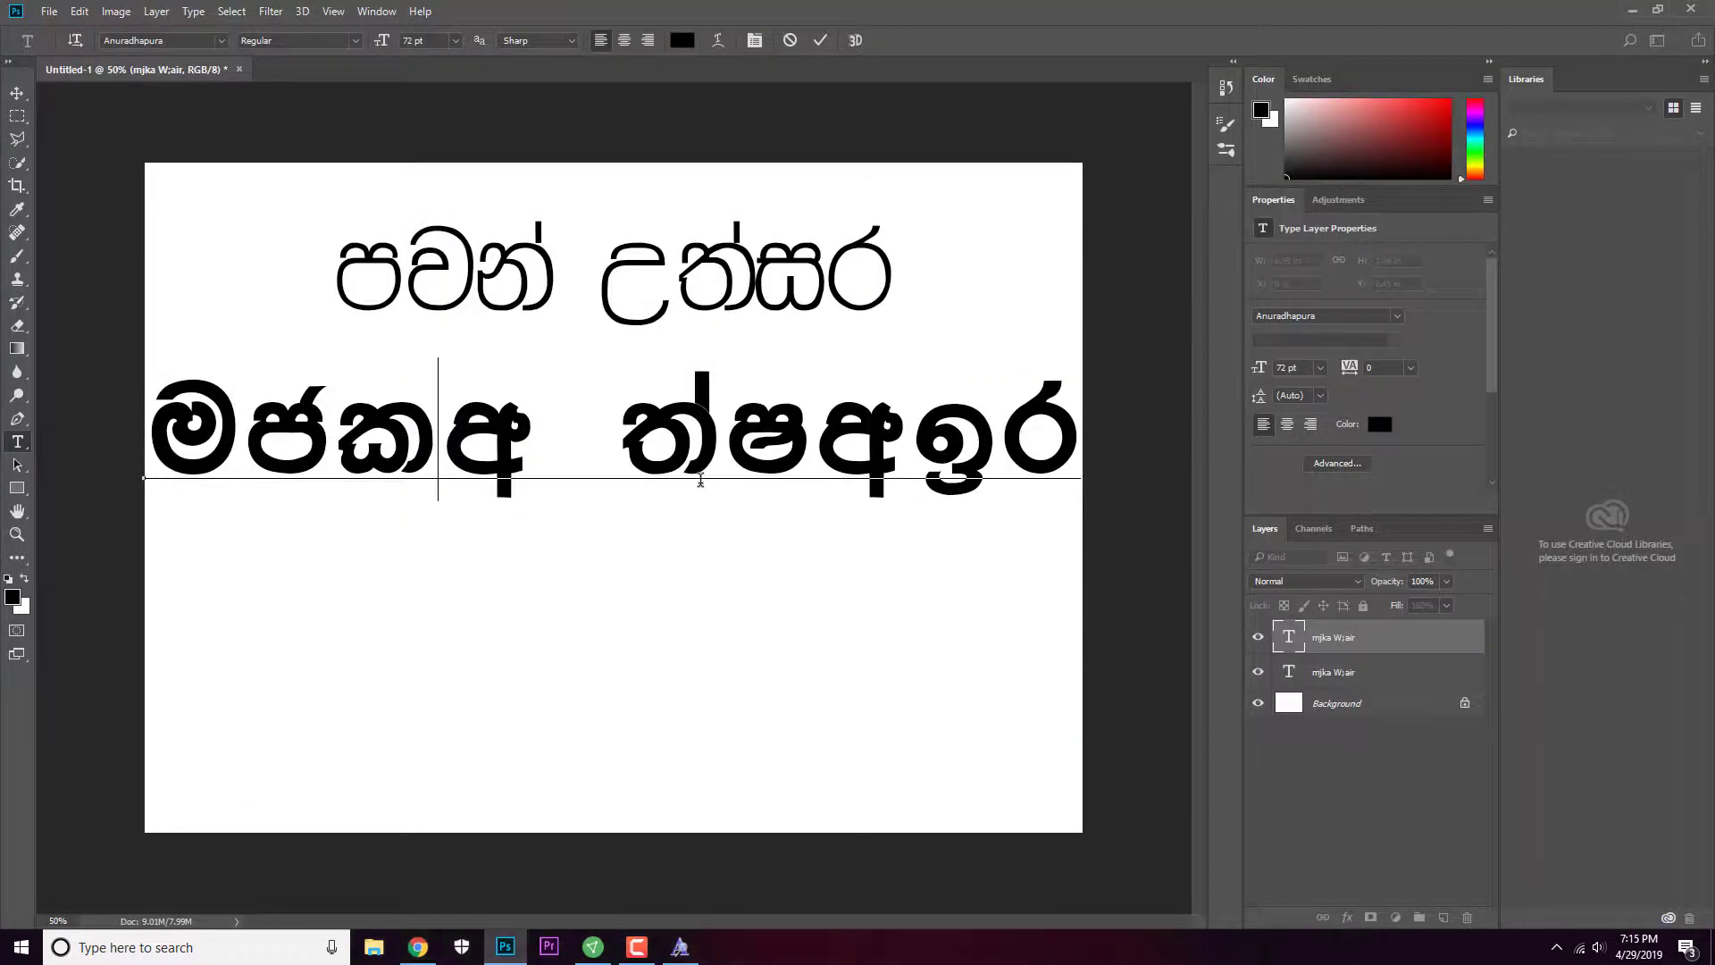